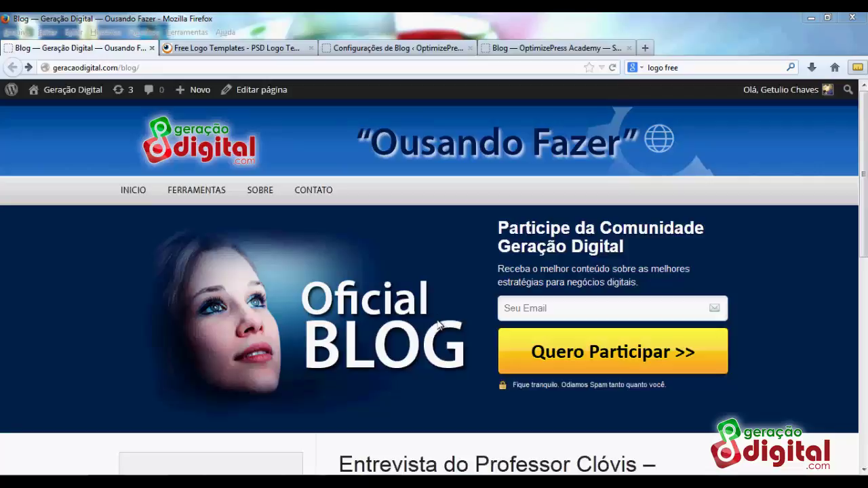
Examine the Geração Digital blog page from its header and sign-up banner down to the sidebar, post and footer
left_click(788, 262)
scroll(786, 275, "down", 2)
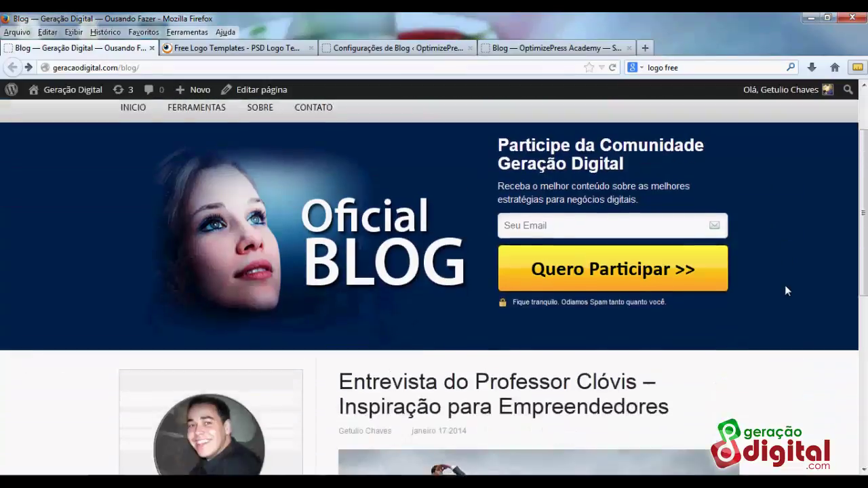
scroll(787, 290, "down", 5)
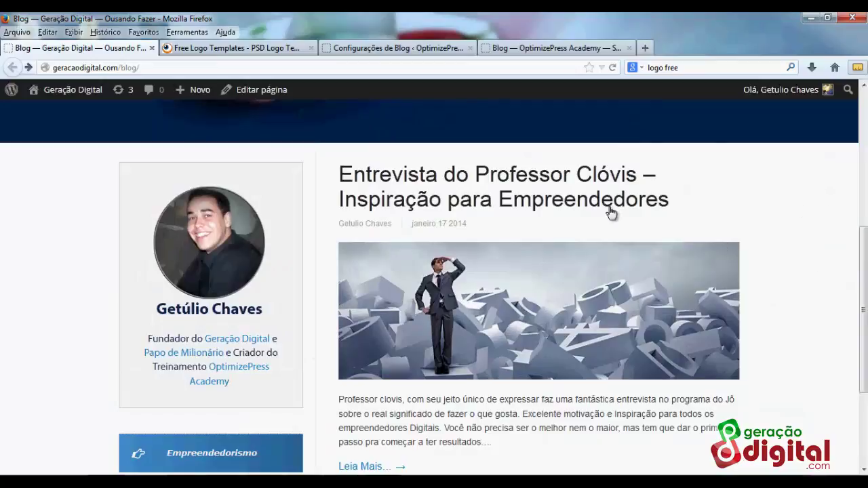
scroll(272, 236, "down", 2)
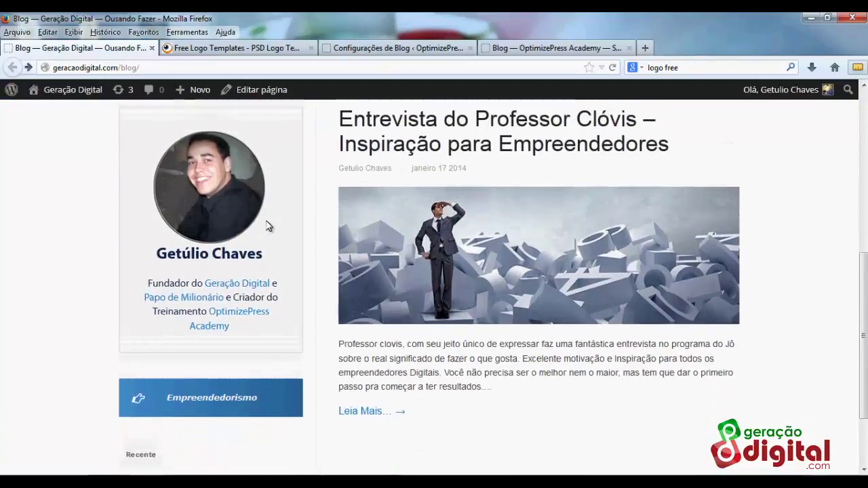
scroll(270, 234, "up", 3)
scroll(270, 249, "down", 3)
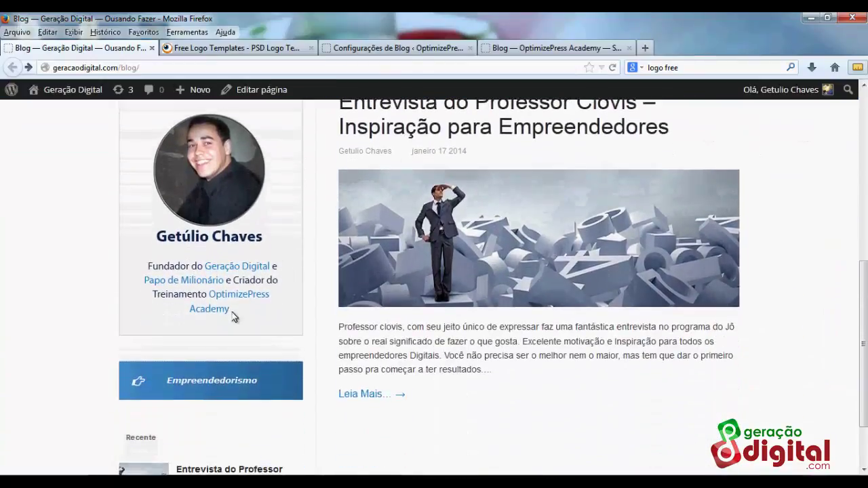
scroll(258, 326, "down", 2)
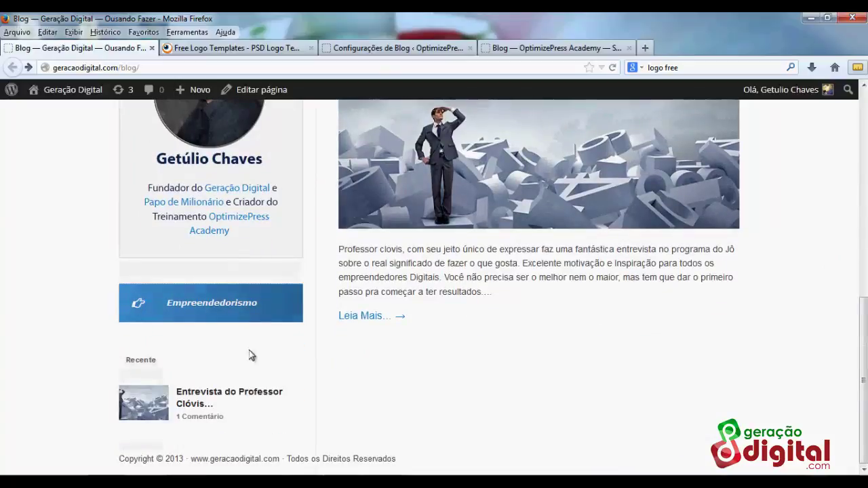
scroll(265, 226, "up", 4)
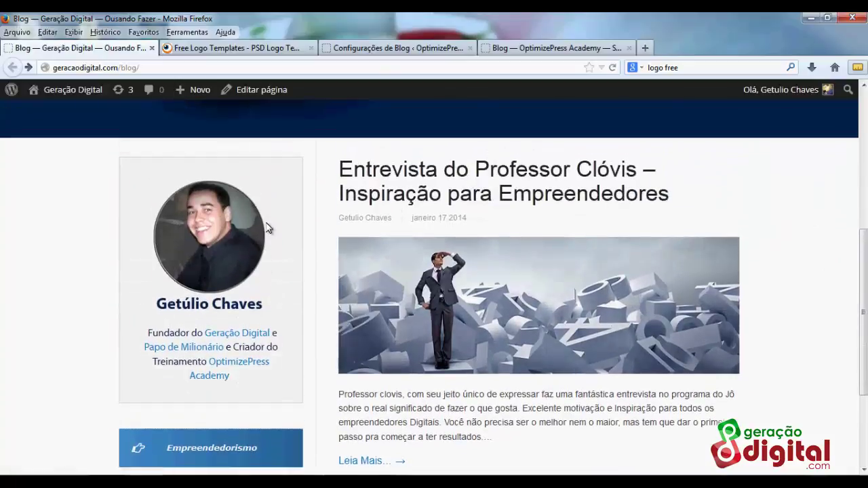
scroll(653, 382, "down", 4)
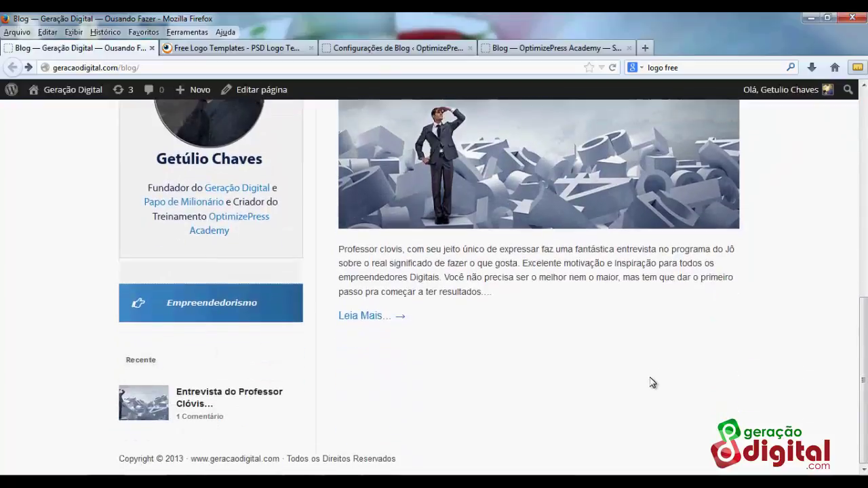
scroll(567, 393, "up", 15)
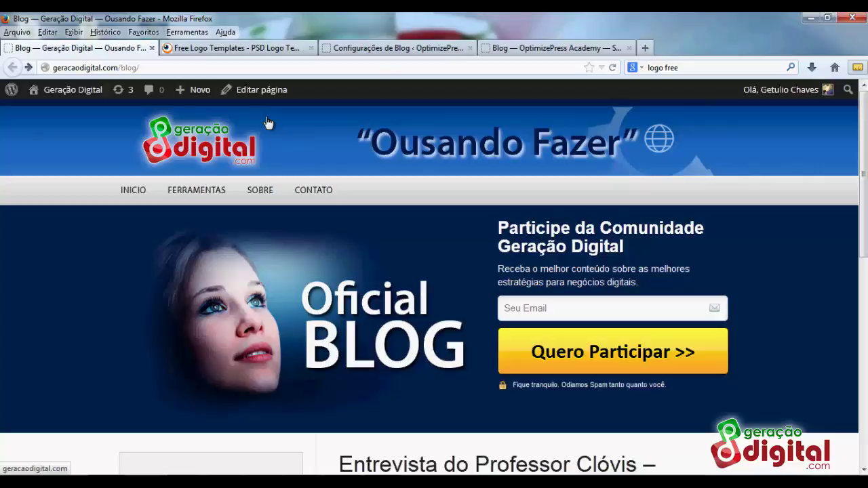
Switch to the Shaboopie.com site and open the Logo Templates 1 page from its free logo downloads
left_click(216, 51)
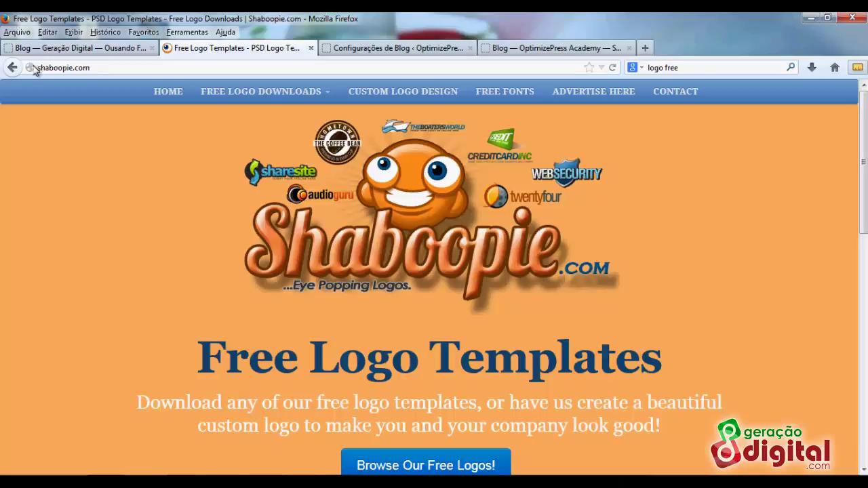
left_click(101, 66)
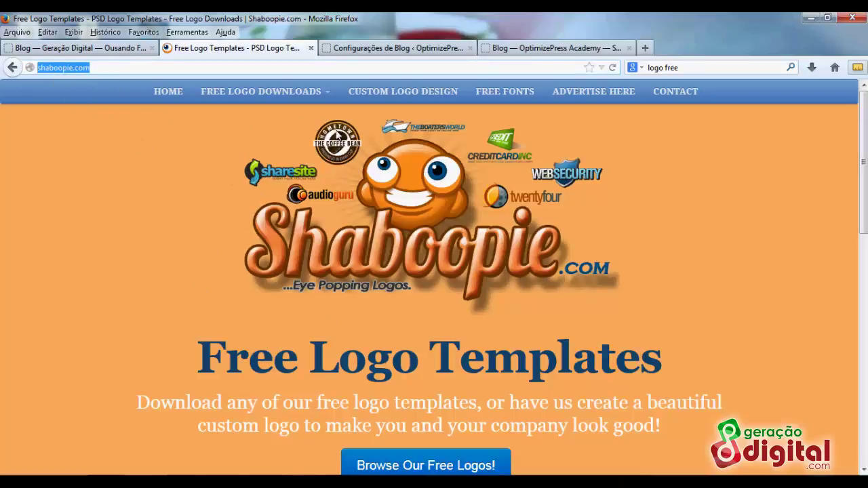
left_click(314, 92)
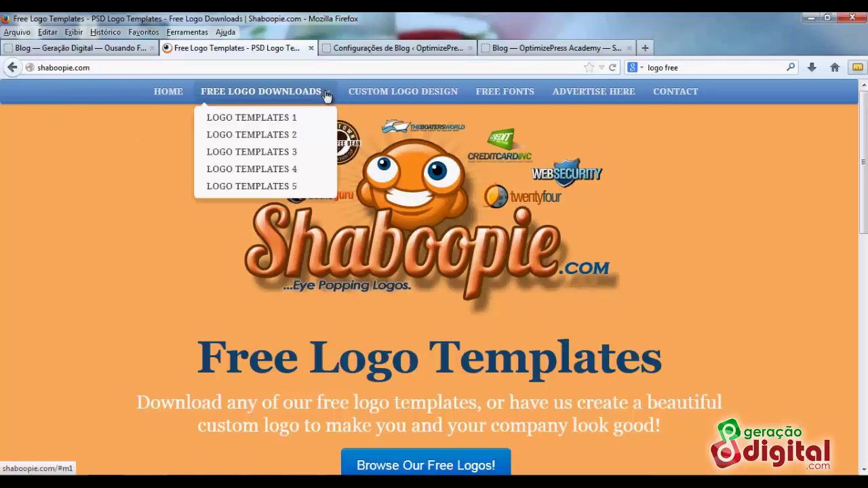
left_click(269, 119)
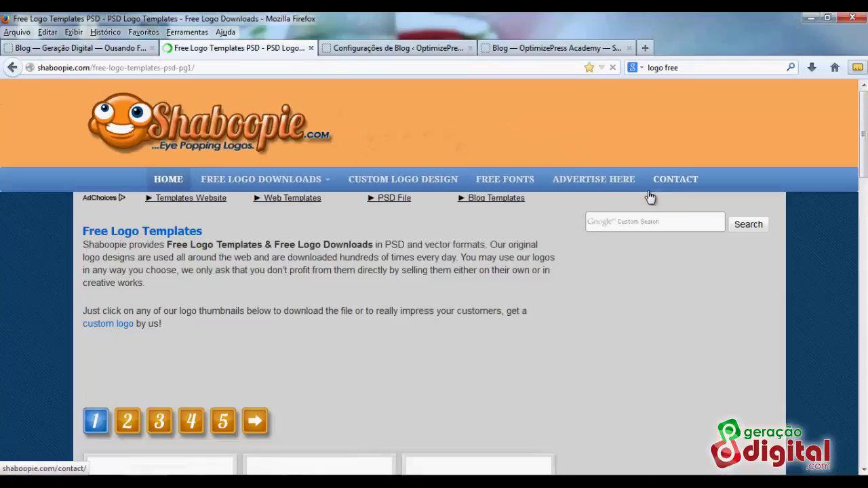
scroll(413, 278, "down", 4)
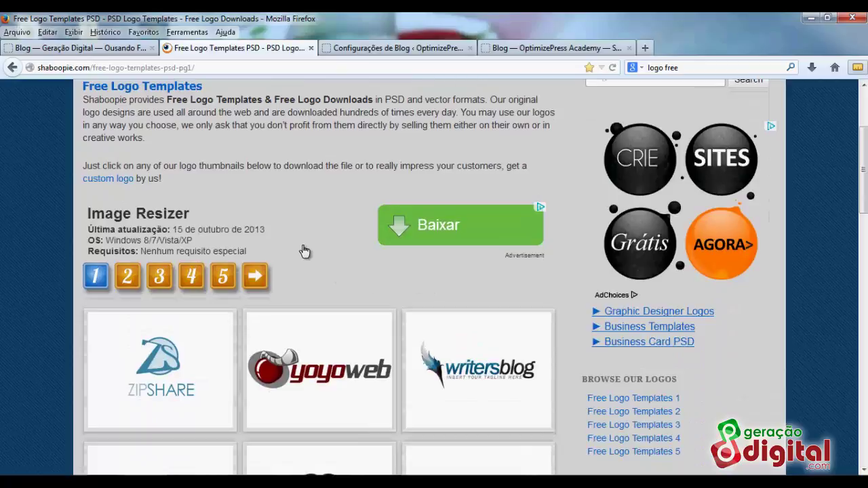
scroll(319, 275, "down", 1)
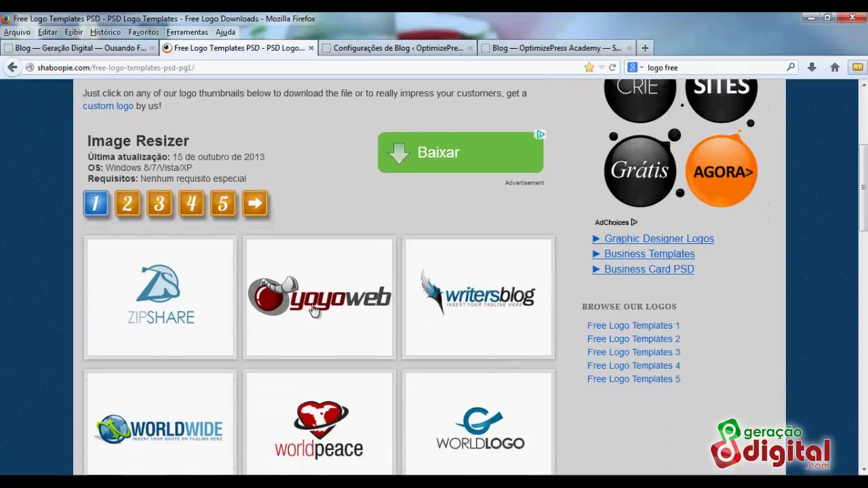
scroll(317, 306, "up", 1)
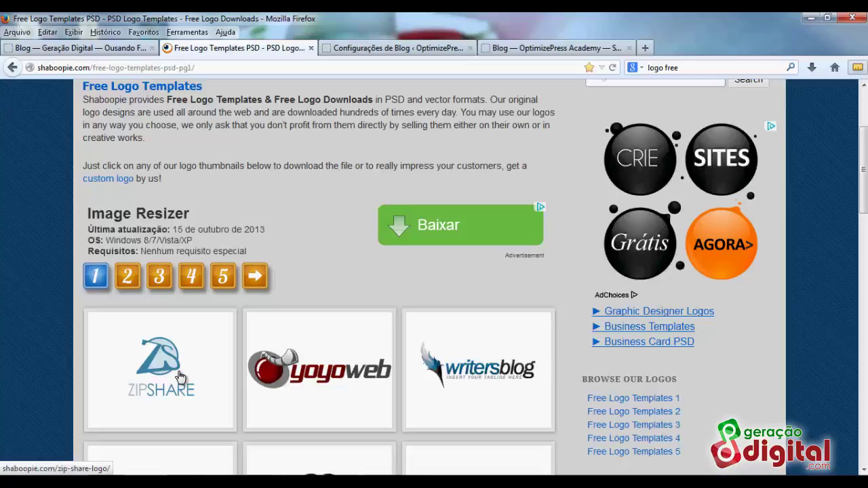
Check the OptimizePress Academy blog, and return to Shaboopie to look over the first rows of logo templates
left_click(536, 49)
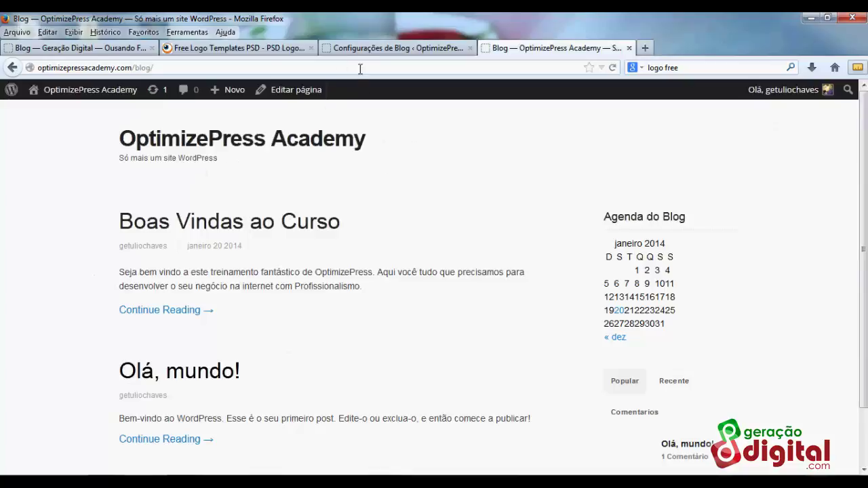
left_click(185, 49)
scroll(357, 278, "down", 2)
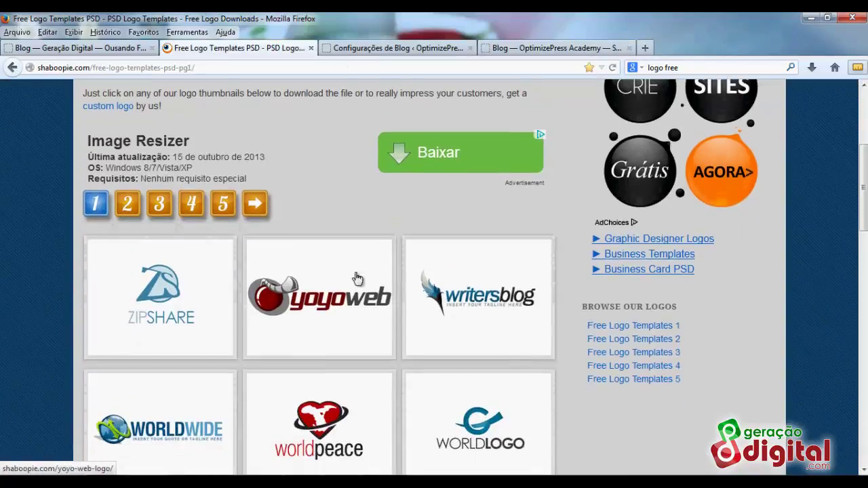
scroll(358, 278, "down", 2)
scroll(280, 229, "down", 1)
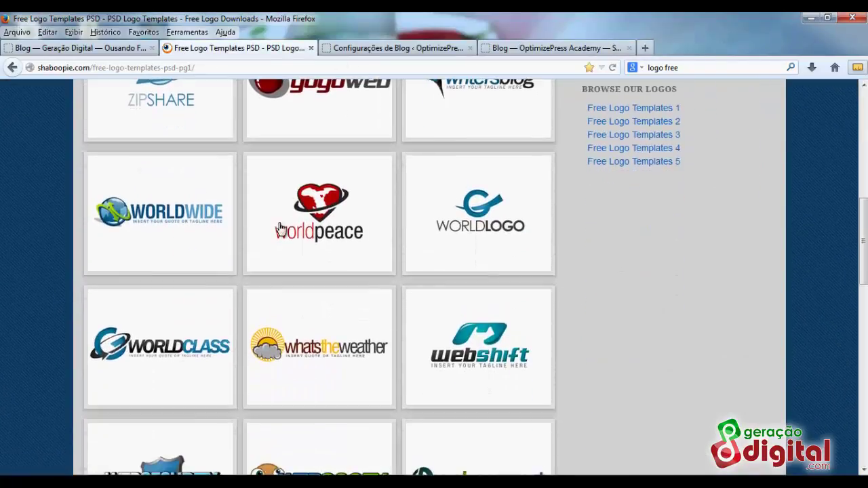
scroll(280, 229, "up", 4)
scroll(156, 158, "up", 1)
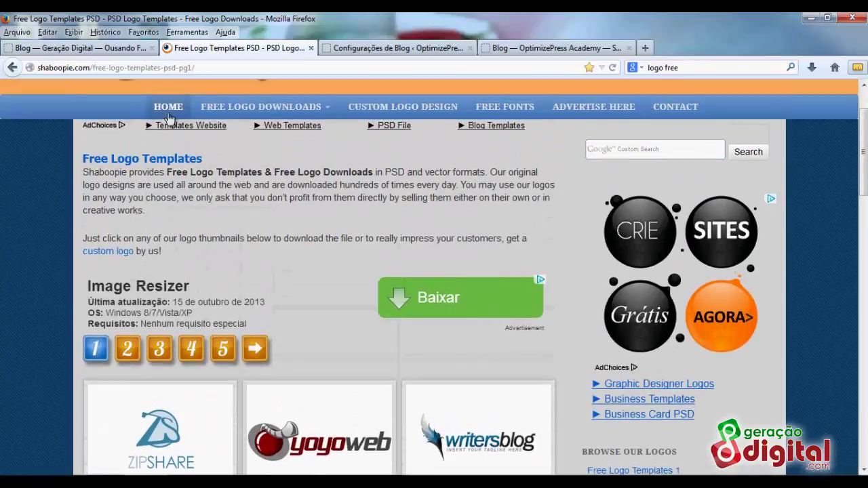
Open Logo Templates 1 again and look through its logos down to the end of the list
mouse_move(266, 112)
left_click(249, 132)
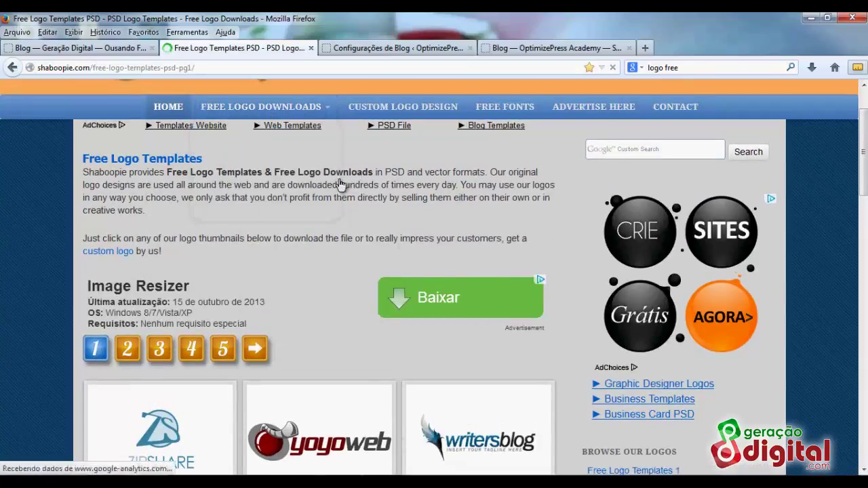
scroll(306, 281, "down", 6)
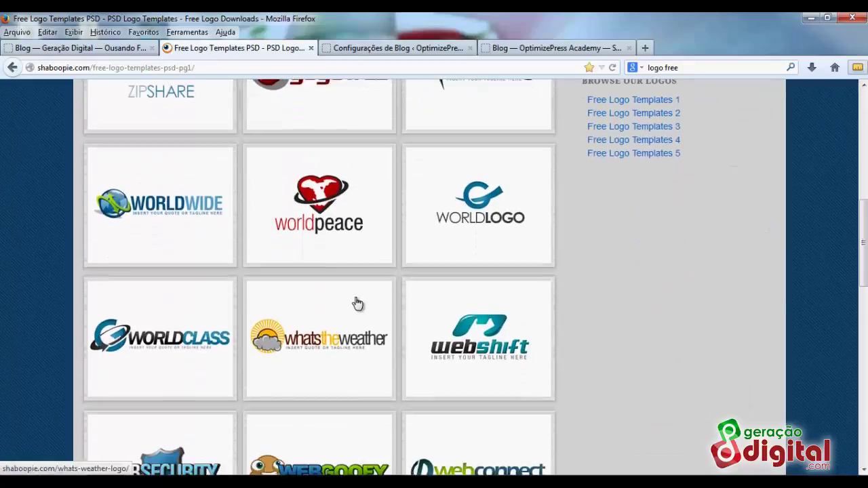
scroll(310, 305, "down", 3)
scroll(224, 261, "down", 5)
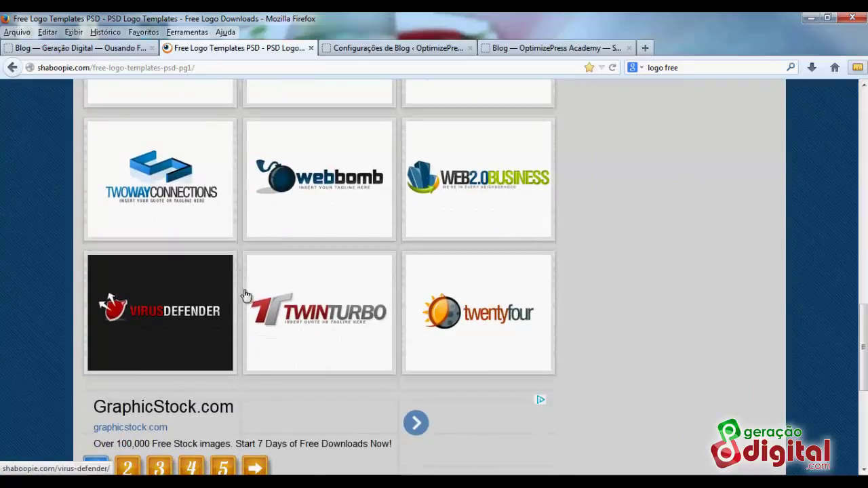
Open page 2 of the free logo templates and look through all its logos
left_click(246, 295)
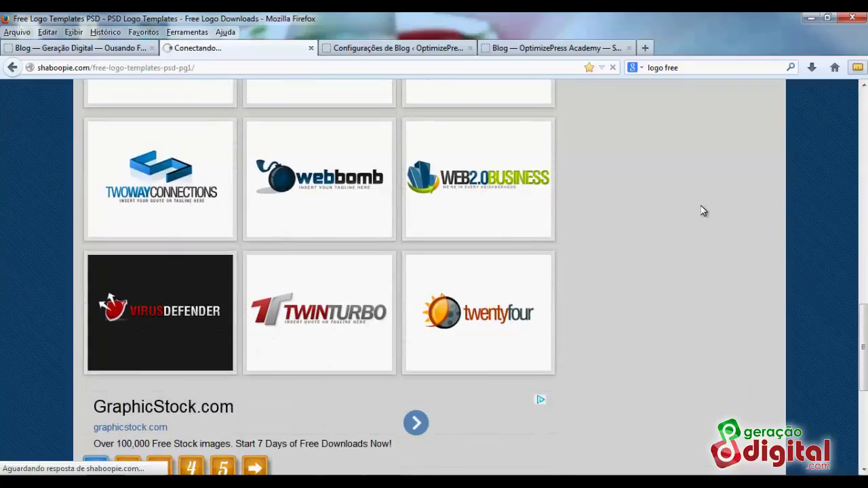
scroll(595, 239, "down", 2)
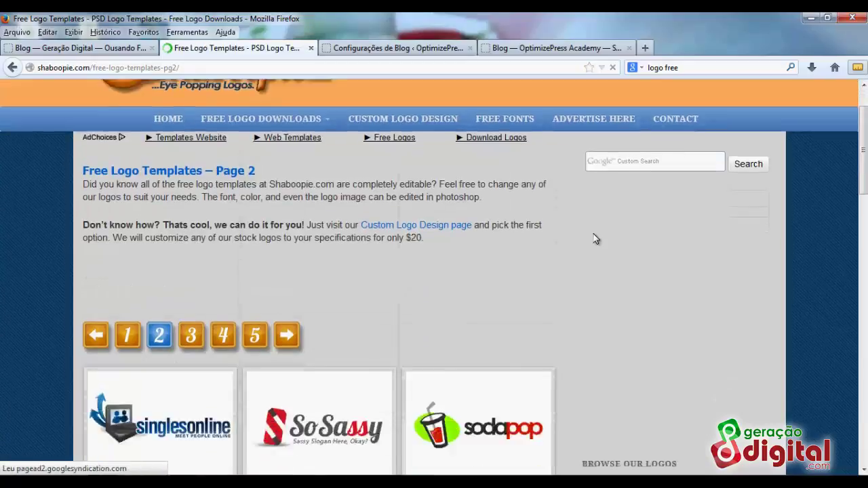
scroll(595, 239, "down", 4)
scroll(400, 258, "down", 2)
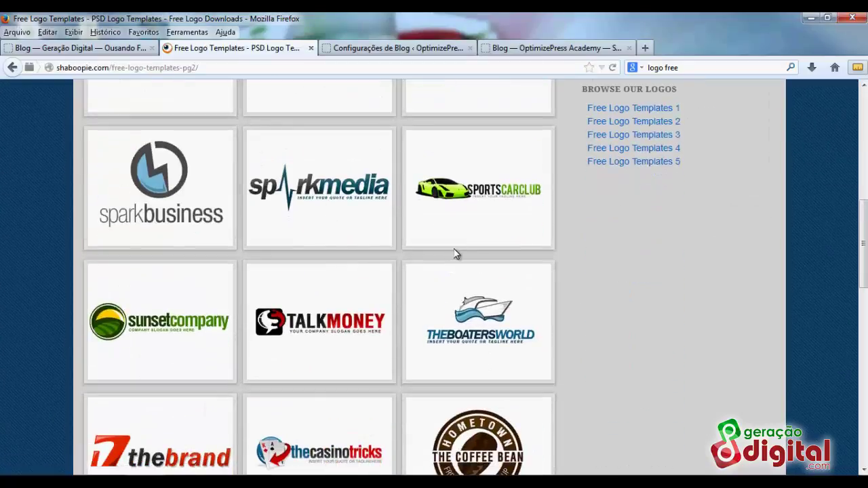
scroll(384, 265, "down", 12)
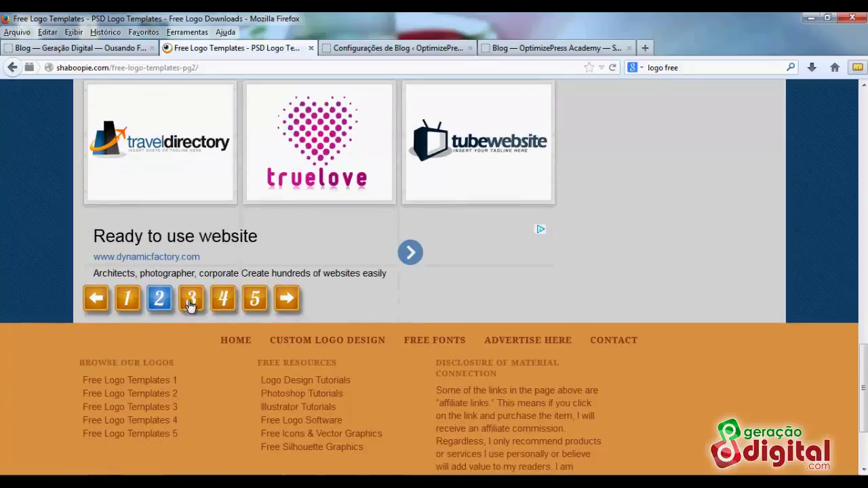
Go to page 3 of the free logo templates and browse its logos to the end
left_click(190, 299)
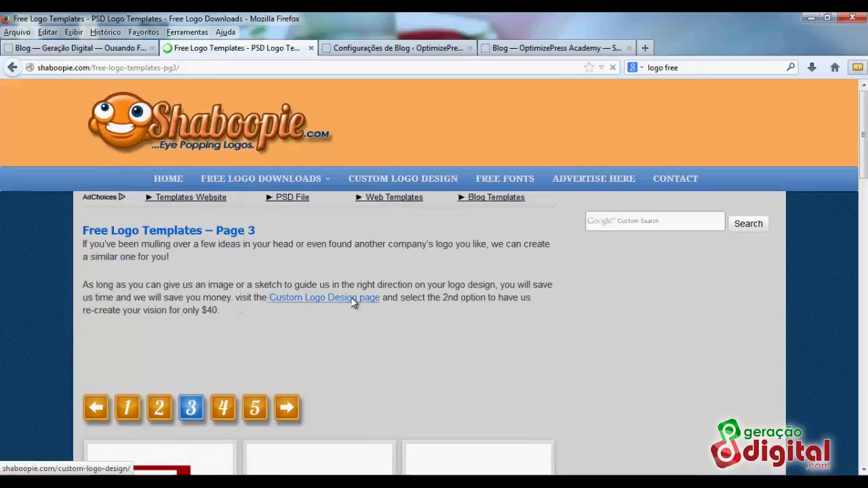
scroll(471, 244, "down", 7)
scroll(521, 218, "down", 5)
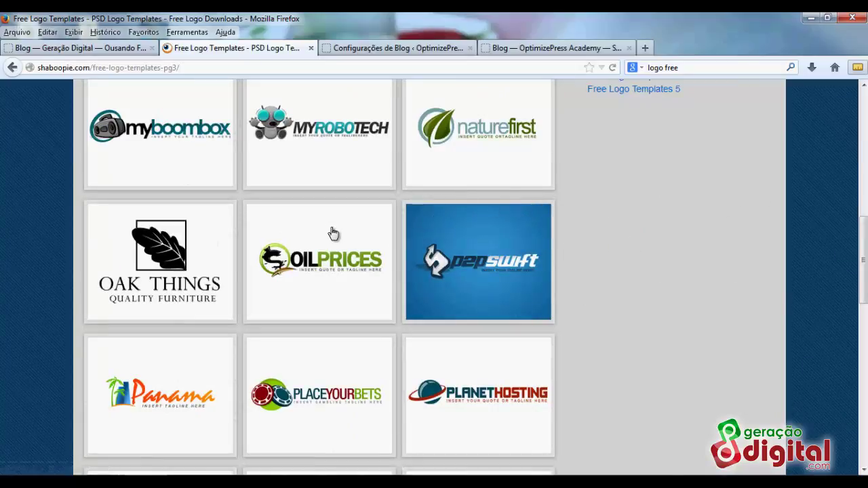
scroll(332, 234, "down", 3)
scroll(340, 259, "down", 3)
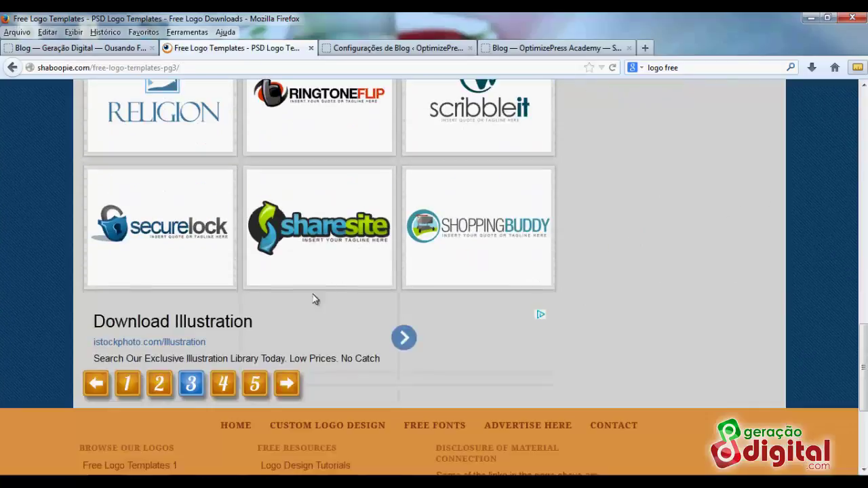
Go to page 4 of the free logo templates and open the Exchange Server logo's download page
left_click(223, 397)
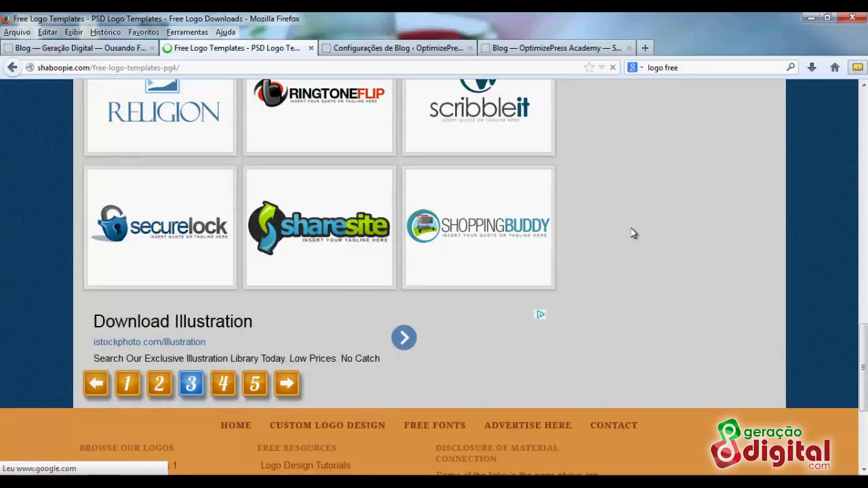
scroll(616, 225, "down", 5)
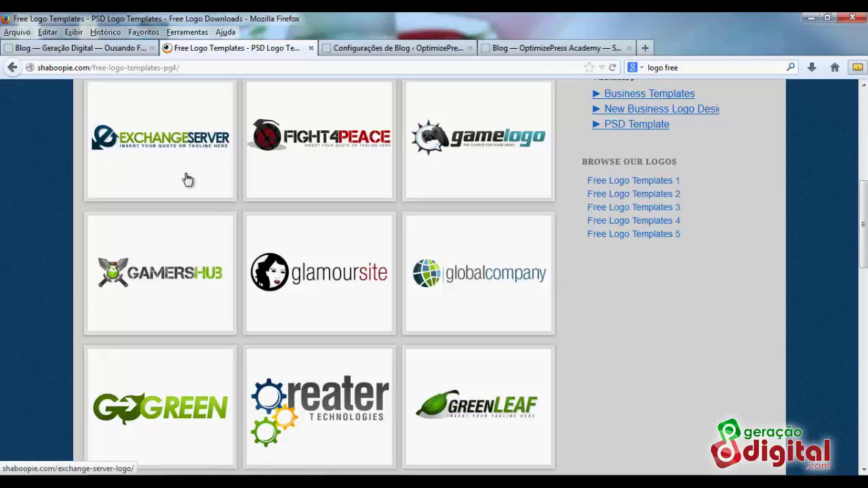
left_click(142, 131)
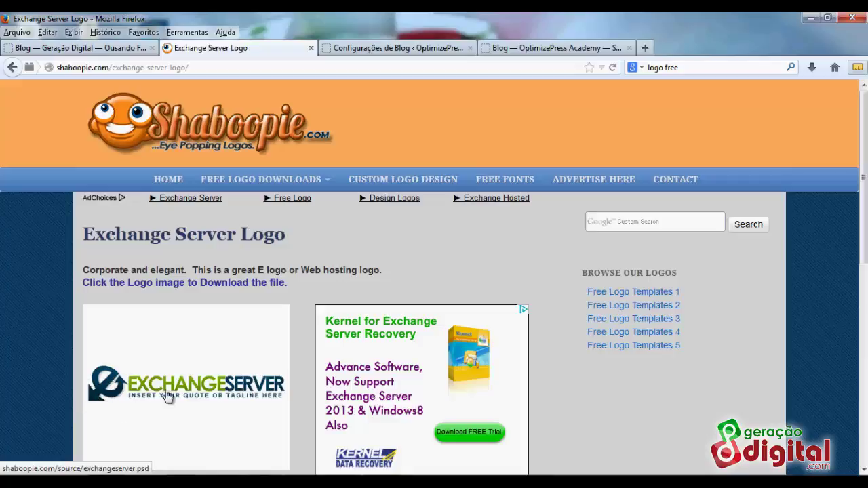
Return to page 4 of the logo templates and look over the other logos listed there
left_click(13, 67)
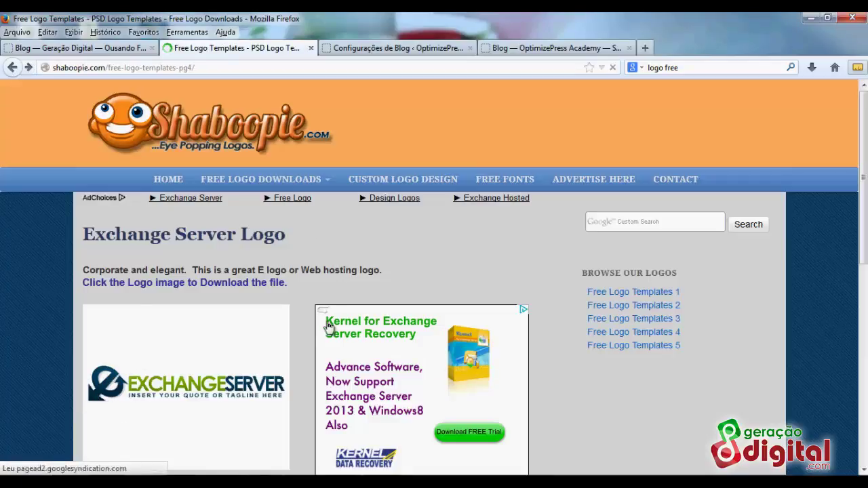
scroll(326, 305, "down", 4)
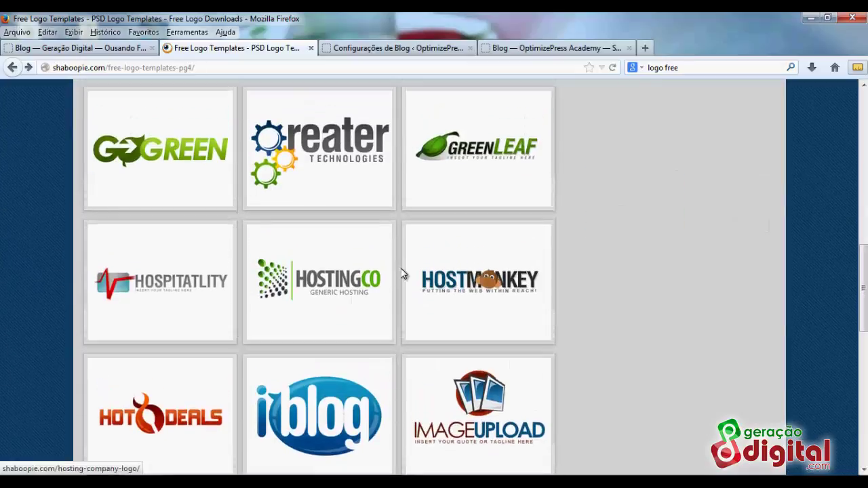
scroll(468, 208, "up", 1)
scroll(549, 252, "up", 2)
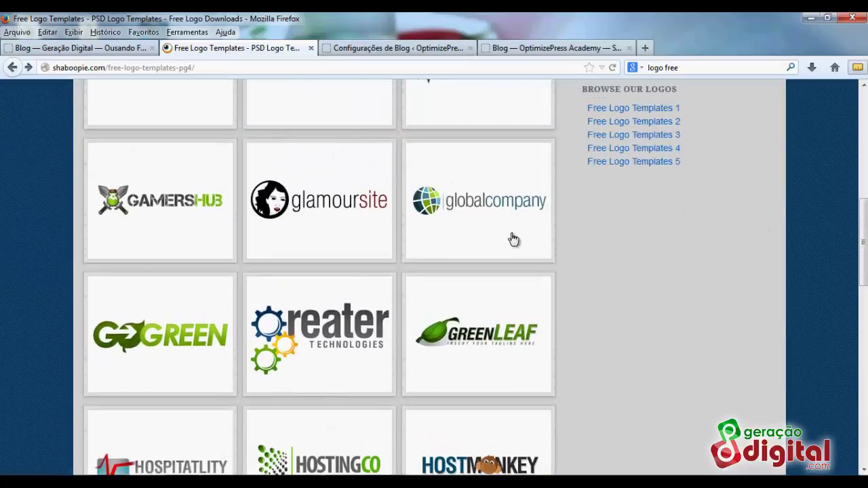
Open the Global Company logo's page from the template gallery and start downloading its PSD file
left_click(475, 193)
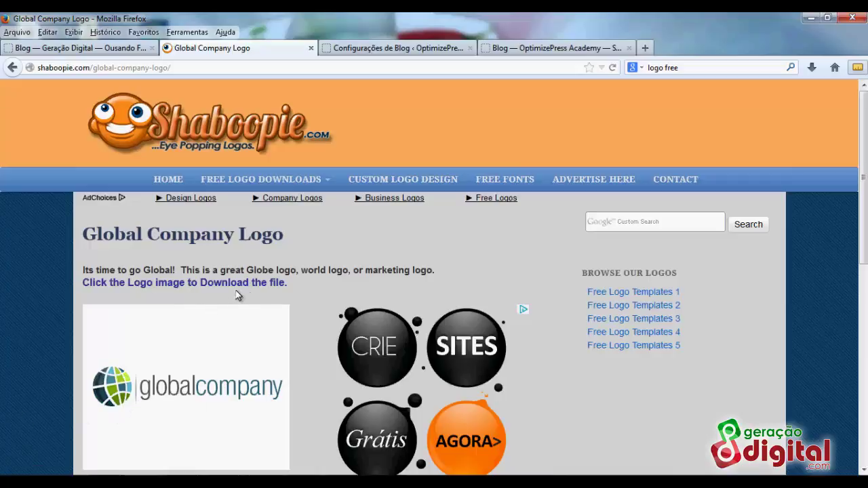
scroll(311, 265, "down", 4)
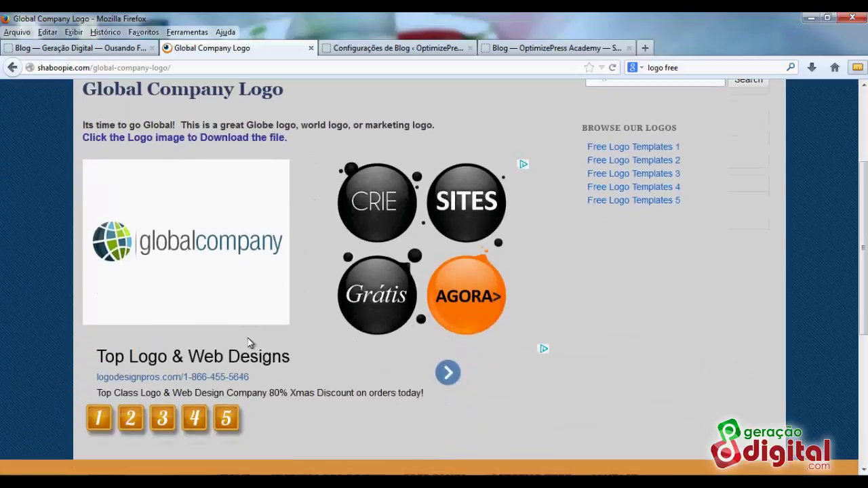
left_click(249, 263)
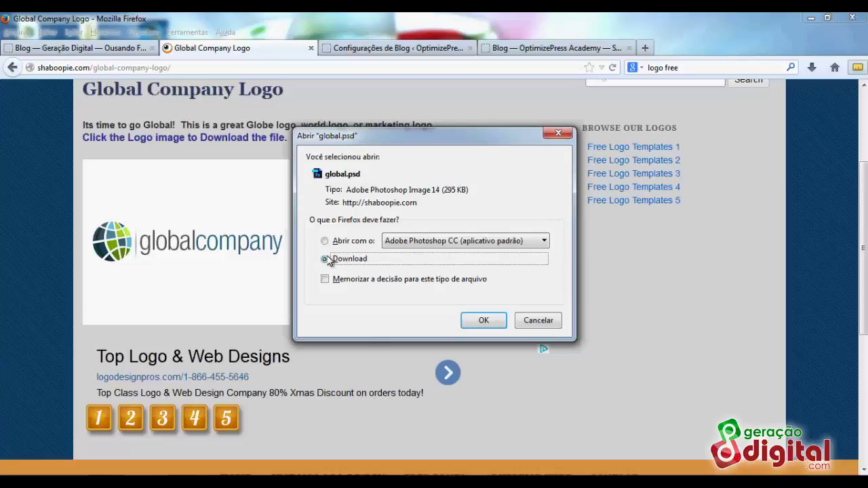
Save the downloaded logo template in the desktop's Modulo 4 folder under the name "logo psd"
left_click(475, 319)
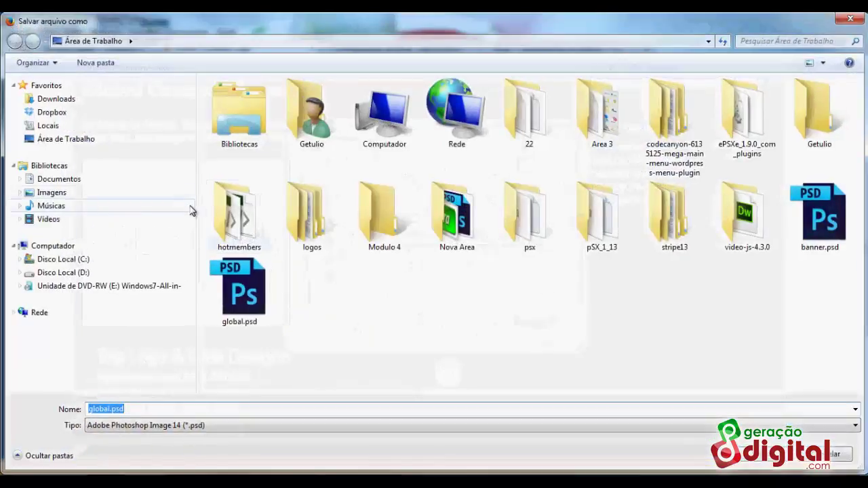
left_click(440, 316)
double_click(380, 214)
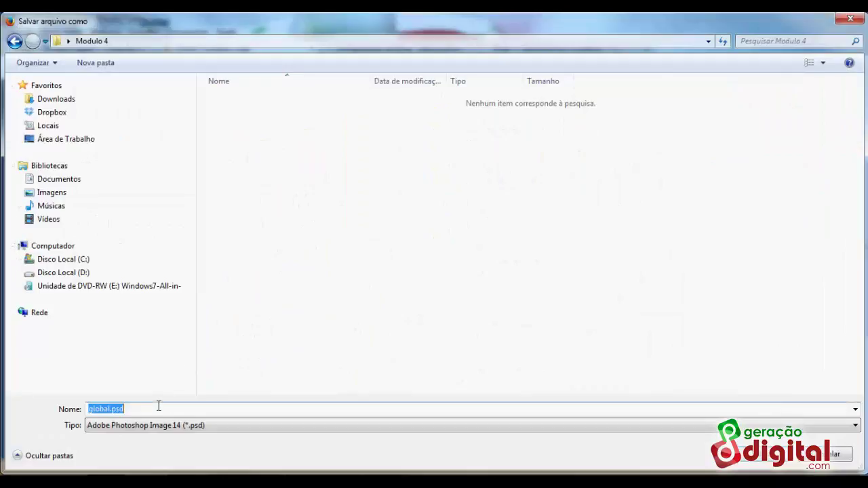
type("lo")
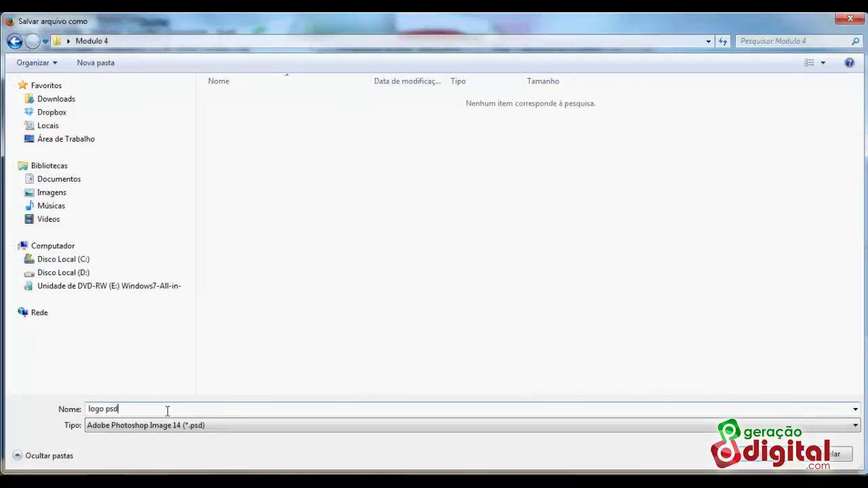
key("Return")
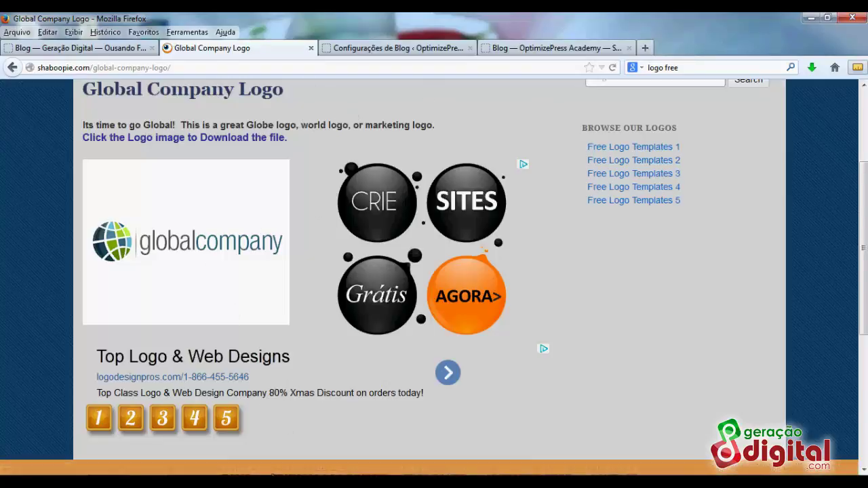
Compare the headers of the OptimizePress Academy and Geração Digital blogs in Firefox and return to Photoshop
left_click(265, 414)
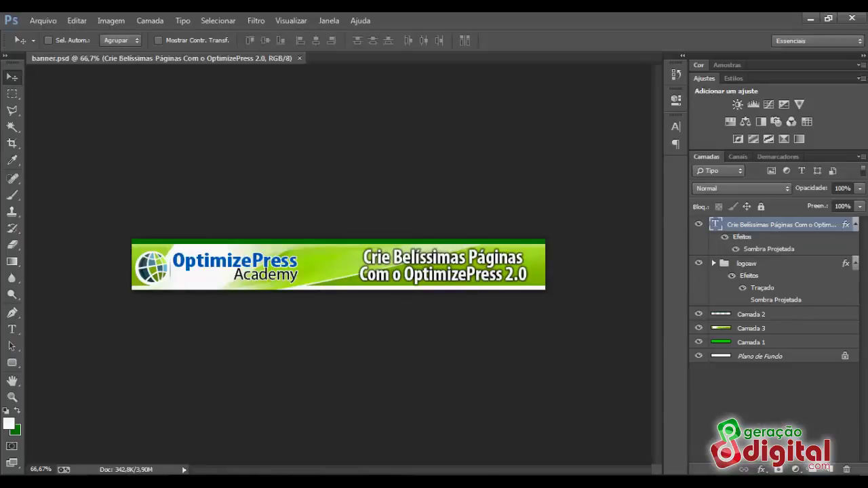
left_click(115, 417)
left_click(515, 47)
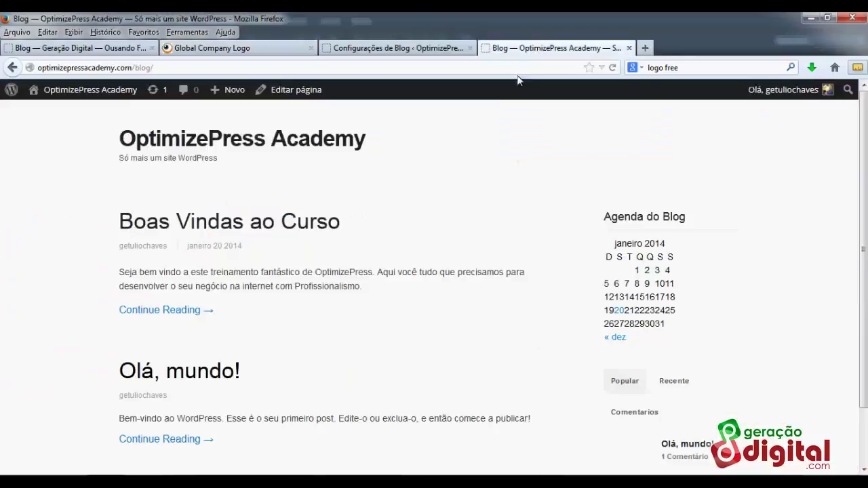
left_click(74, 49)
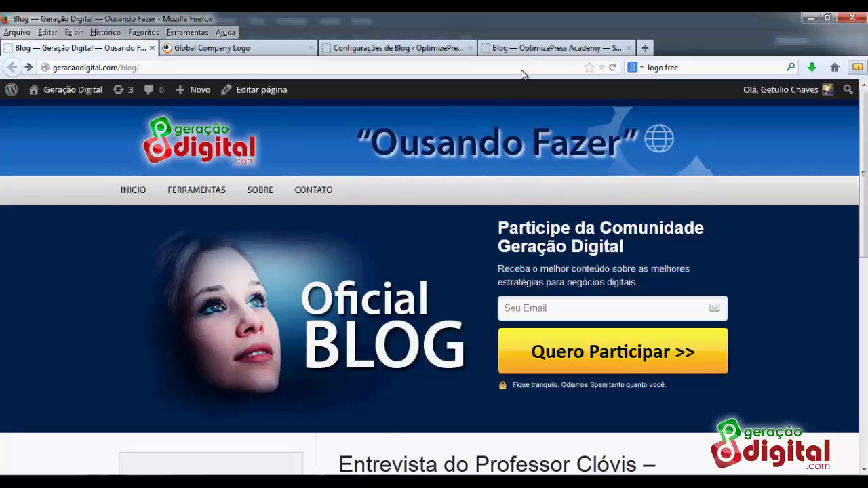
left_click(523, 48)
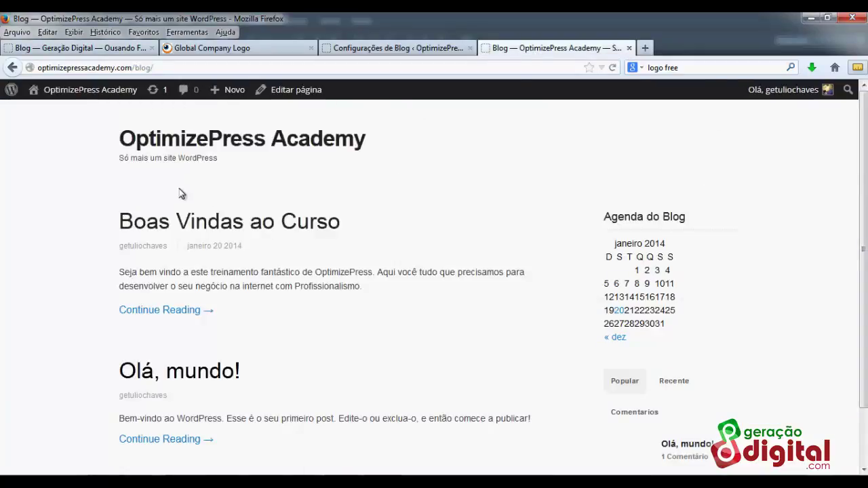
key("alt+Tab")
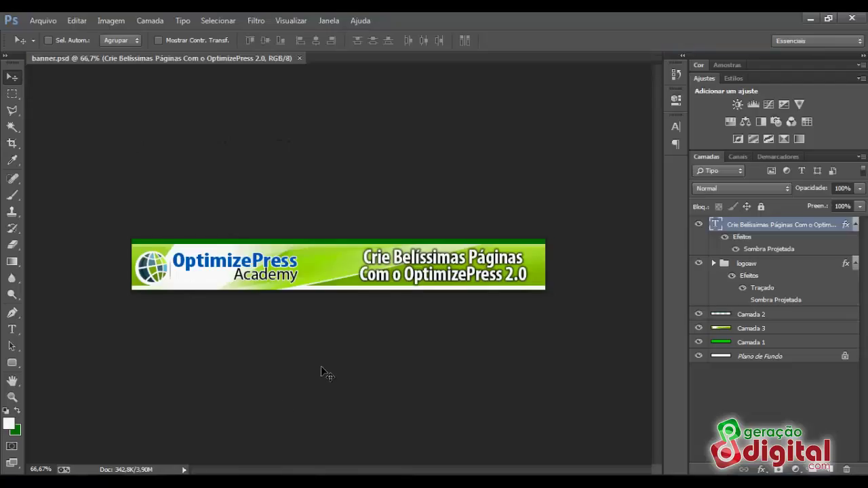
Close the banner.psd document
left_click(43, 21)
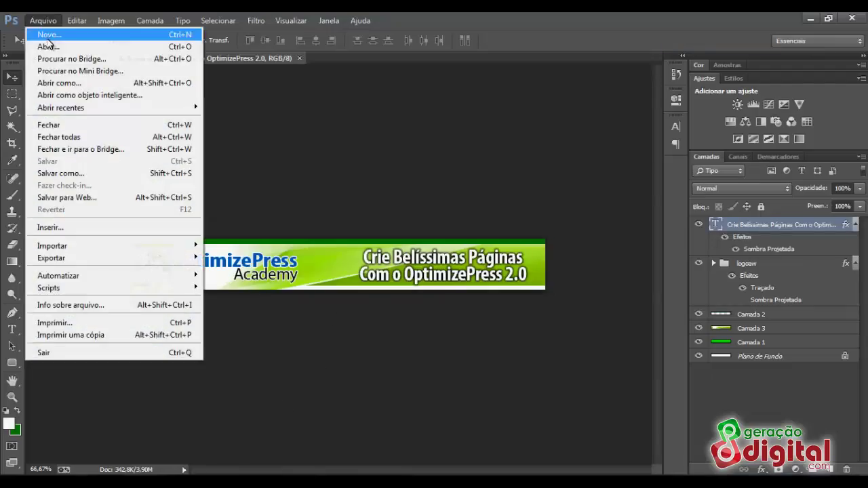
left_click(246, 76)
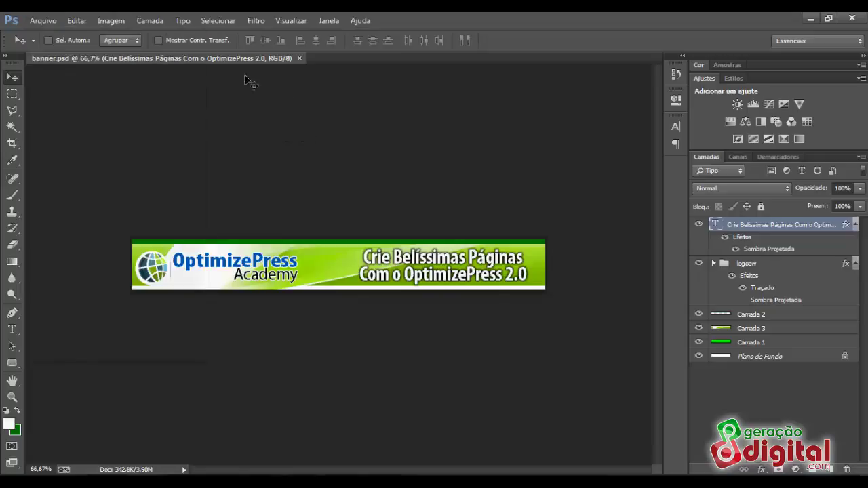
left_click(299, 59)
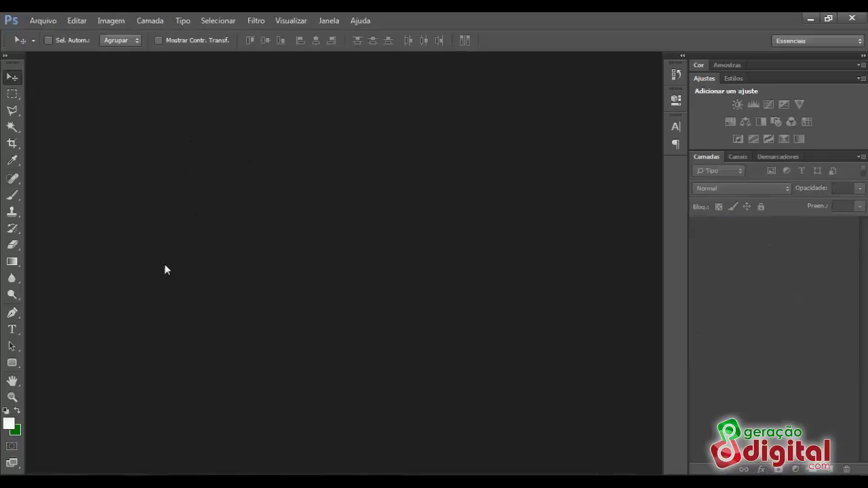
Open logo psd.psd from the desktop's Modulo 4 folder and accept the missing-fonts notice
left_click(43, 20)
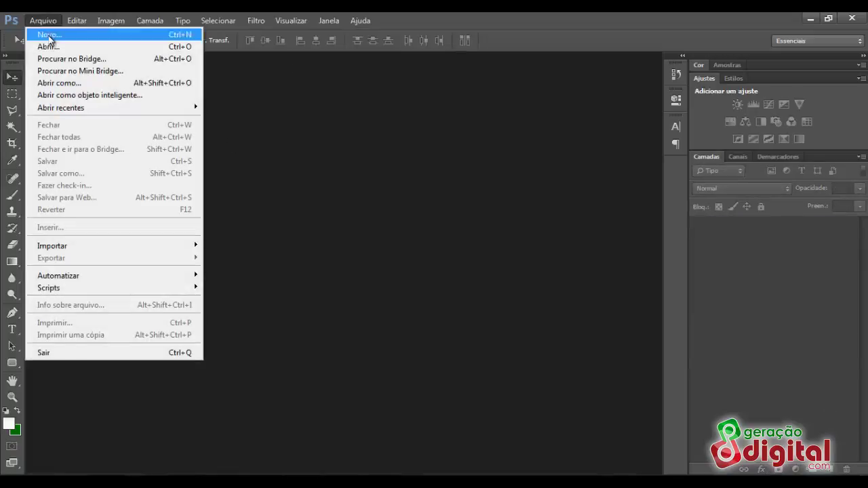
left_click(42, 33)
left_click(835, 455)
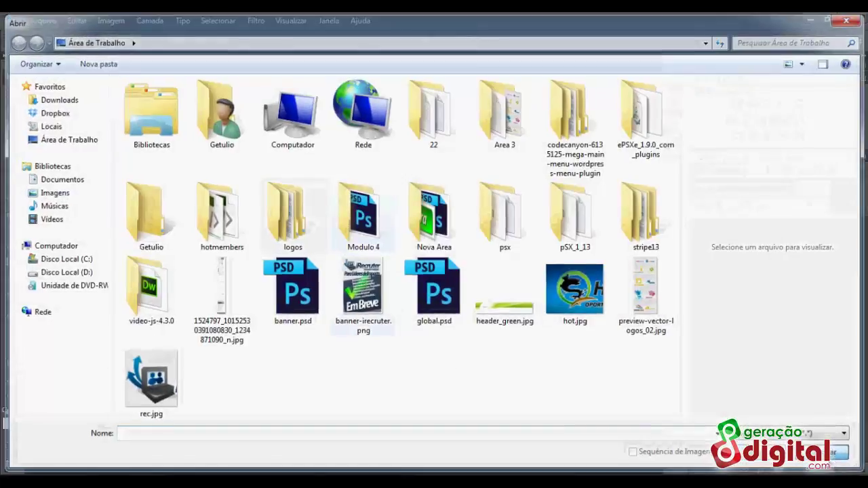
double_click(289, 247)
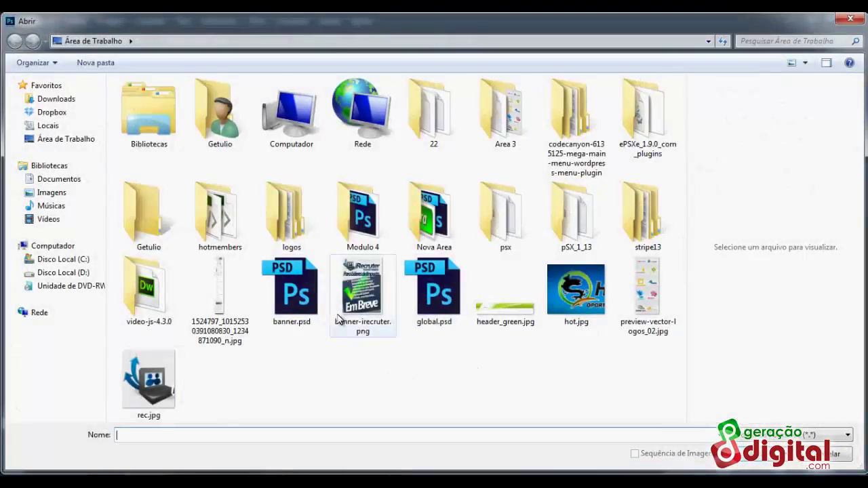
double_click(363, 216)
double_click(139, 100)
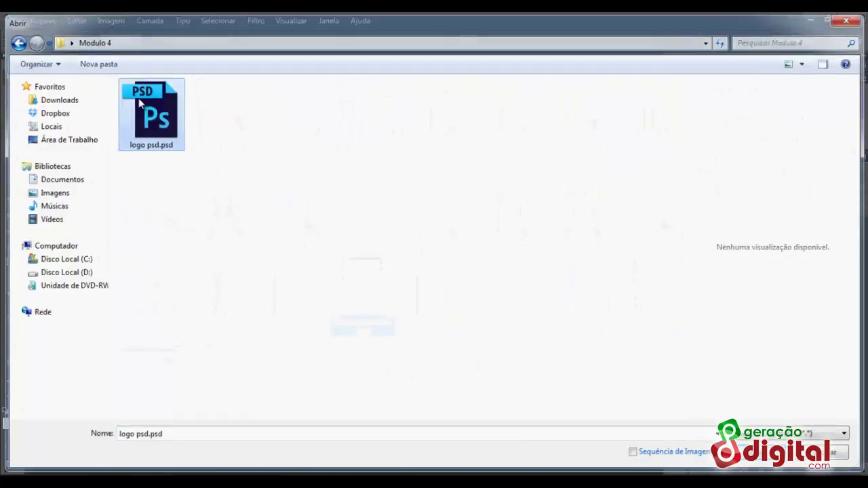
left_click(490, 266)
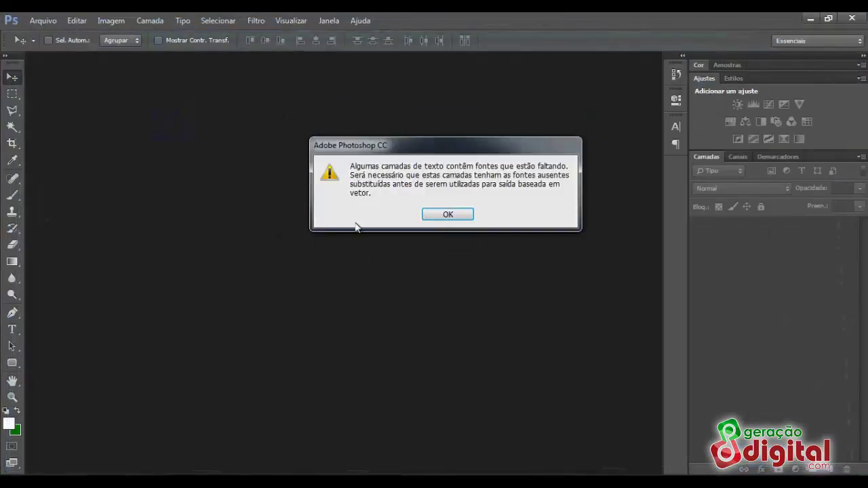
left_click(435, 218)
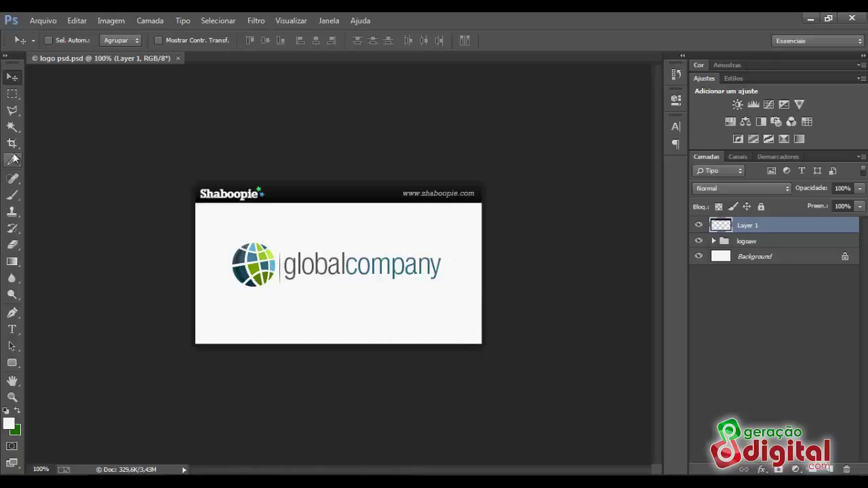
Crop the image closely around the globe and globalcompany text, cutting off the Shaboopie bar
left_click(12, 144)
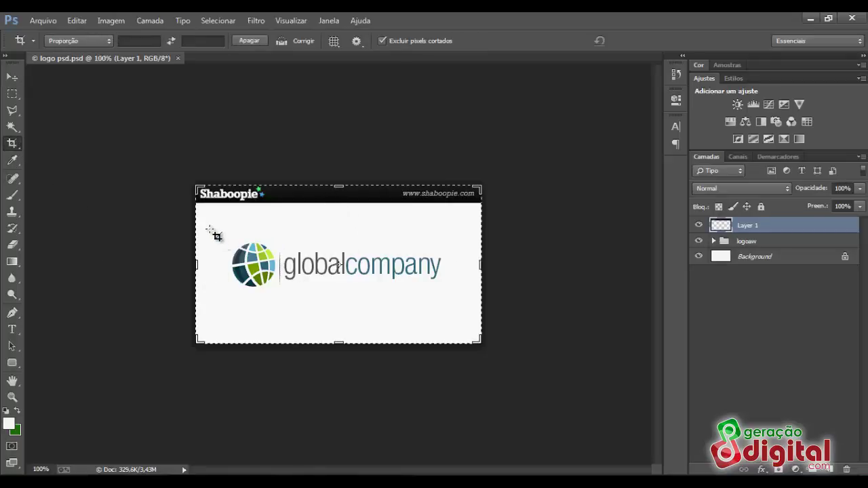
left_click_drag(221, 231, 456, 296)
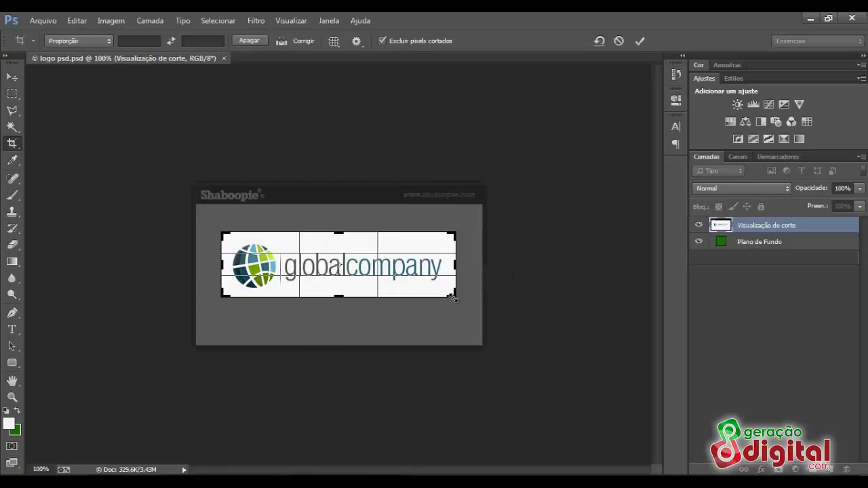
double_click(359, 269)
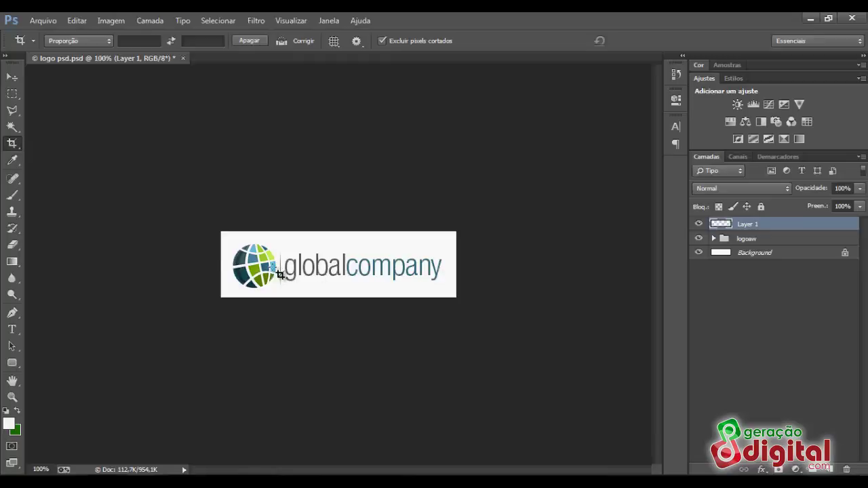
Open the globalcompany text for editing with the Type tool, accepting substitution of its missing font
left_click(11, 79)
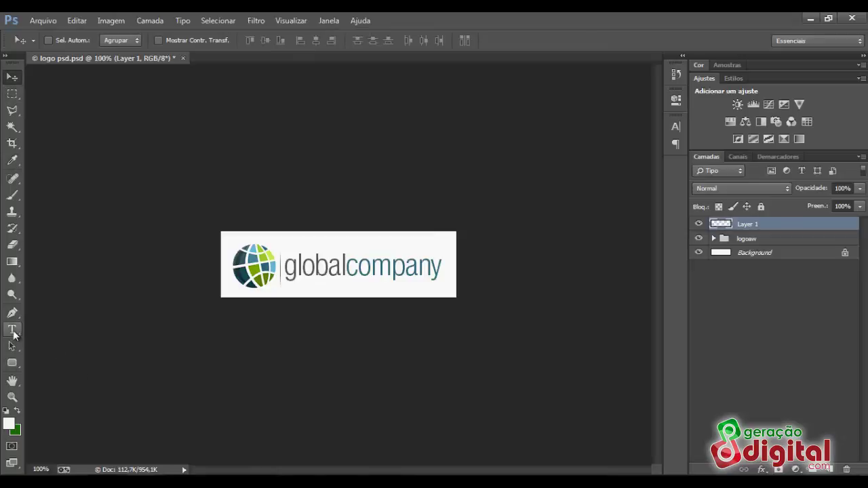
left_click(11, 330)
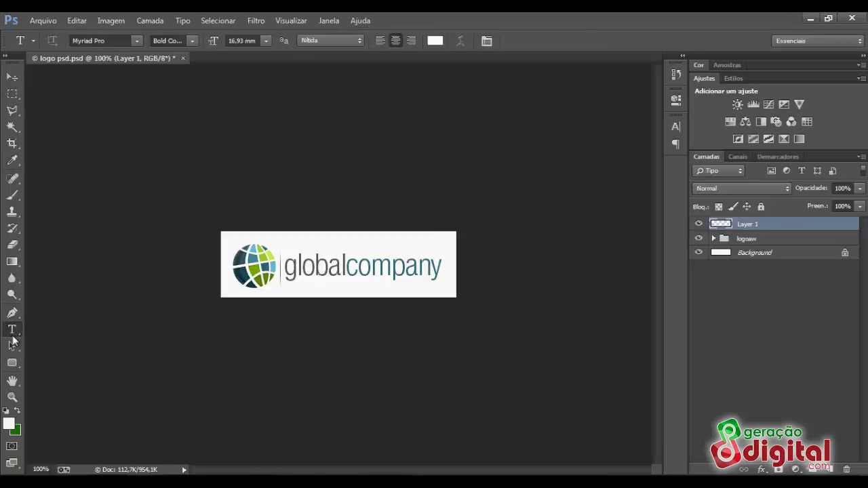
left_click(328, 265)
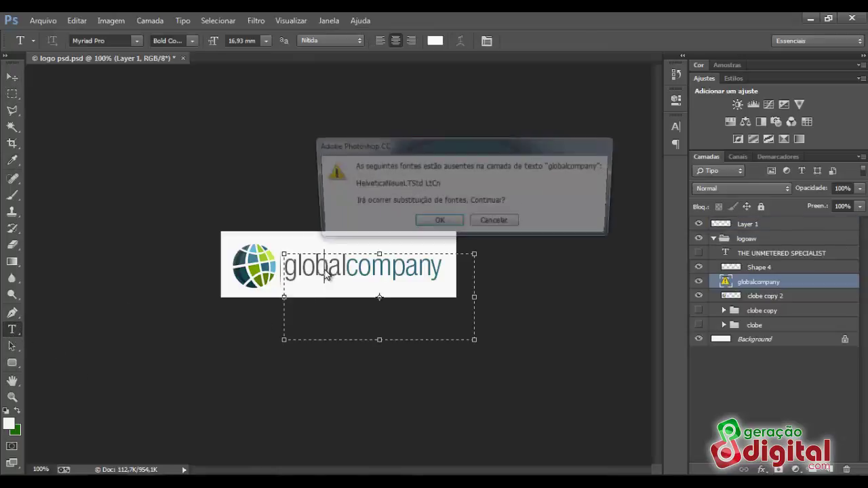
left_click(439, 224)
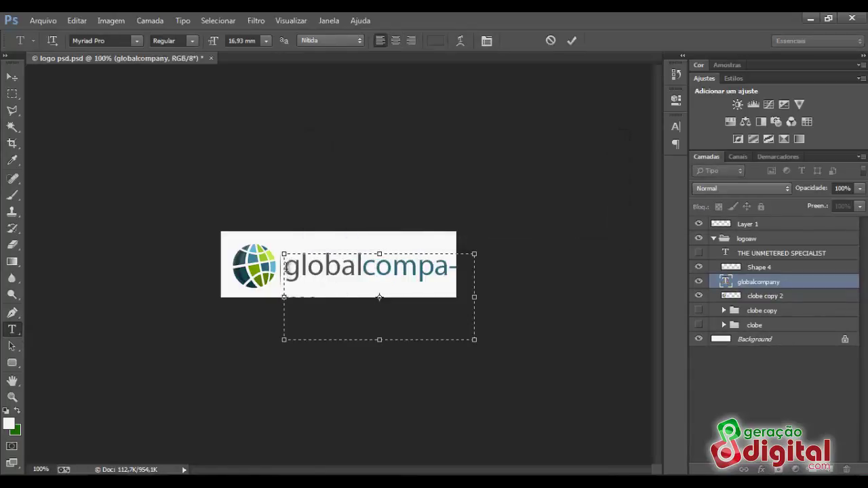
Replace the whole globalcompany text beside the globe with "OptimizePress"
left_click_drag(287, 266, 469, 314)
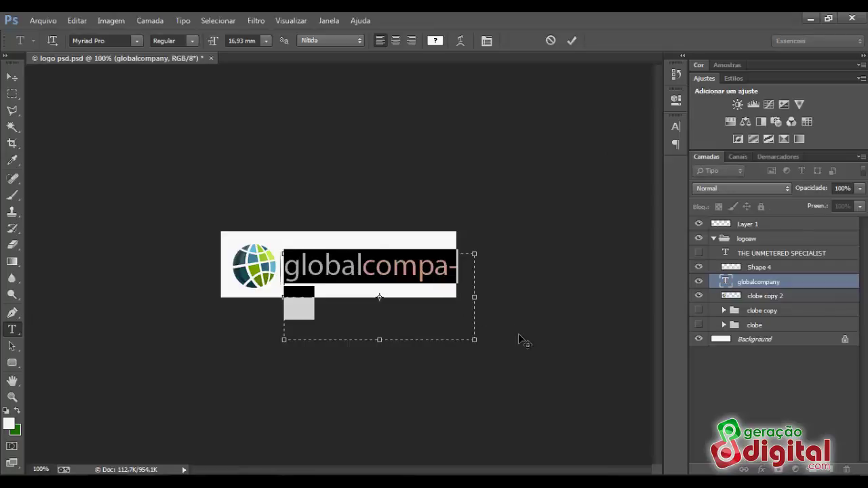
key("BackSpace")
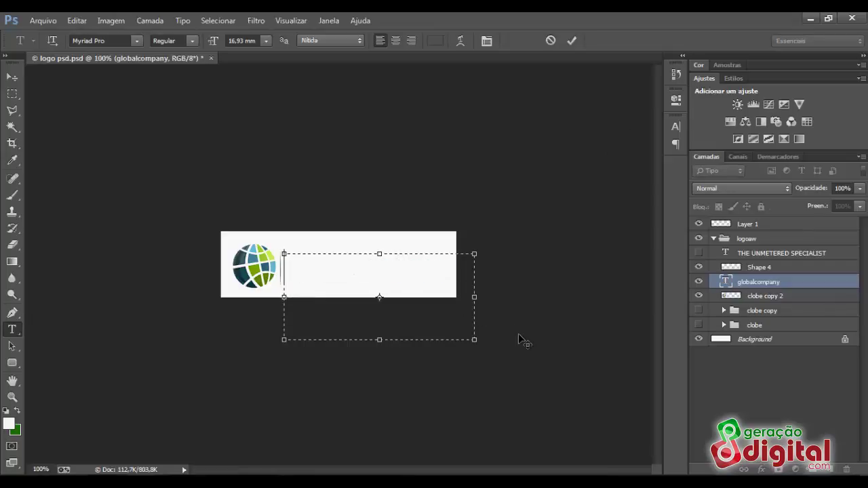
type("OptimizePRES")
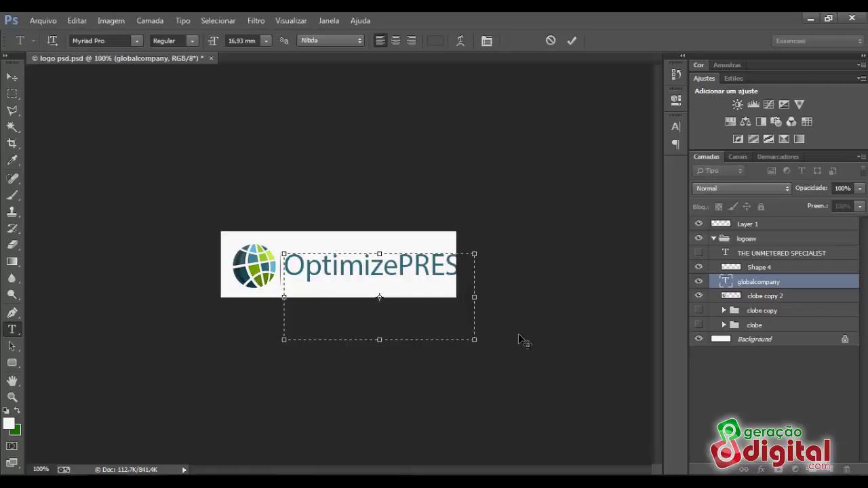
key("BackSpace")
key("BackSpace")
key("BackSpace")
key("BackSpace")
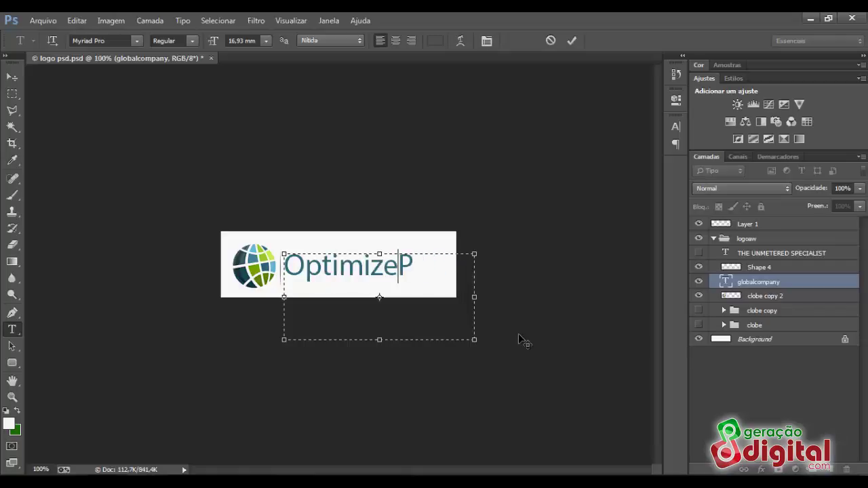
type("PRES")
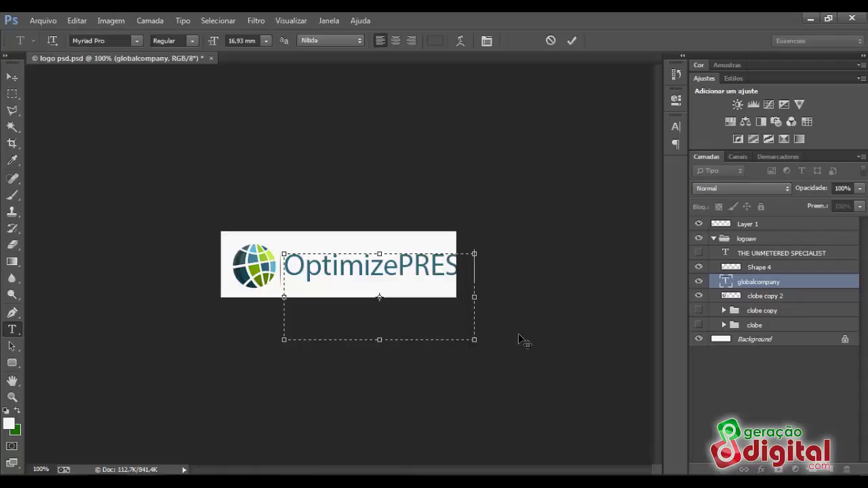
key("BackSpace")
key("BackSpace")
key("BackSpace")
key("BackSpace")
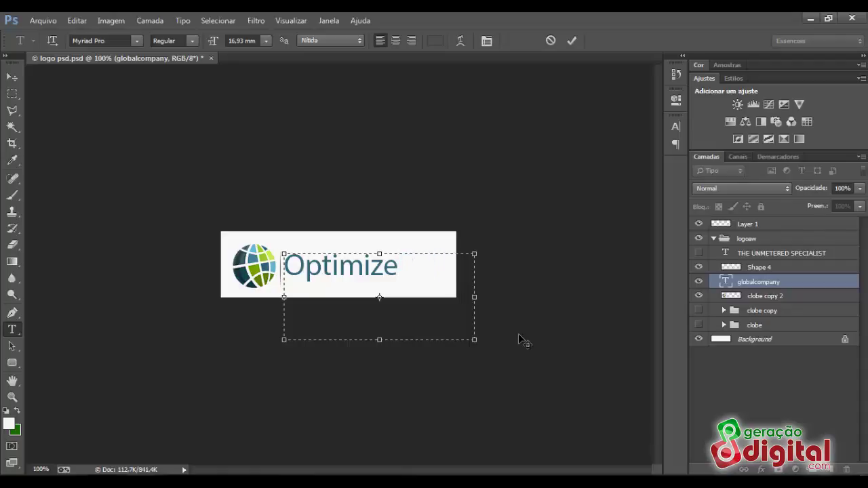
type("Press")
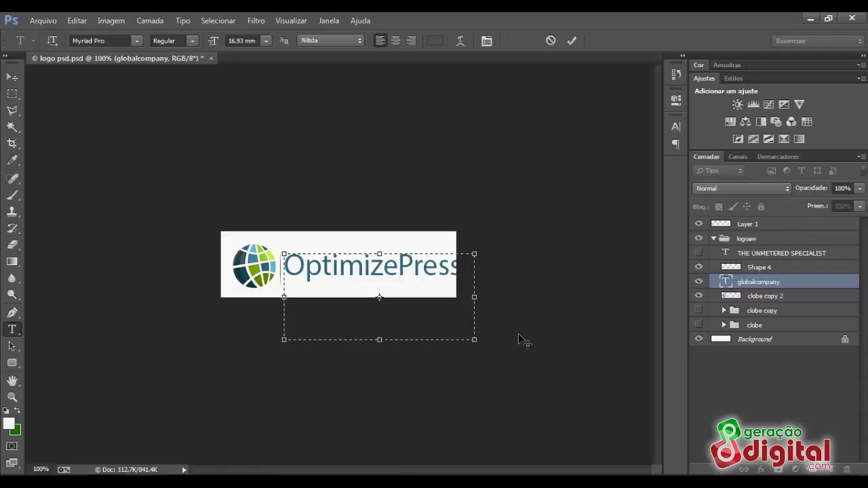
Finish the second text line as "Academy" below OptimizePress and extend the text box downward
type("demy")
mouse_move(384, 341)
left_mouse_down()
mouse_move(387, 310)
mouse_move(379, 351)
left_mouse_up()
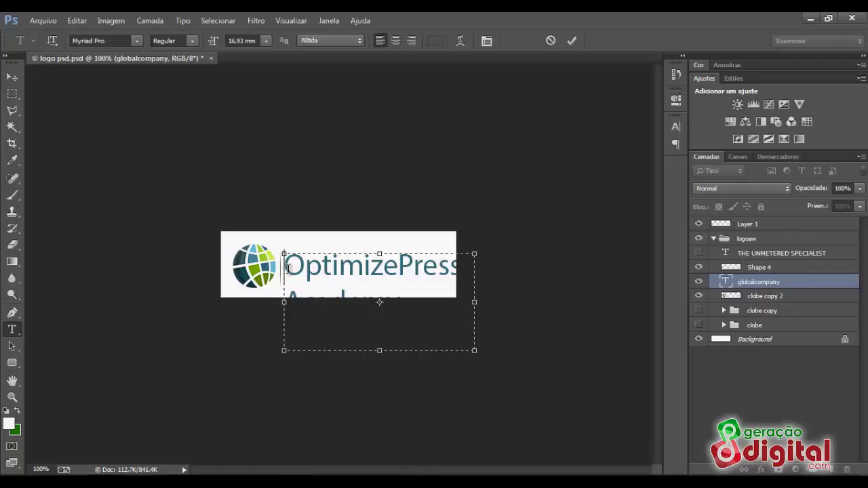
Set the word OptimizePress to the Bold Condensed font style
left_click_drag(288, 268, 480, 268)
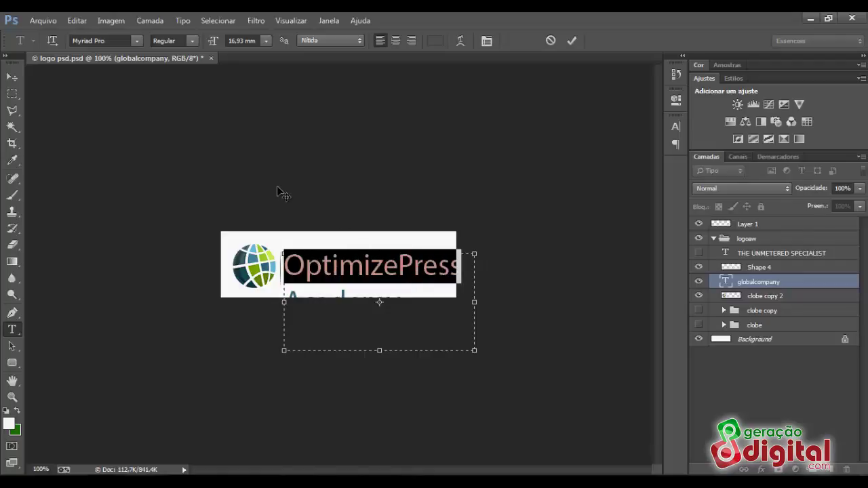
left_click(193, 41)
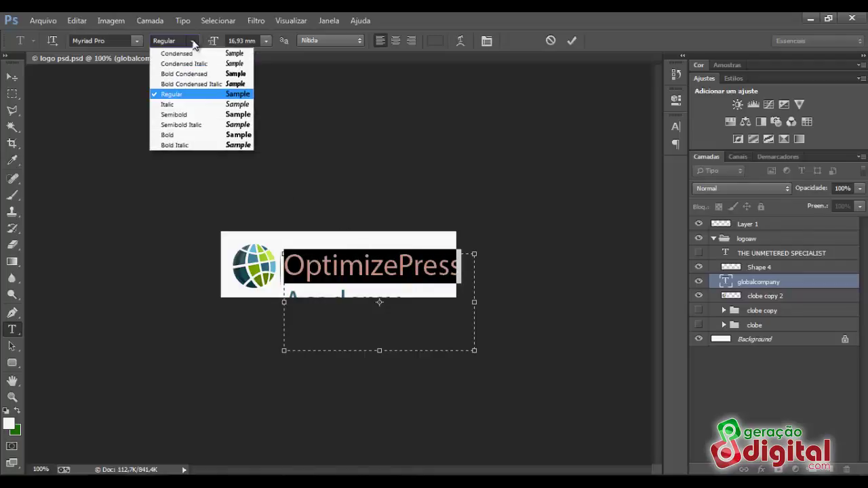
left_click(191, 74)
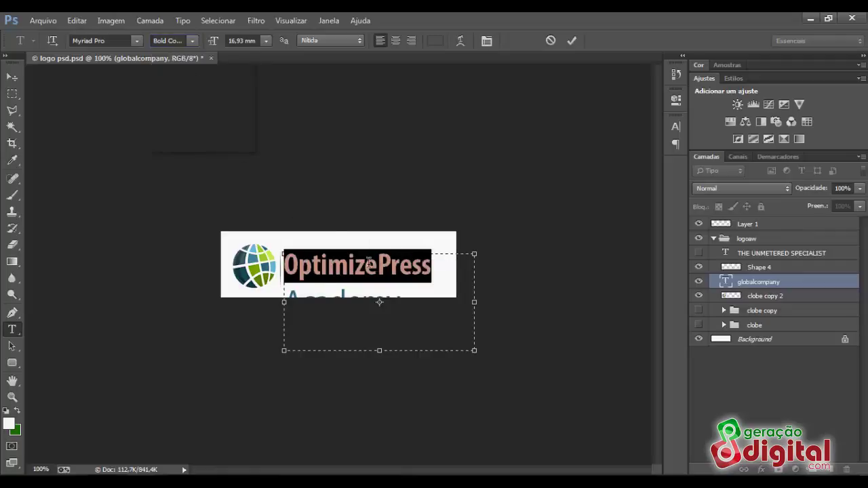
Right-align both lines of the OptimizePress Academy text
left_click(309, 293)
left_click_drag(289, 297, 402, 303)
left_click(288, 262)
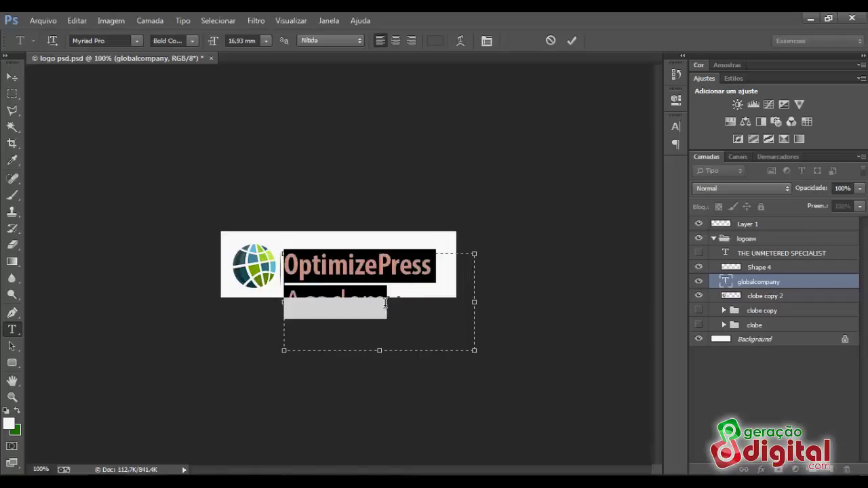
left_click(411, 40)
Reduce the word Academy to 11,93 mm and move the text block up beside the globe so both lines fit on the canvas
left_click(400, 309)
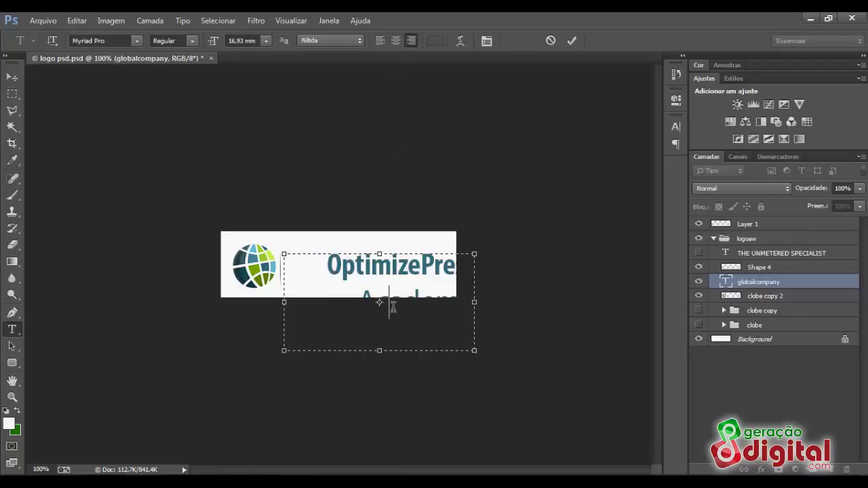
left_click_drag(359, 304, 487, 304)
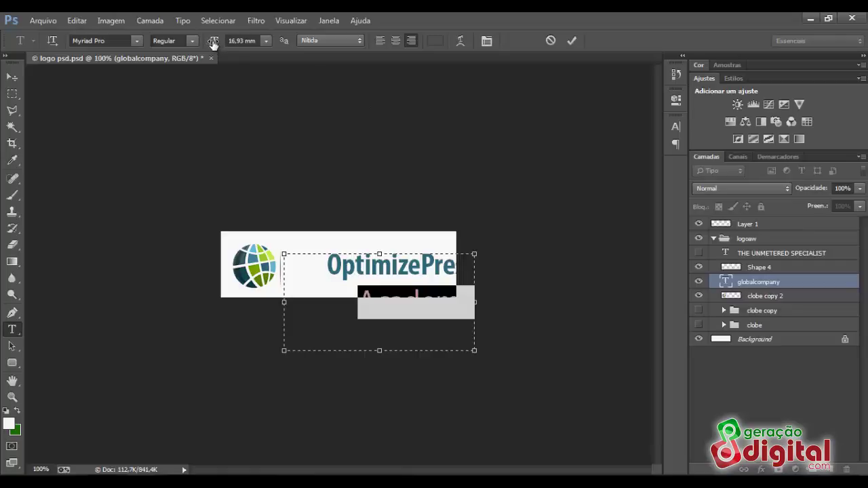
left_click_drag(214, 43, 211, 44)
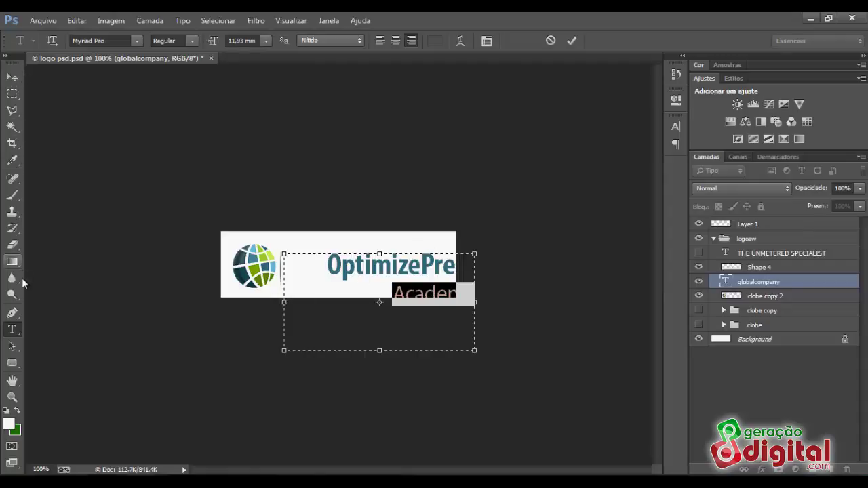
left_click(12, 77)
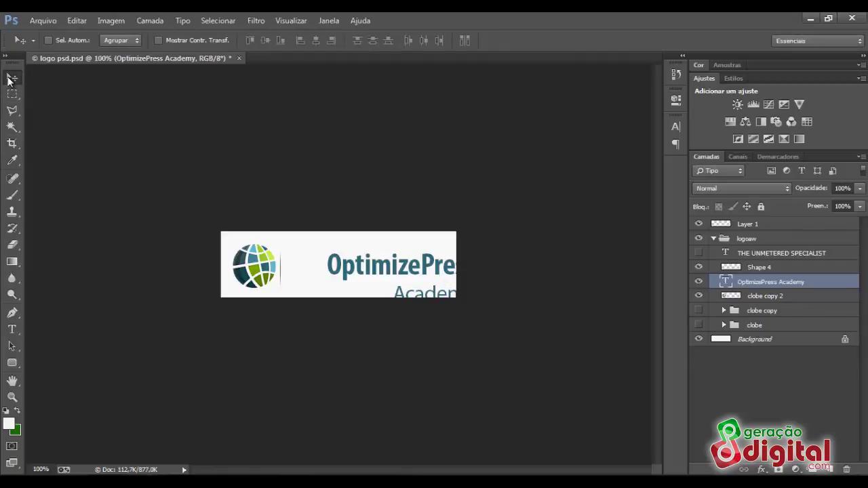
left_click_drag(394, 275, 354, 262)
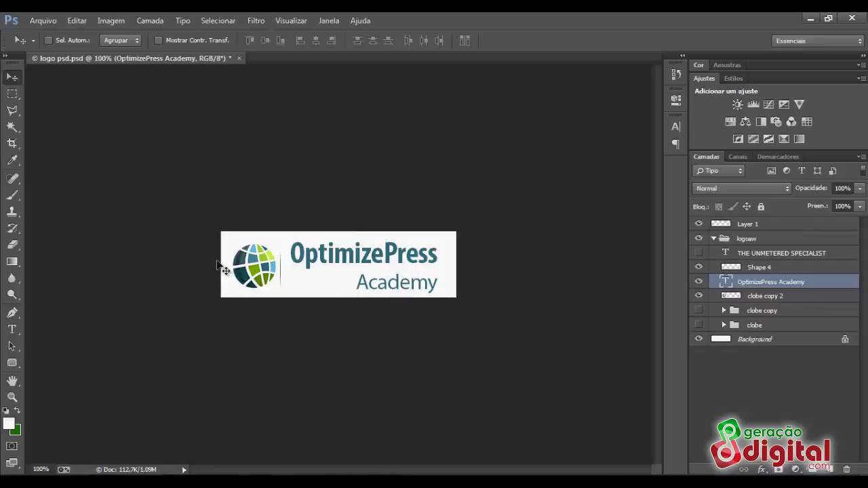
Set the line spacing of the whole OptimizePress Academy text to 10 mm
left_click(12, 330)
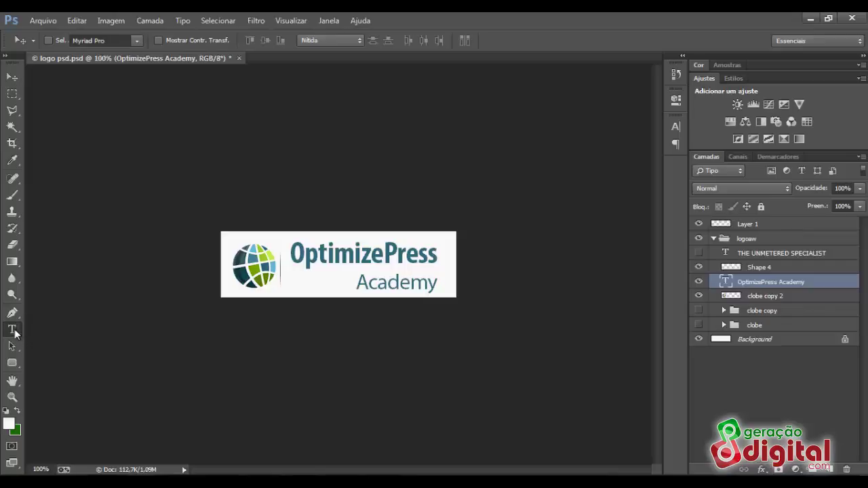
left_click(391, 257)
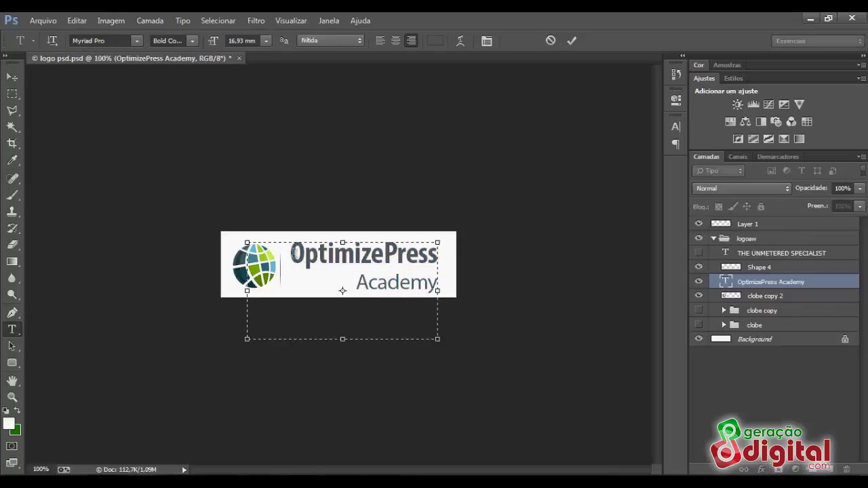
left_click_drag(292, 254, 449, 297)
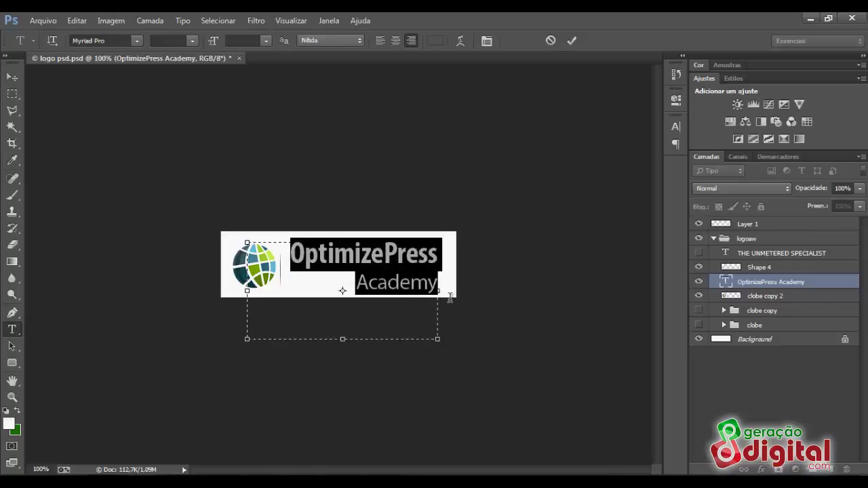
left_click(487, 41)
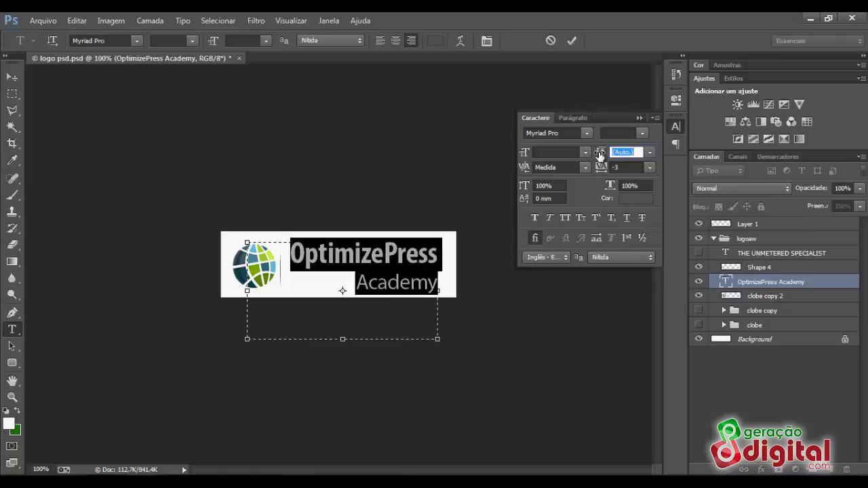
left_click(650, 153)
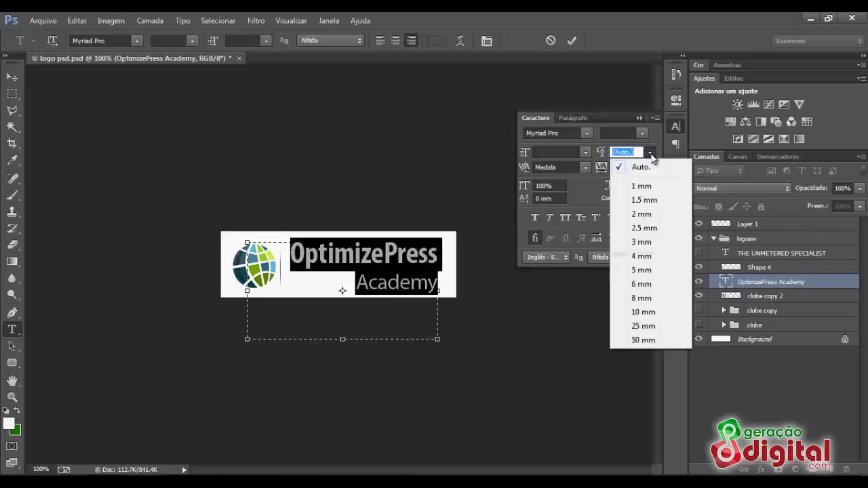
left_click(642, 186)
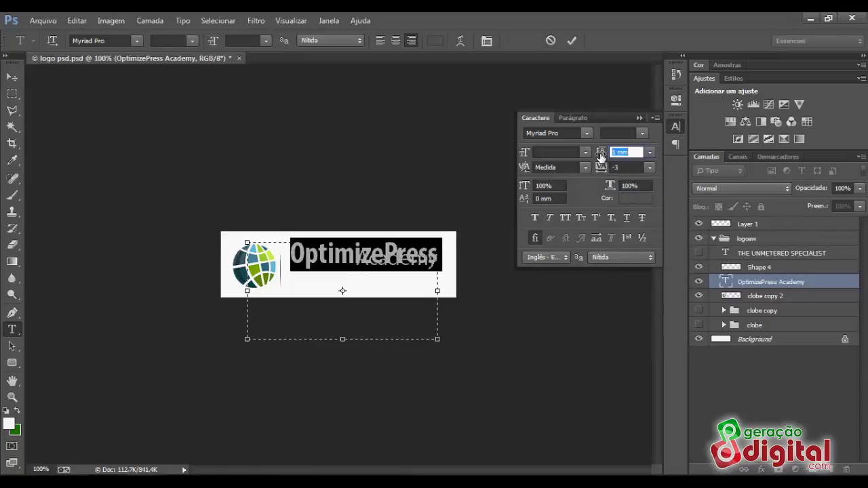
left_click_drag(602, 156, 606, 156)
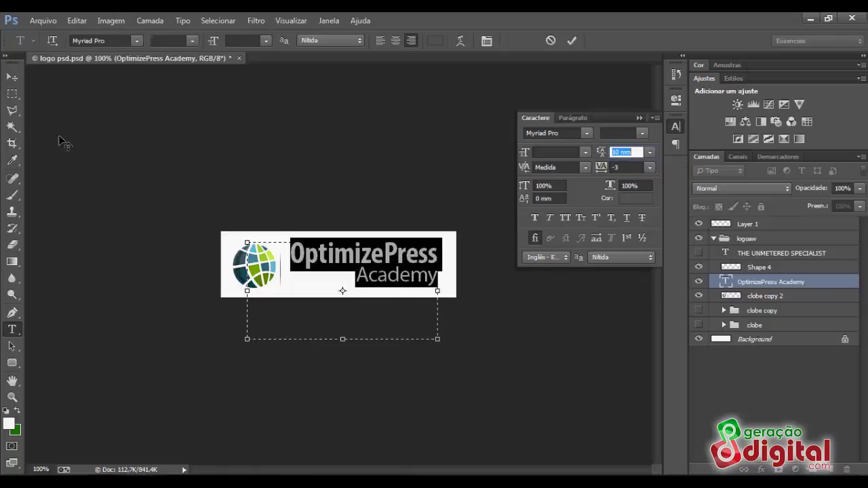
Nudge the text block slightly down to centre it vertically beside the globe, and close the character settings
left_click(12, 77)
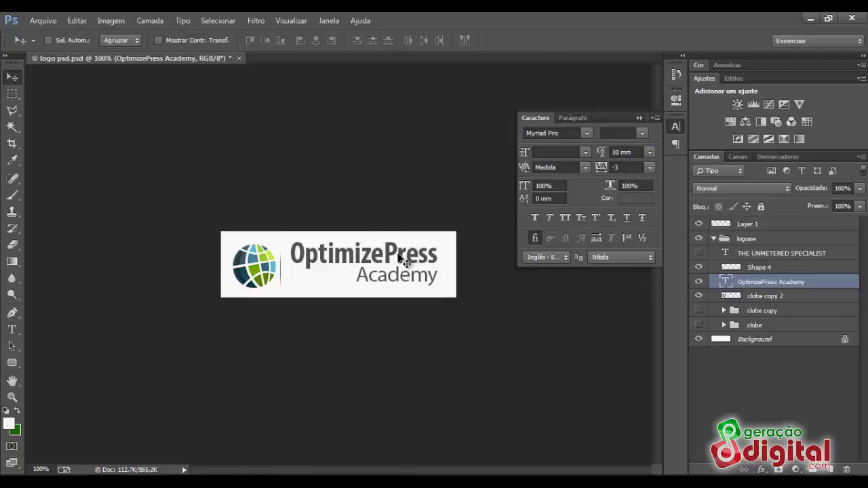
left_click_drag(402, 261, 403, 265)
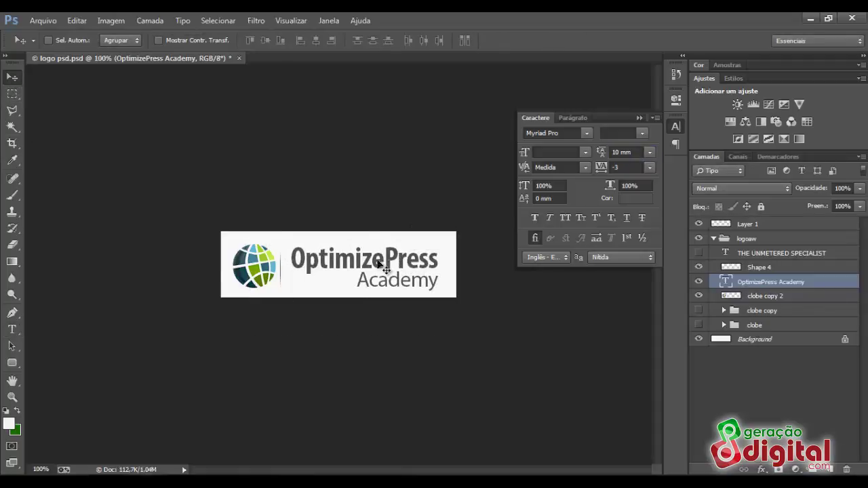
left_click(637, 118)
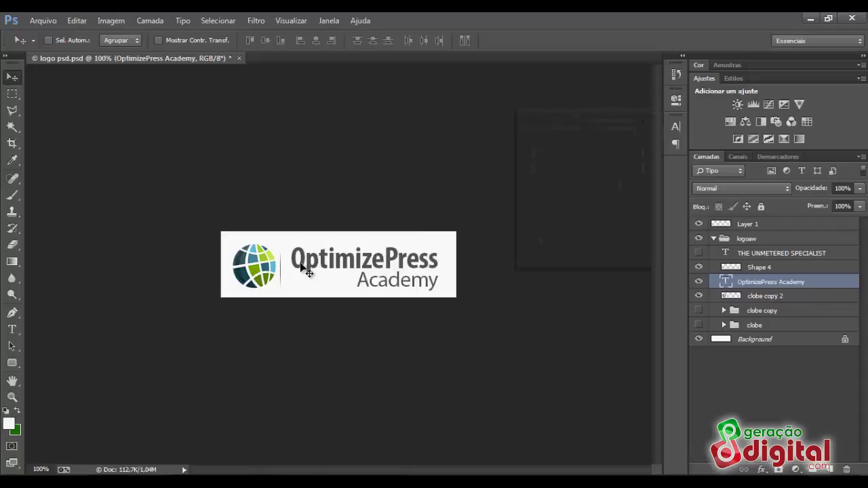
Recolour both lines of the OptimizePress Academy text white
left_click(12, 329)
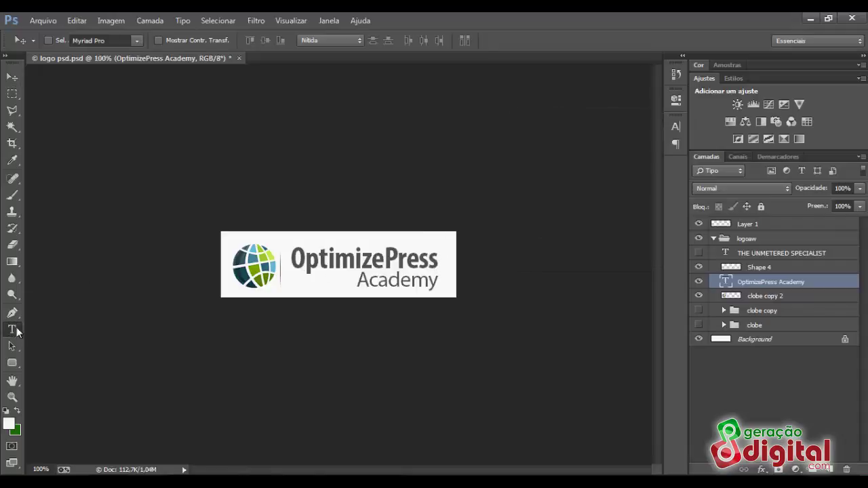
left_click(384, 263)
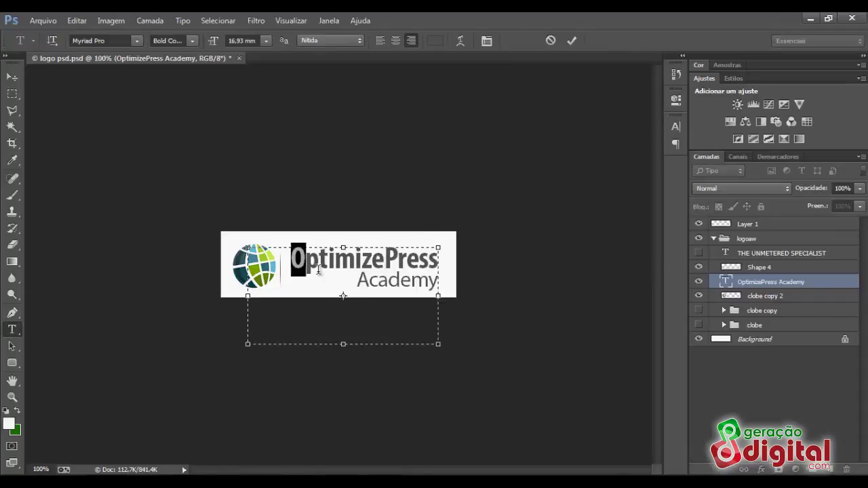
left_click_drag(388, 280, 469, 288)
left_click(383, 273)
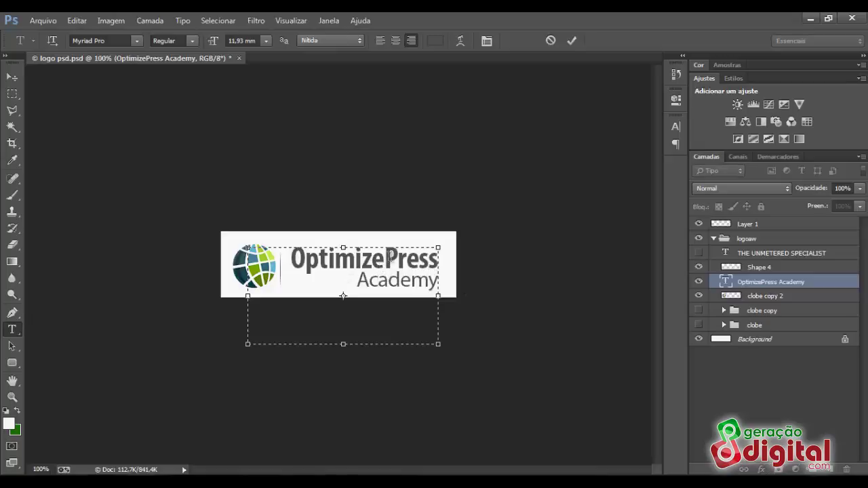
left_click(381, 256)
key("ctrl+a")
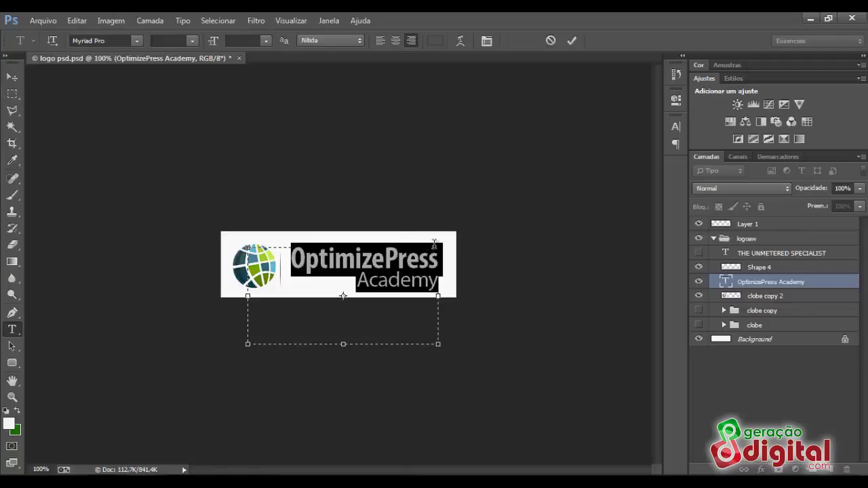
left_click(435, 44)
left_click_drag(461, 225, 342, 164)
left_click(696, 191)
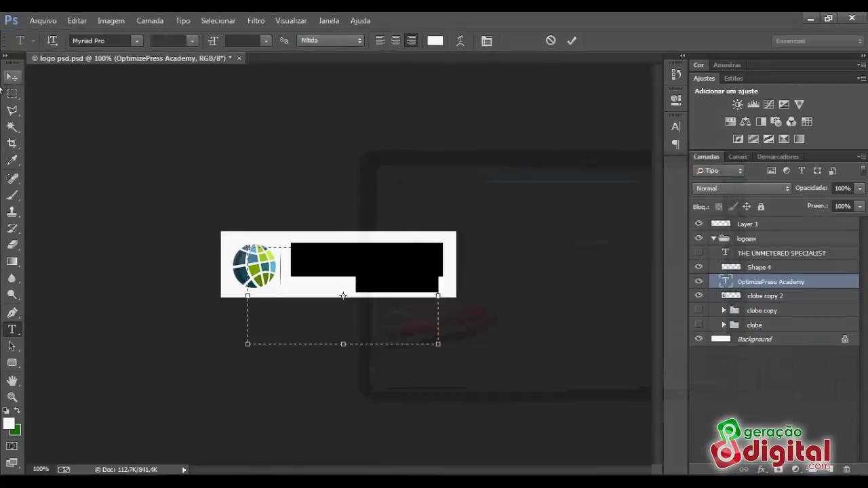
left_click(11, 76)
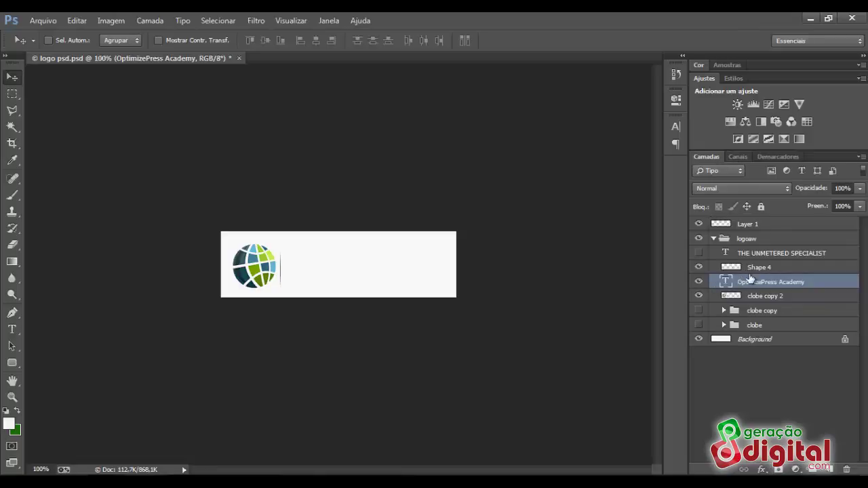
Give the OptimizePress Academy text layer a drop shadow with 0 px distance and 15% spread, and adjust the shadow size
right_click(776, 281)
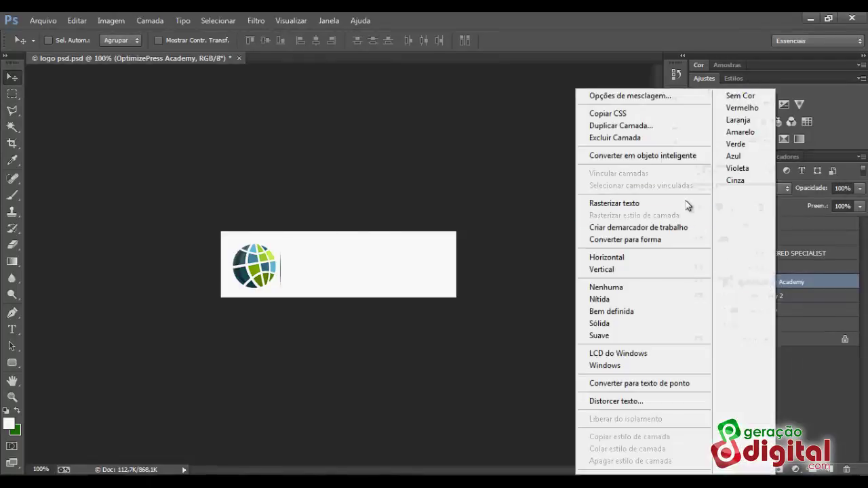
left_click(633, 96)
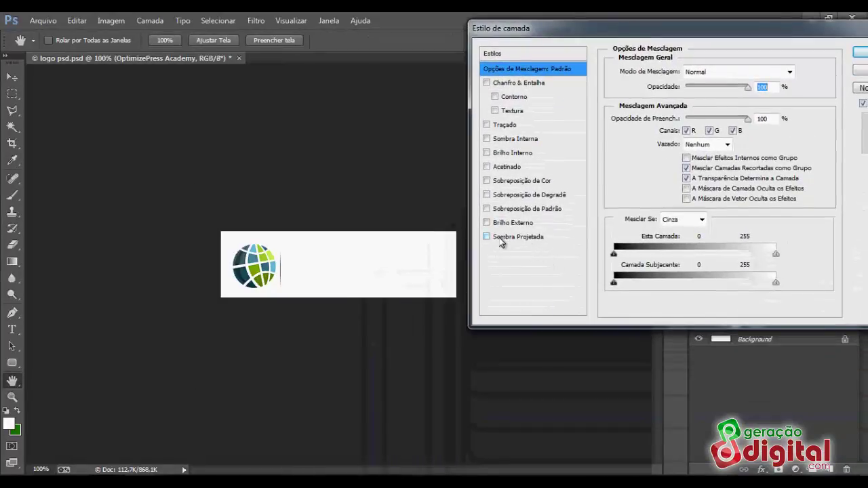
left_click(499, 239)
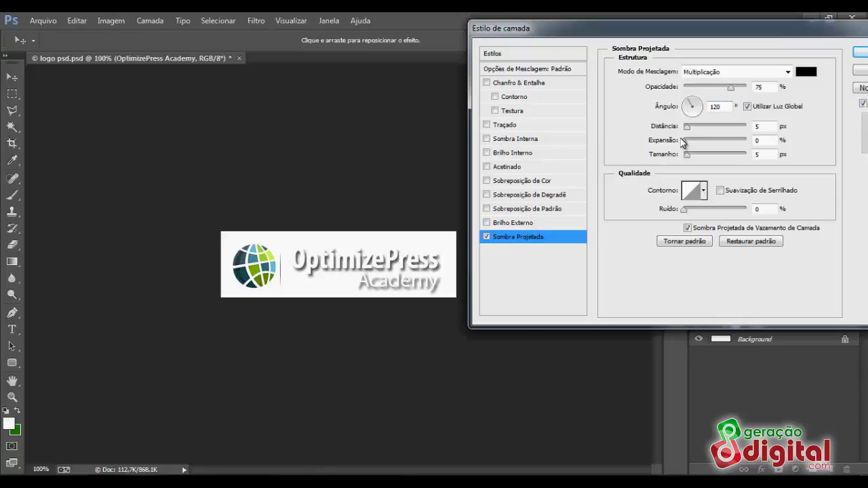
left_click_drag(687, 126, 693, 144)
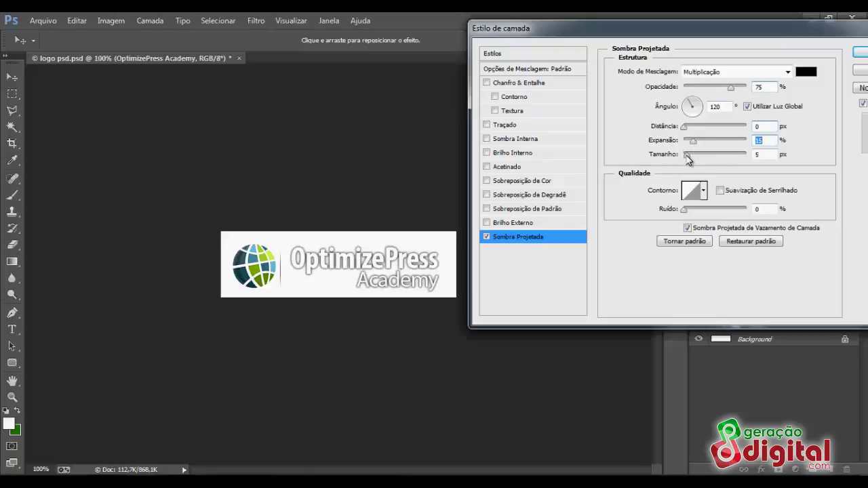
left_click_drag(689, 160, 687, 160)
left_click(860, 53)
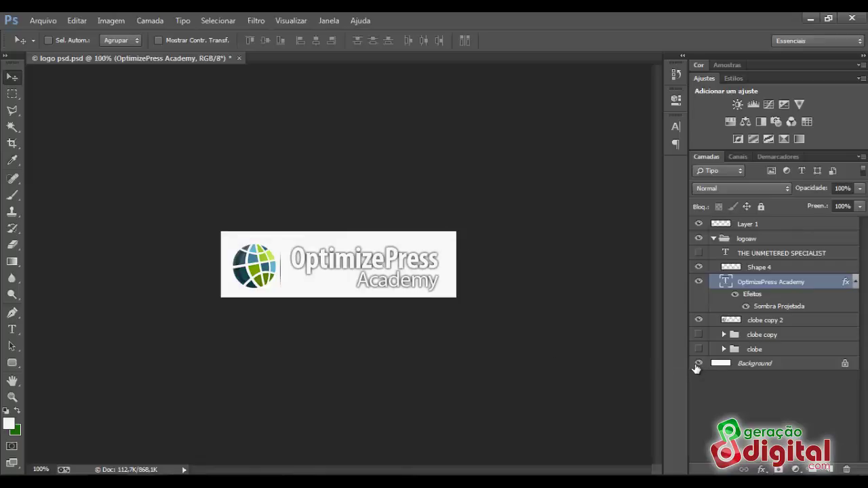
Check the logo on transparency by temporarily hiding the white Background layer
left_click(699, 365)
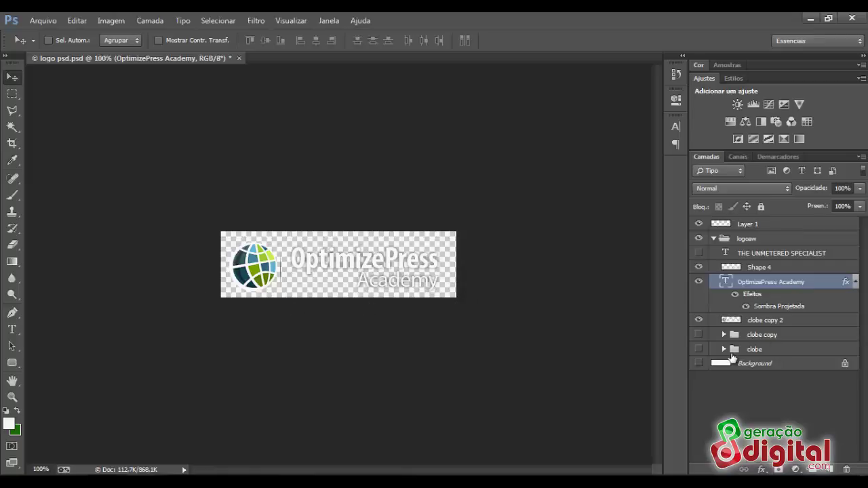
left_click(699, 363)
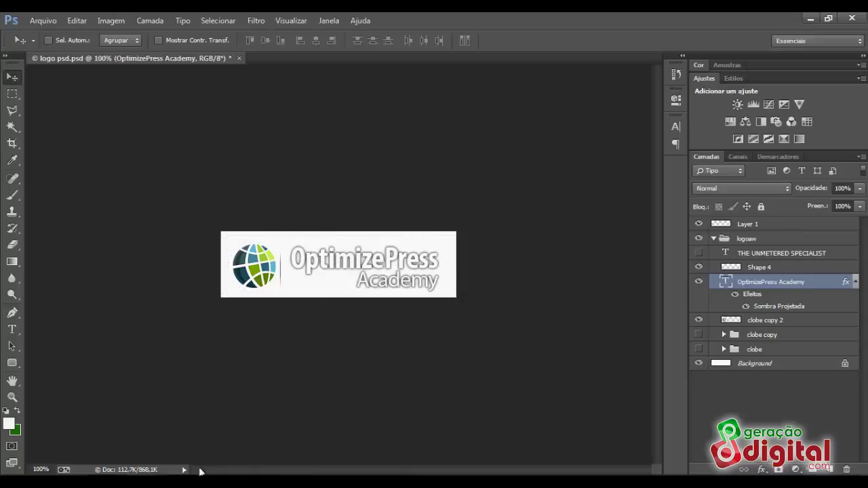
Switch to Firefox and compare the OptimizePress Academy blog header with the Geração Digital blog's header
mouse_move(185, 487)
left_click(156, 467)
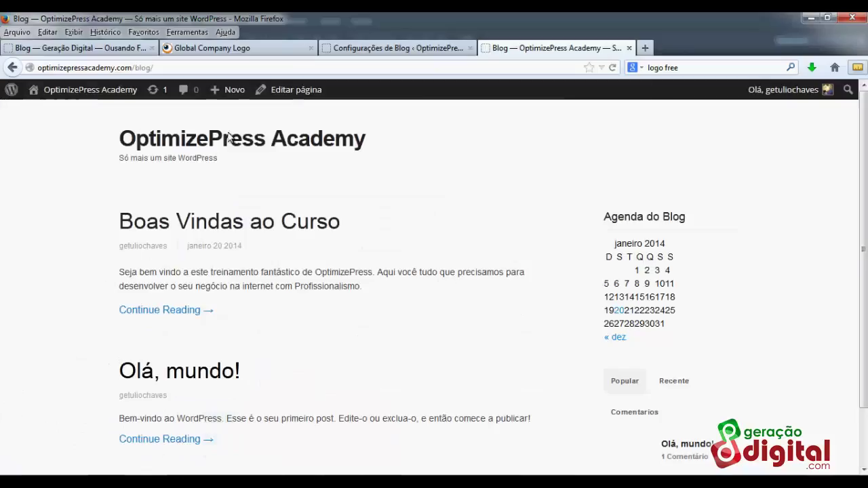
left_click(81, 48)
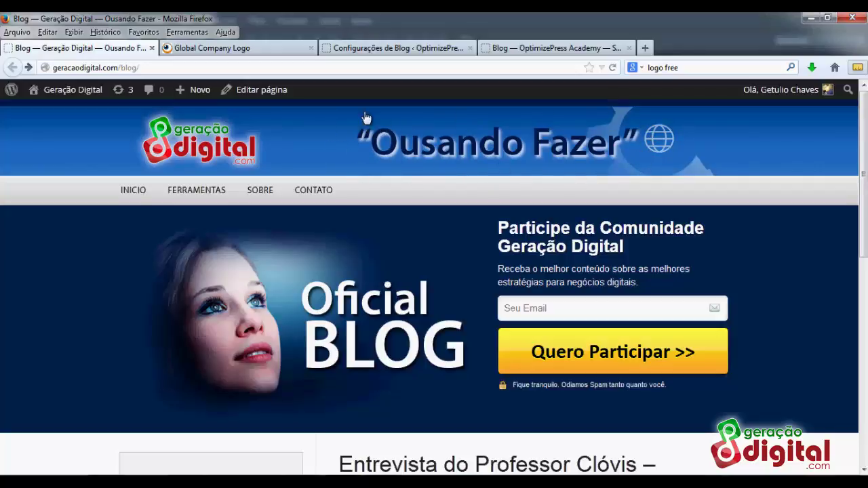
Compare the OptimizePress Academy blog page with the Geração Digital header again and return to the blog settings page
left_click(553, 46)
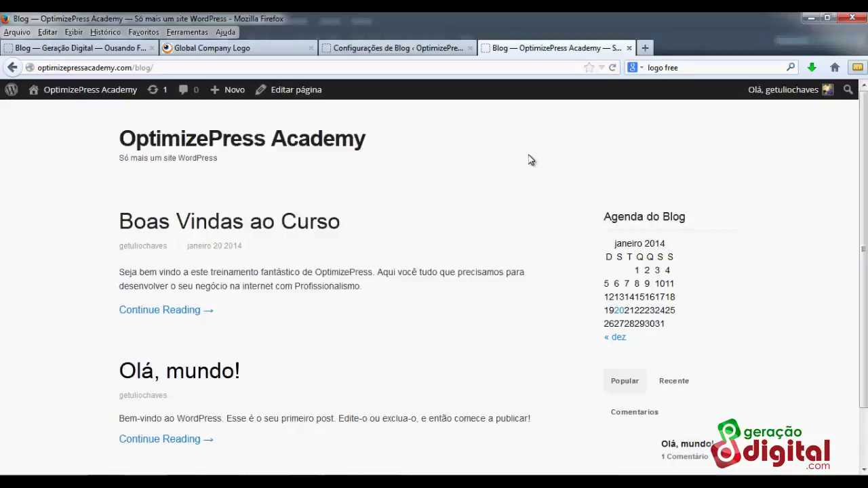
left_click(136, 48)
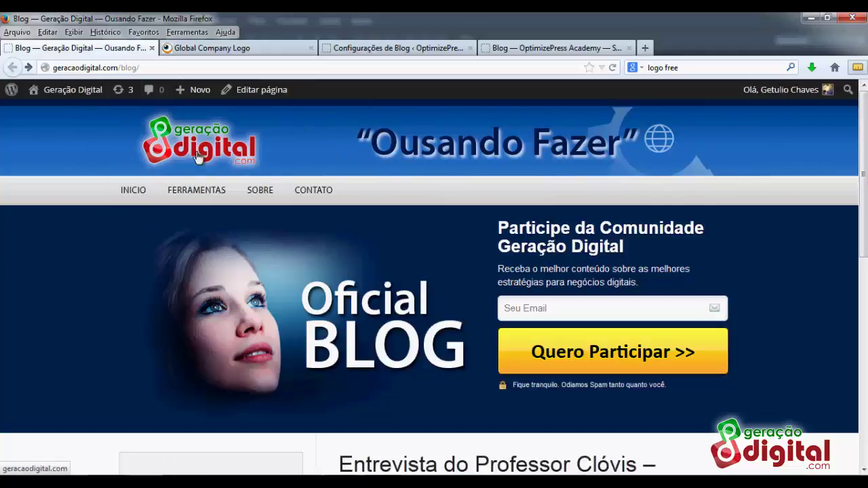
left_click(377, 49)
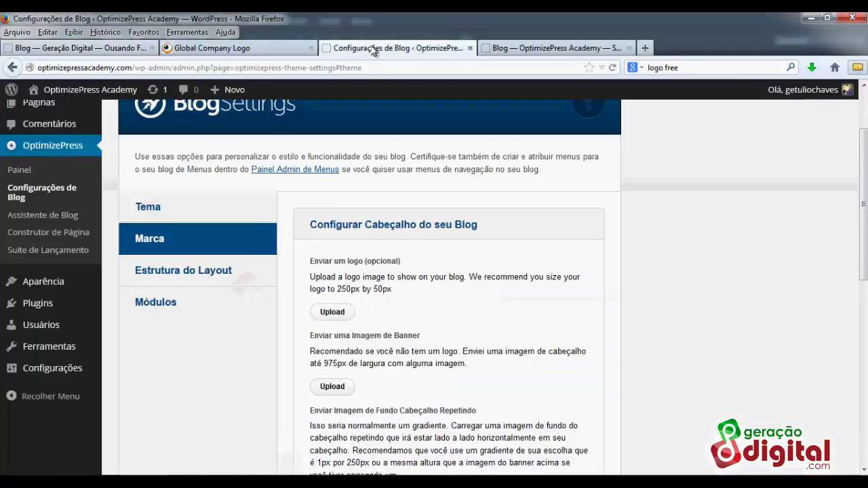
Reopen the OptimizePress blog settings by way of the Painel page and review the theme styles under Tema
left_click(19, 170)
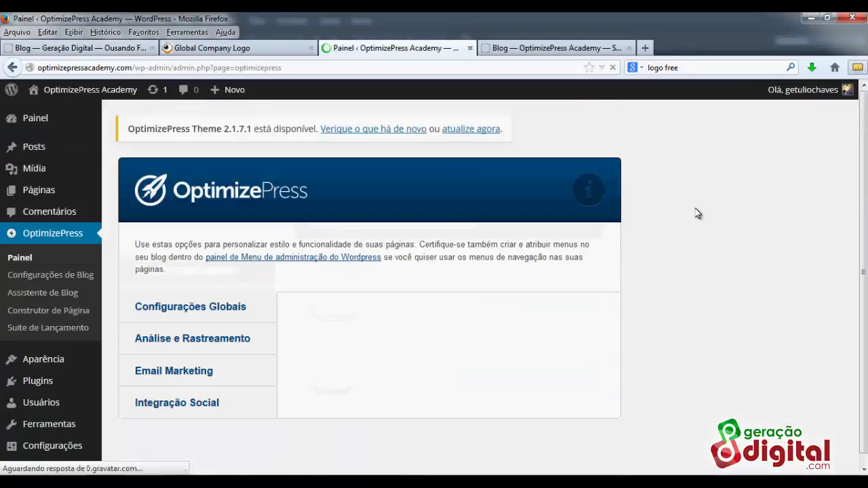
left_click(68, 282)
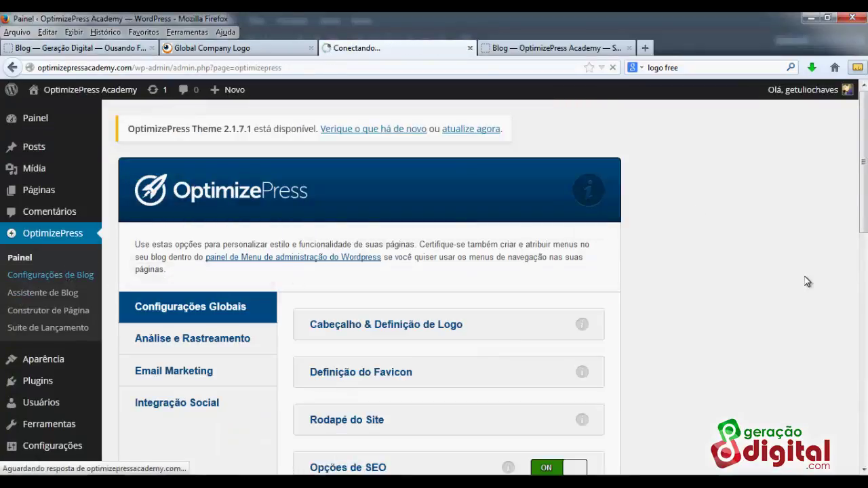
scroll(730, 296, "down", 1)
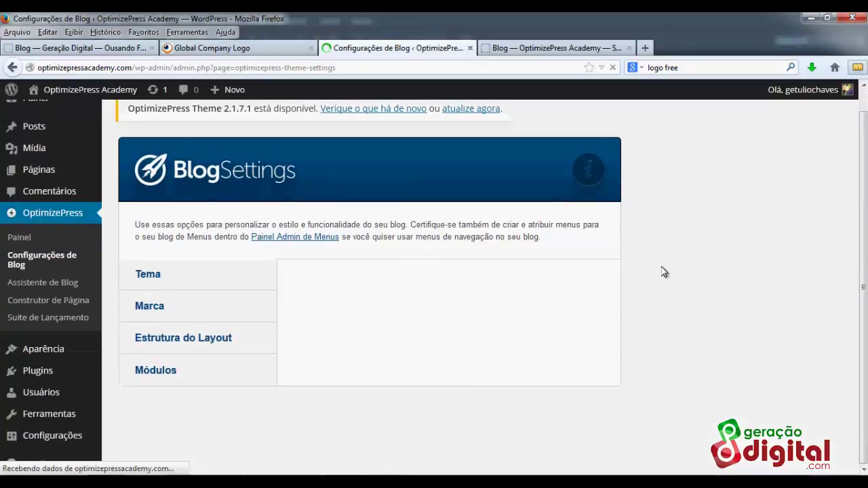
left_click(161, 281)
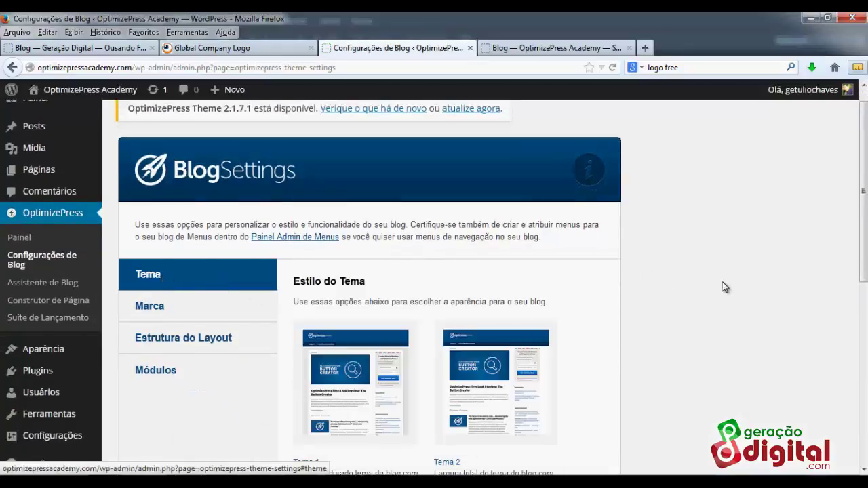
scroll(723, 287, "down", 3)
scroll(380, 393, "down", 4)
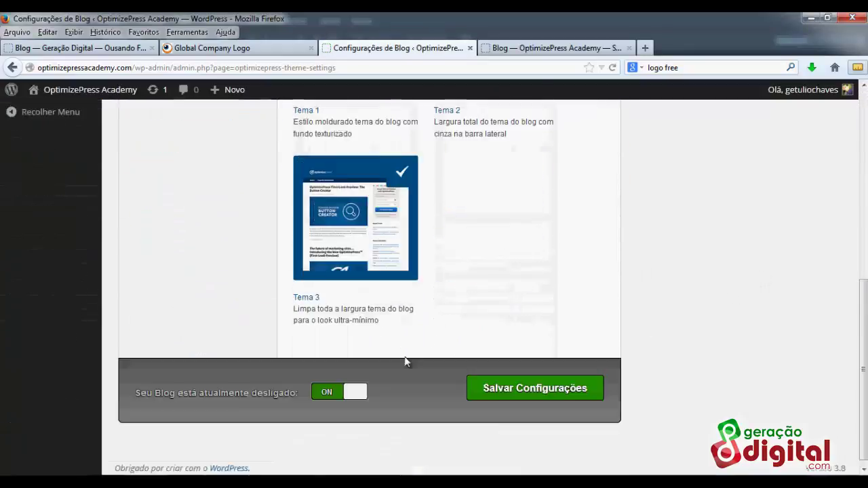
scroll(346, 275, "up", 3)
scroll(350, 279, "up", 3)
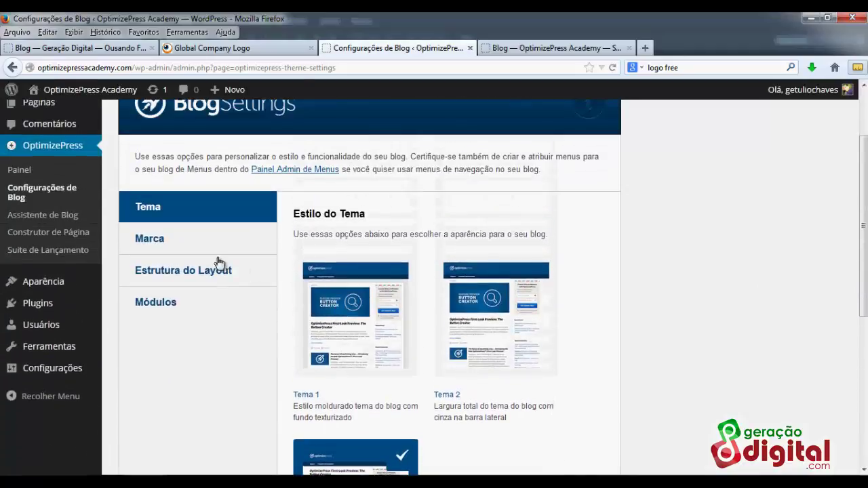
Review the Marca options for configuring the blog header, including the logo and banner upload recommendations, and recheck the Geração Digital header
left_click(154, 245)
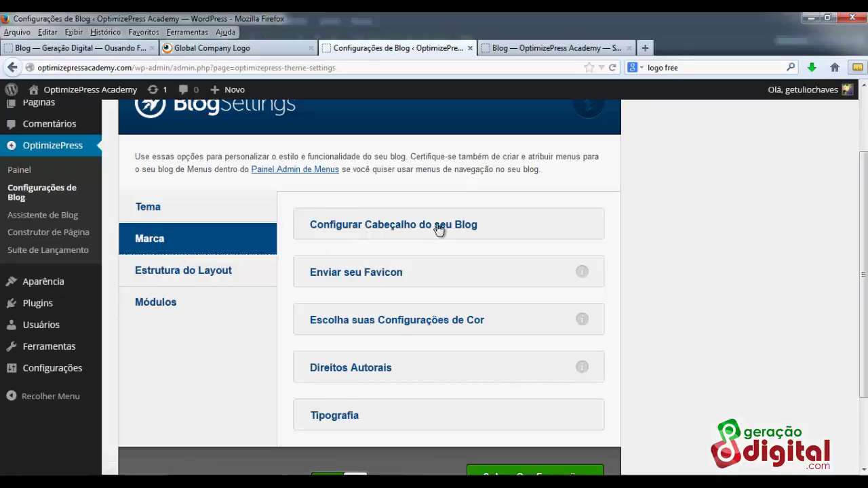
left_click(75, 47)
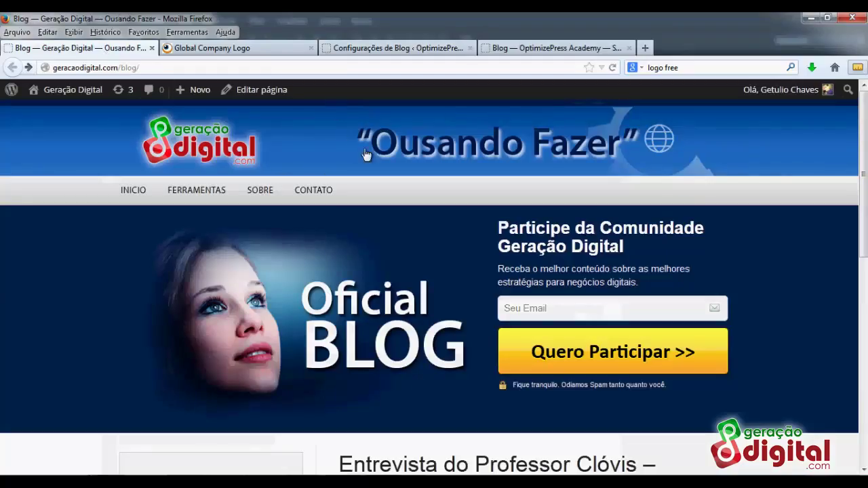
left_click(377, 47)
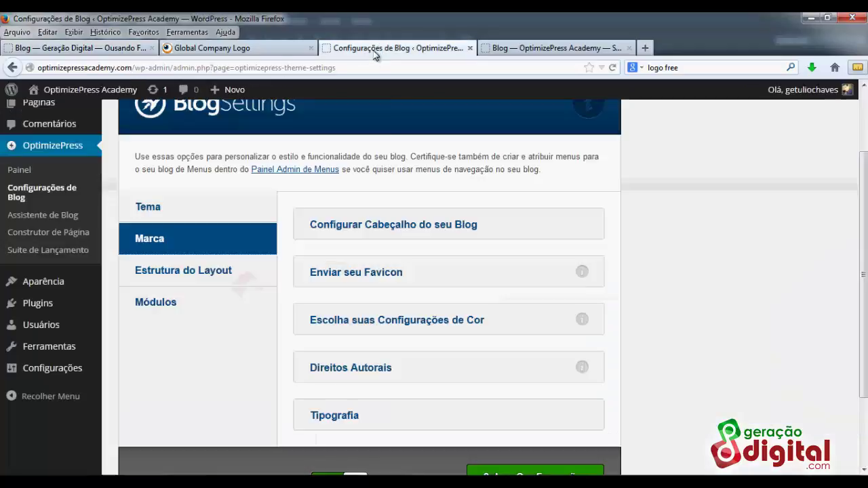
left_click(358, 229)
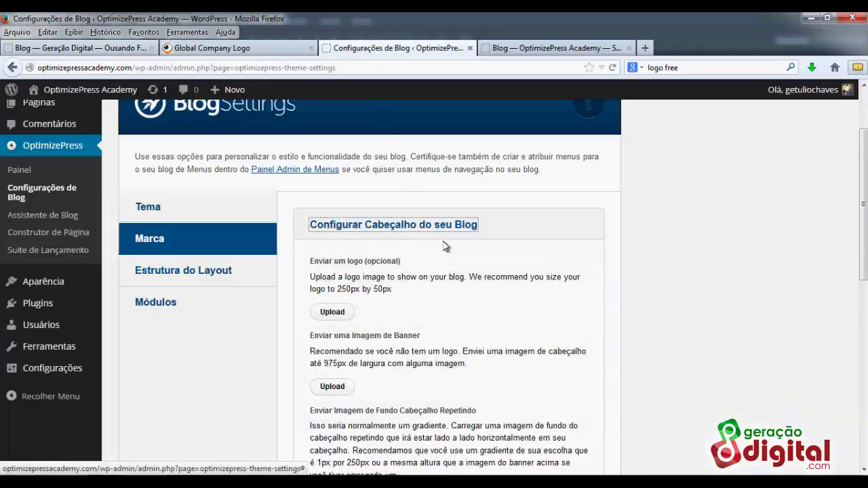
scroll(478, 251, "down", 2)
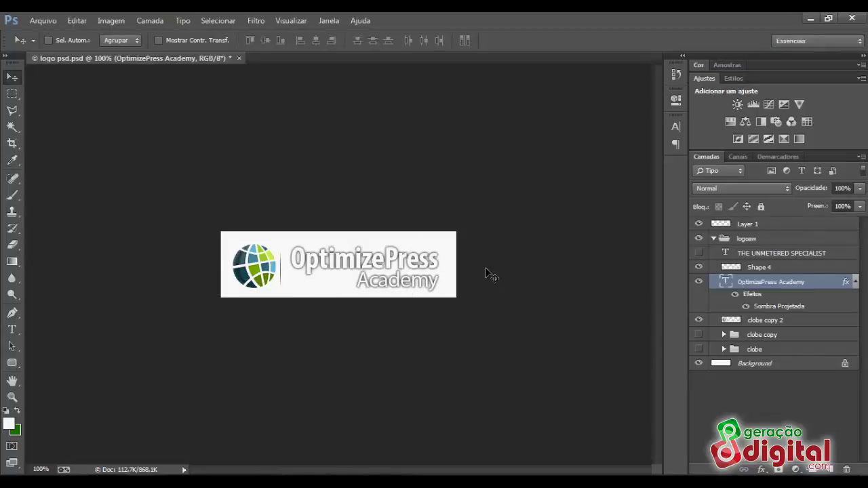
Crop the canvas closely around the globe and OptimizePress Academy text, to about 337 × 79 px
left_click(698, 363)
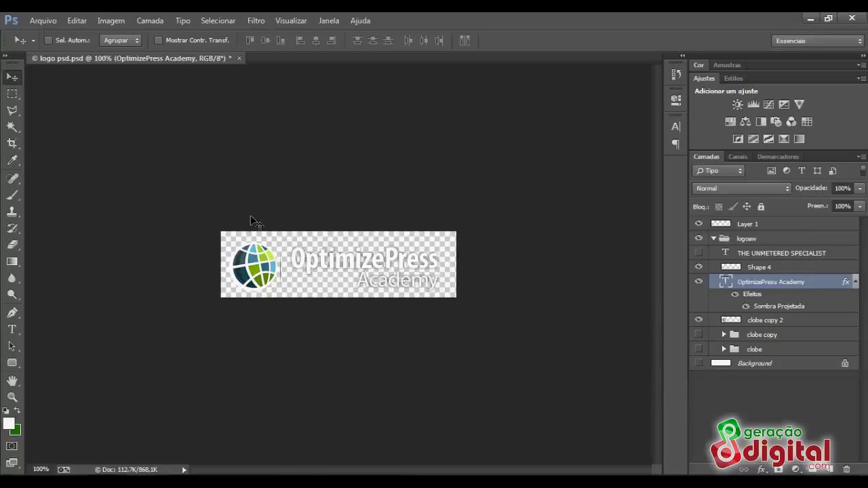
left_click(12, 145)
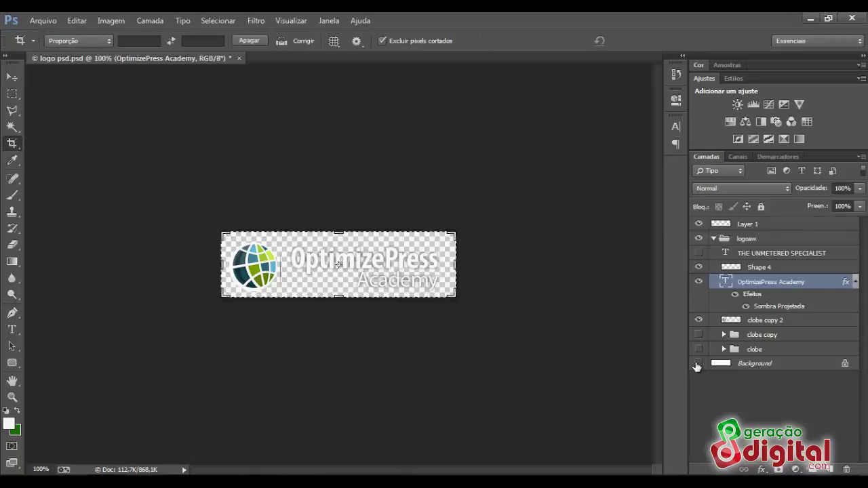
left_click(699, 364)
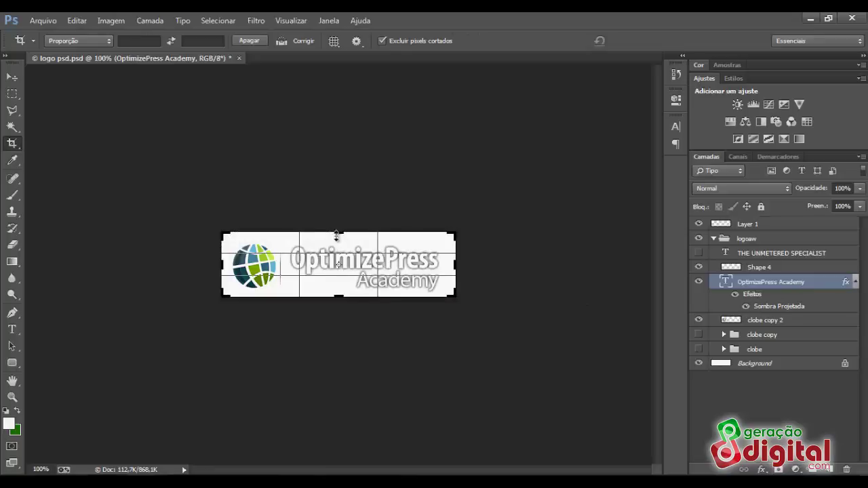
left_click_drag(335, 235, 337, 251)
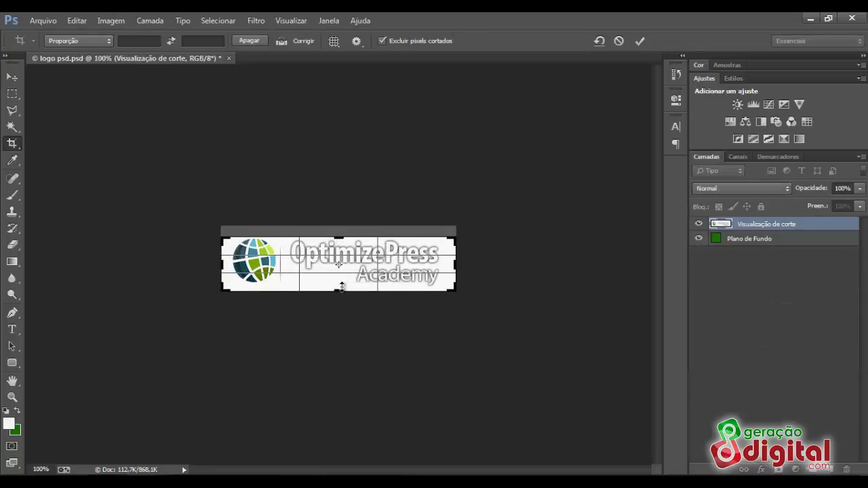
left_click_drag(339, 287, 339, 284)
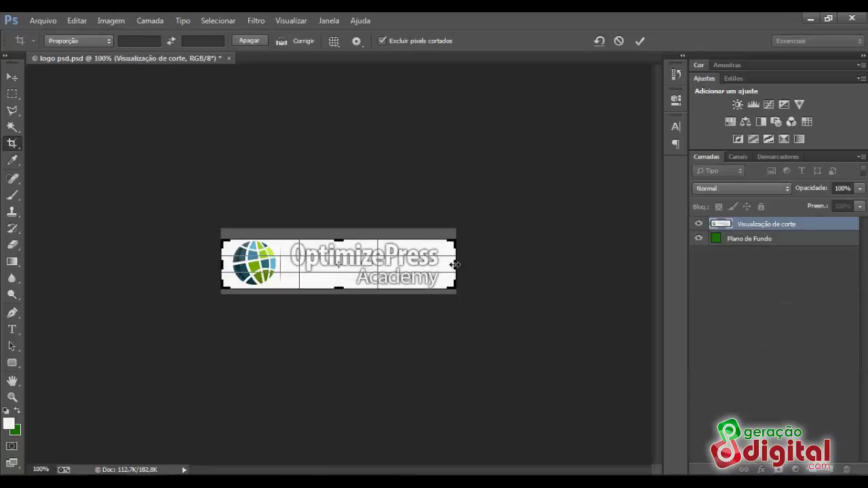
left_click_drag(455, 264, 444, 266)
left_click_drag(232, 267, 234, 267)
double_click(337, 257)
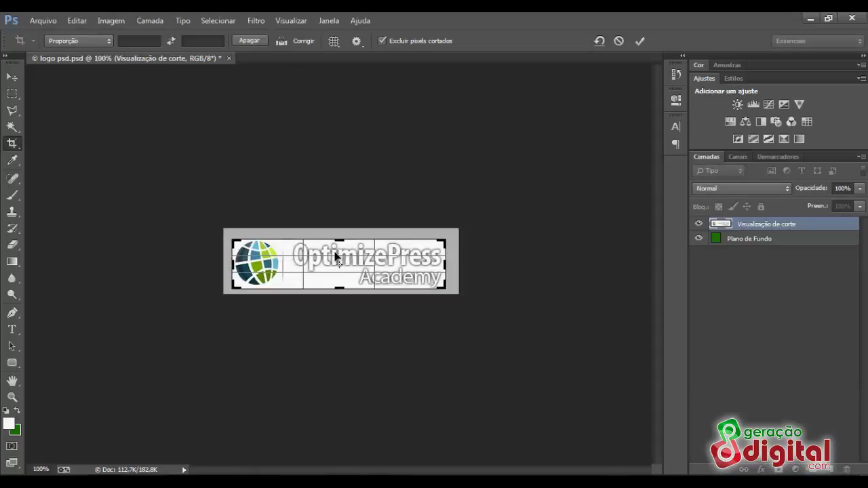
left_click(14, 78)
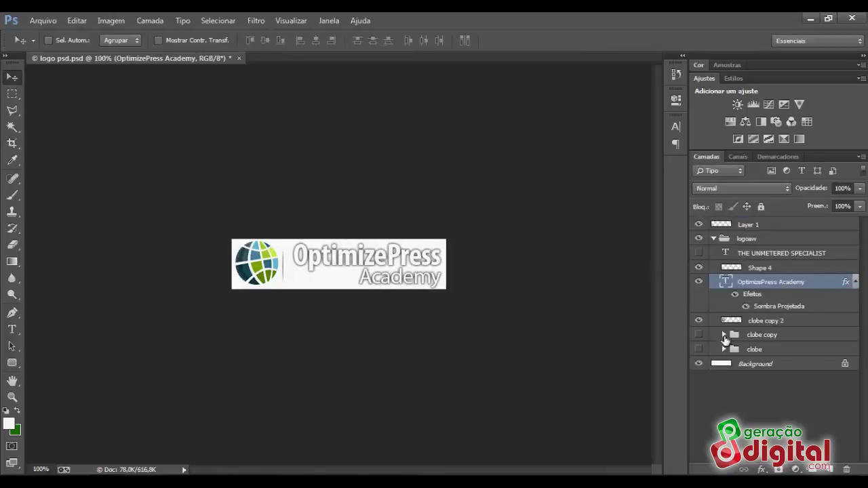
Compare the cropped logo with and without the white Background layer and leave that layer hidden
left_click(699, 365)
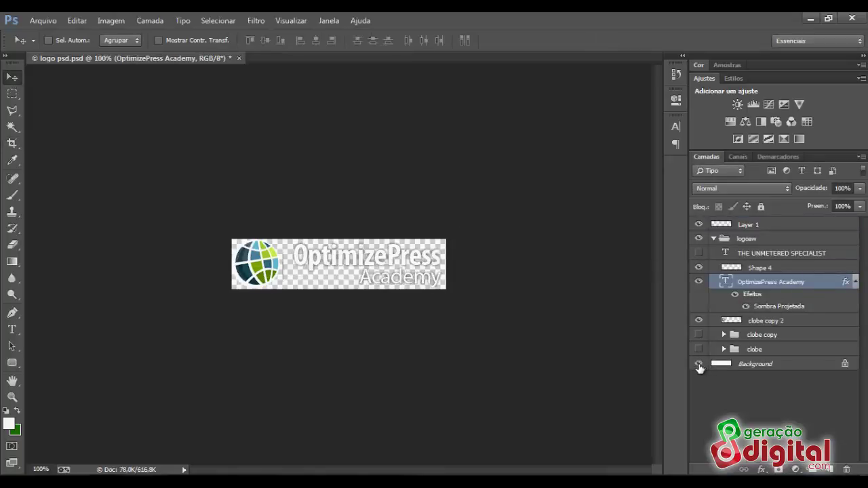
left_click(699, 364)
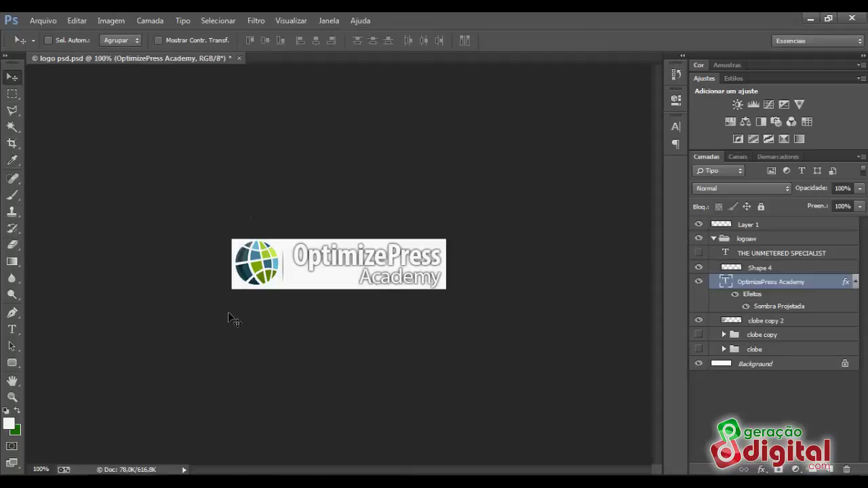
left_click(699, 364)
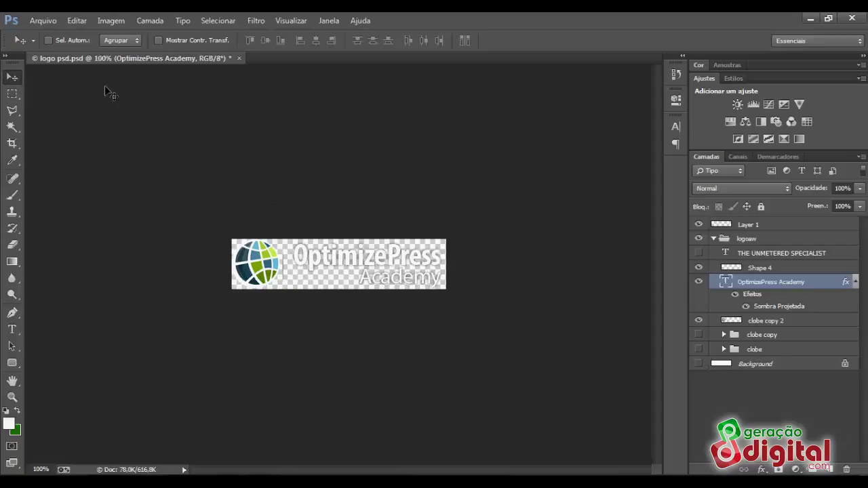
left_click(43, 21)
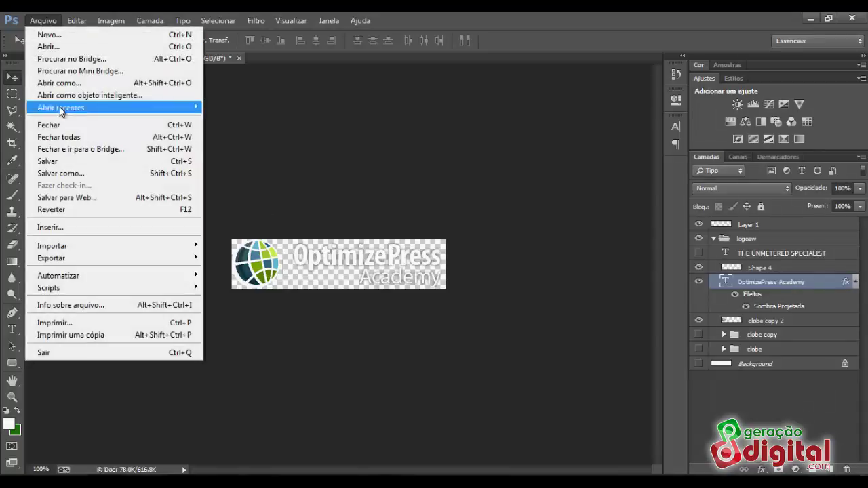
left_click(139, 198)
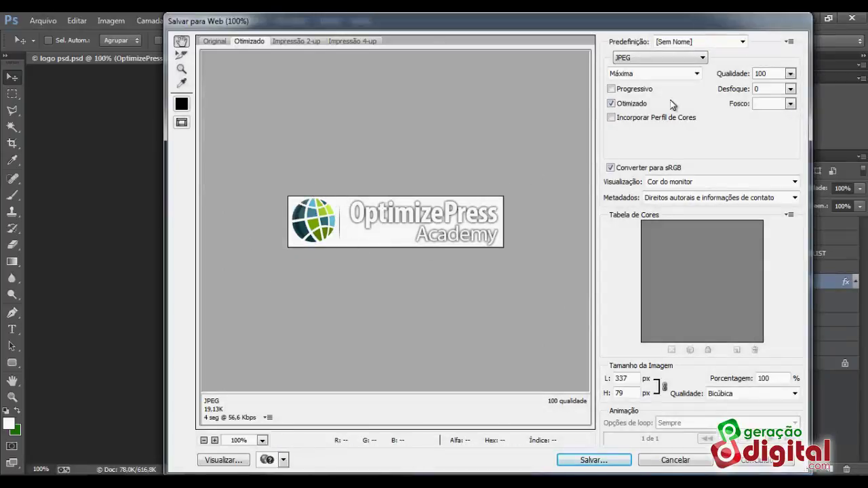
left_click(696, 59)
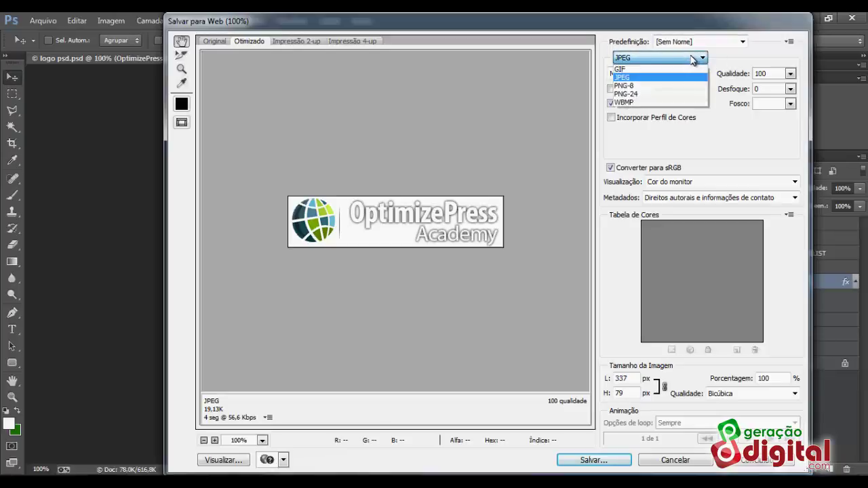
left_click(630, 95)
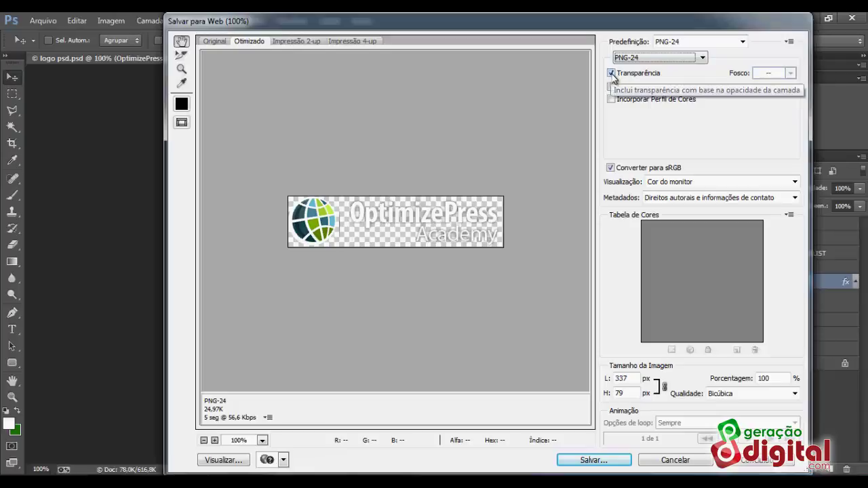
left_click(666, 461)
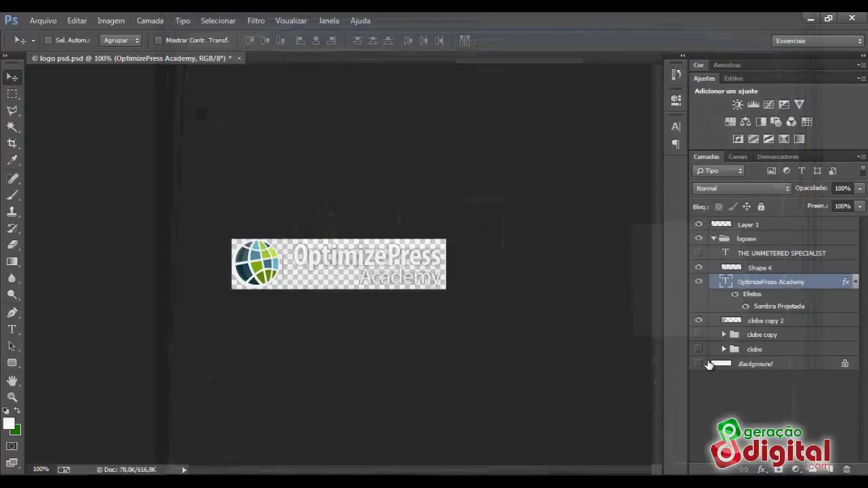
Toggle the Background, globe and OptimizePress Academy text layers to compare the logo's parts, leaving only the Background of these hidden
left_click(700, 365)
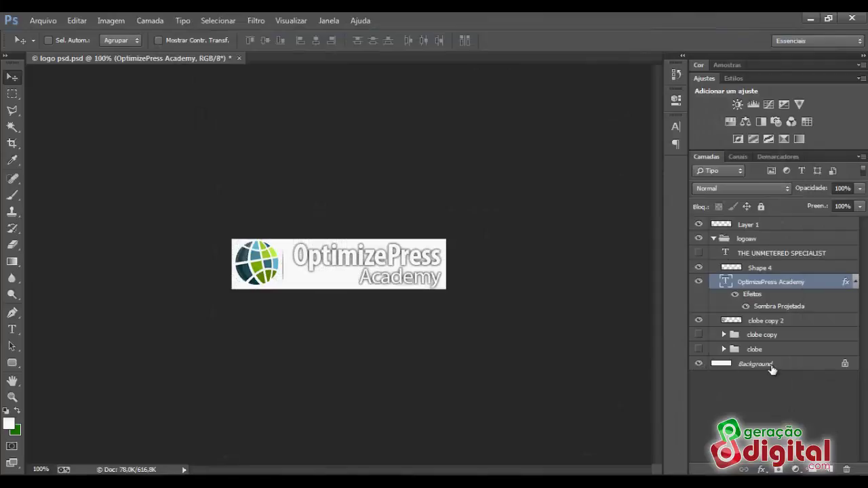
left_click(699, 365)
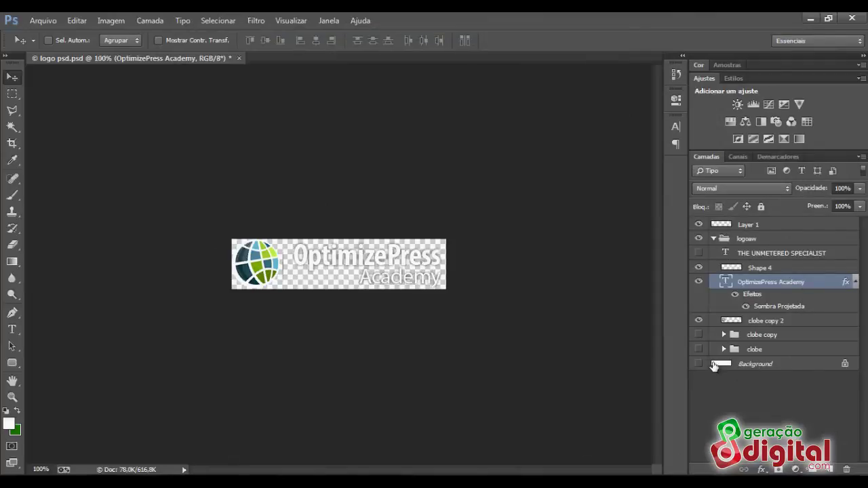
left_click(697, 365)
left_click(700, 365)
left_click(699, 365)
left_click(696, 369)
left_click(699, 321)
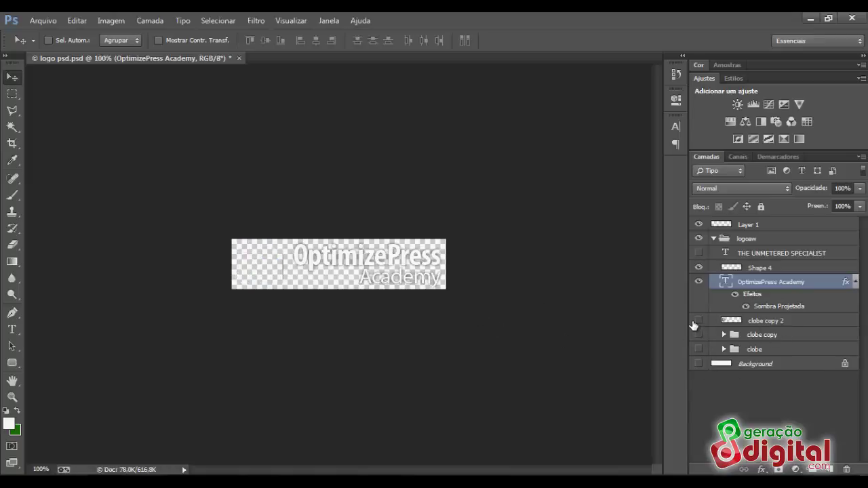
left_click(699, 320)
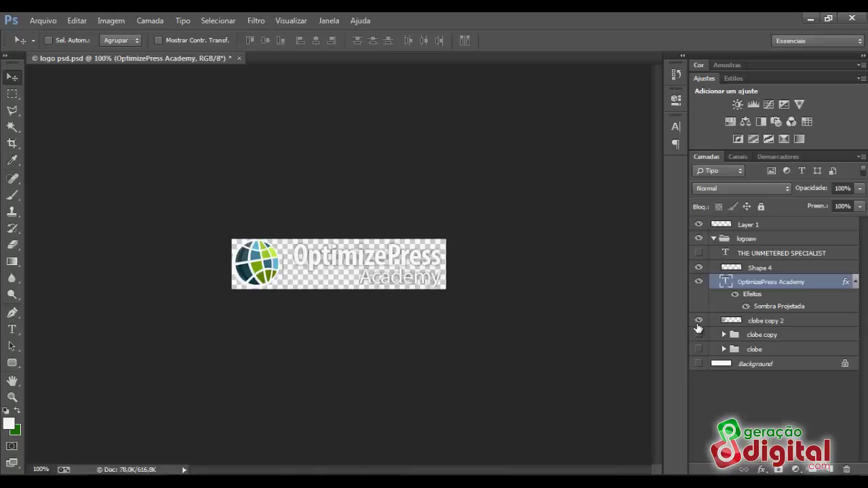
left_click(699, 282)
left_click(699, 283)
left_click(698, 365)
left_click(698, 365)
left_click(699, 365)
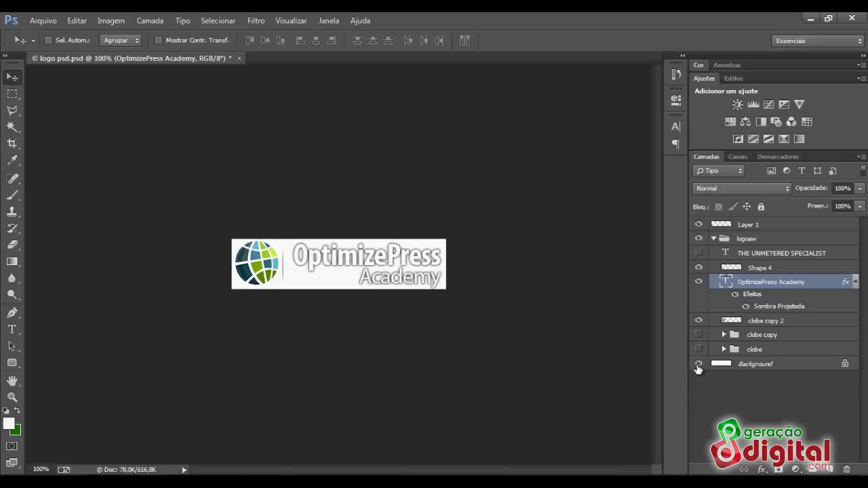
left_click(699, 365)
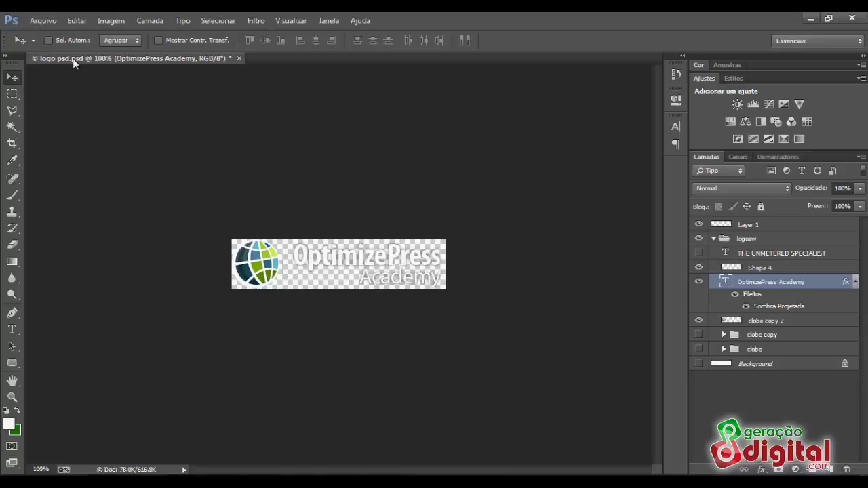
Start a Save for Web export of the transparent logo and set its format to PNG-24
left_click(49, 17)
left_click(105, 199)
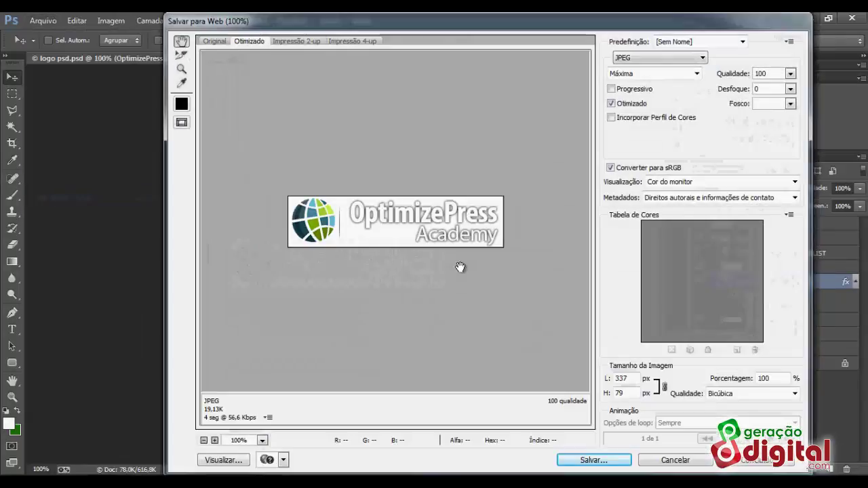
left_click(675, 59)
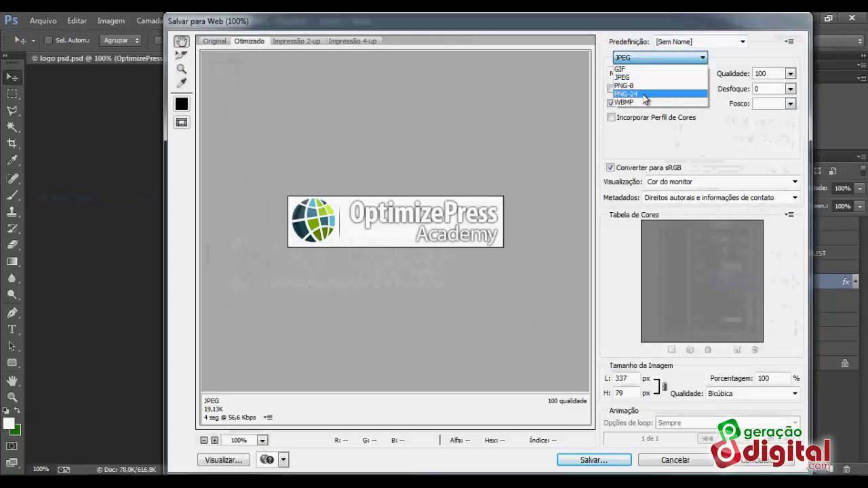
left_click(647, 95)
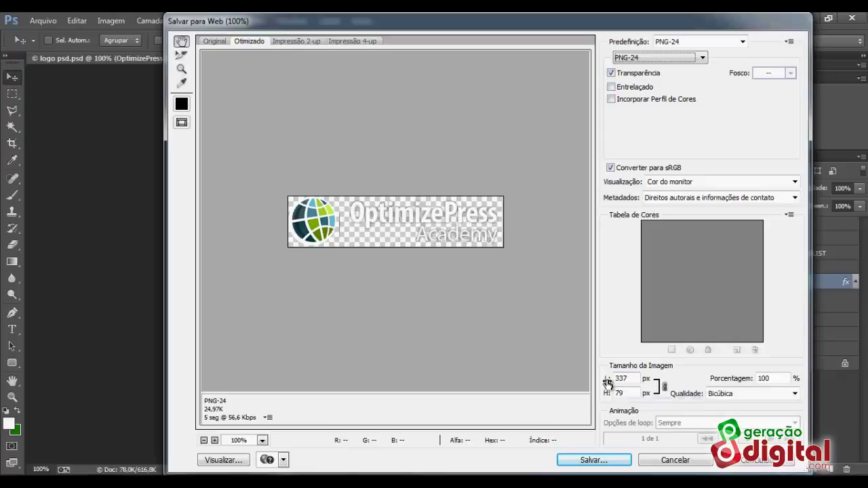
Recheck the recommended logo size in the blog settings and try an export height of 50 px
mouse_move(193, 472)
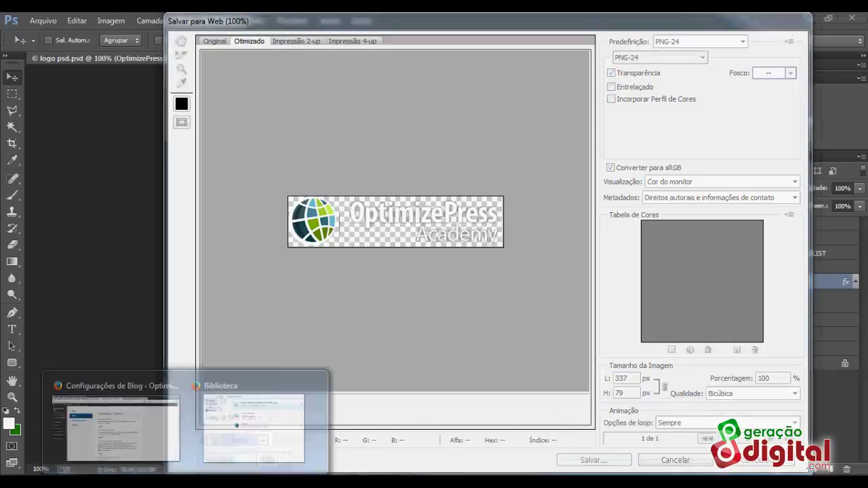
left_click(158, 433)
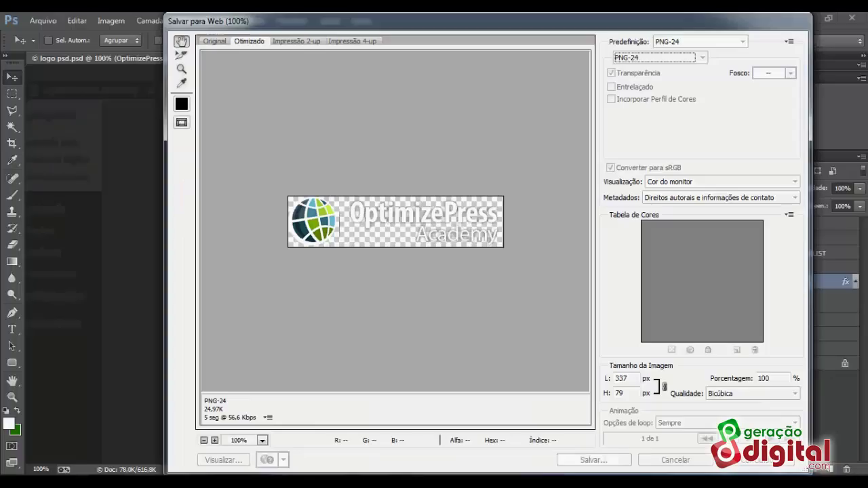
double_click(625, 390)
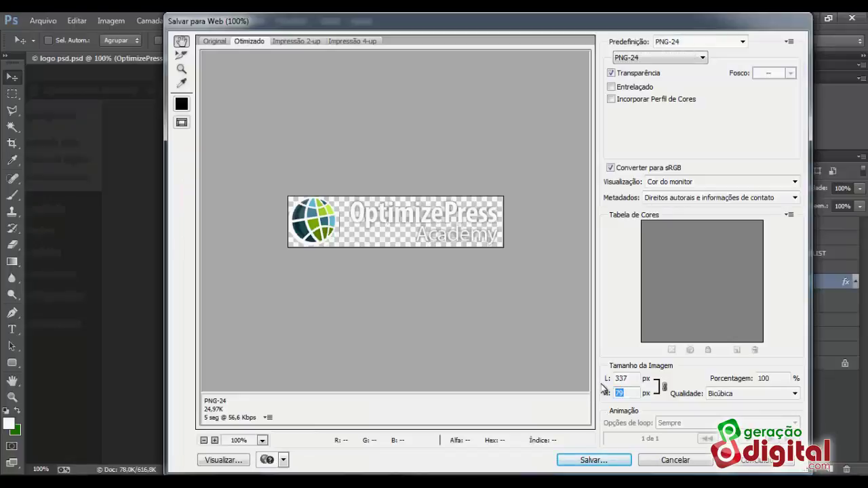
type("50")
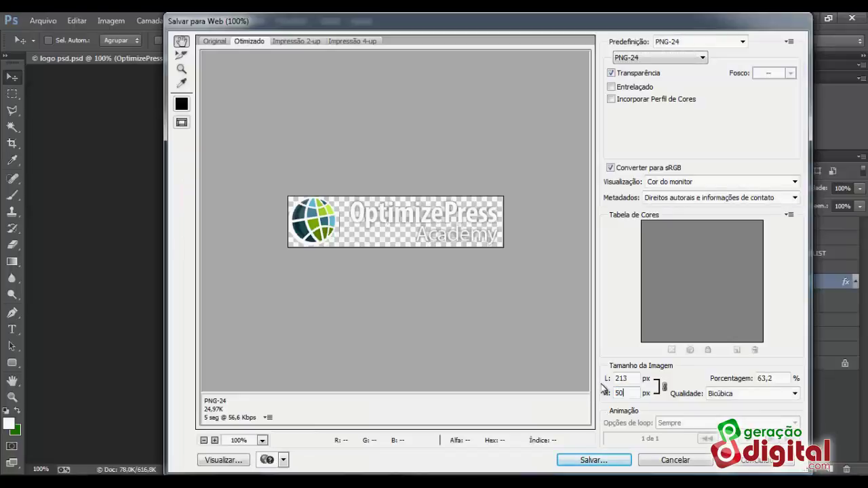
Set the export image width to 250 px with the proportions kept linked
left_click(634, 380)
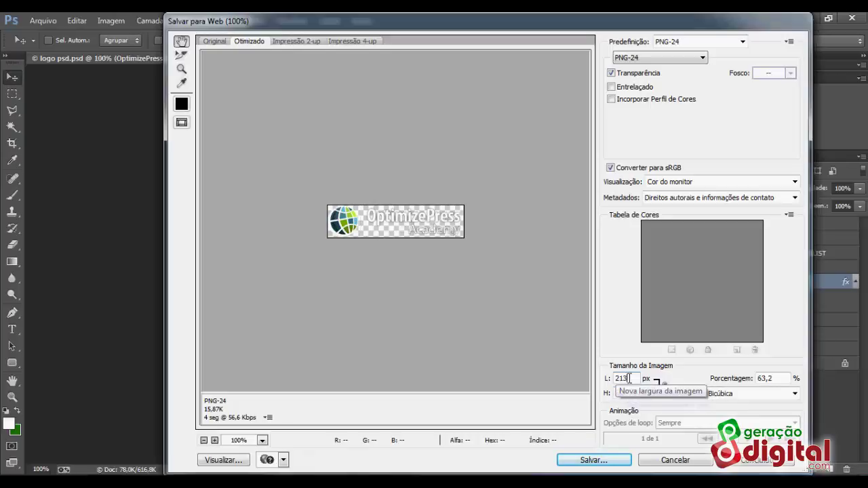
left_click_drag(629, 379, 597, 376)
type("250")
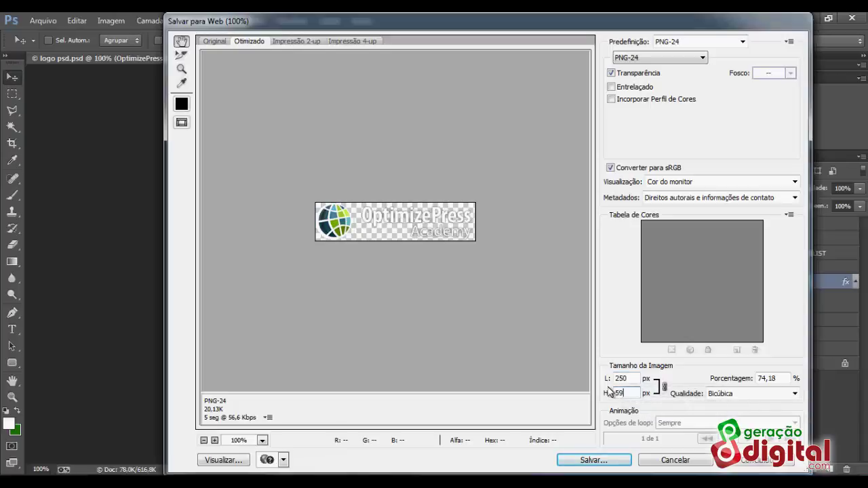
left_click_drag(629, 392, 595, 394)
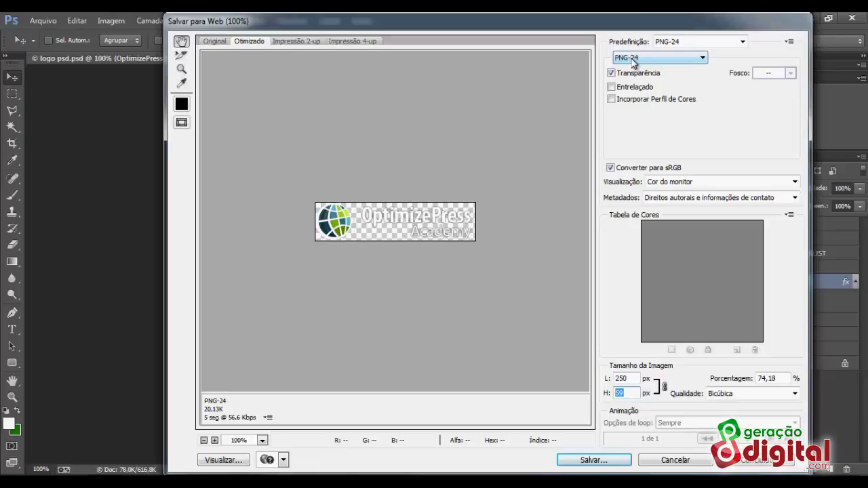
Save the optimized image as logo-op in the Modulo 4 folder on the desktop
left_click(589, 461)
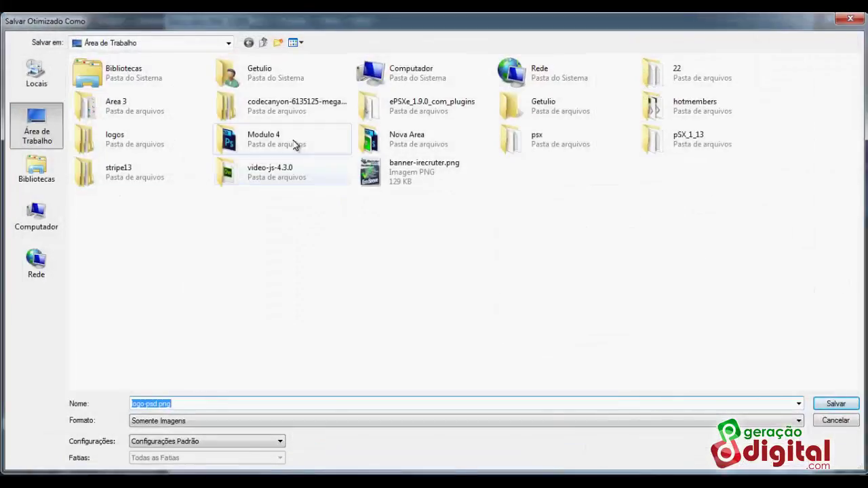
double_click(294, 146)
double_click(192, 403)
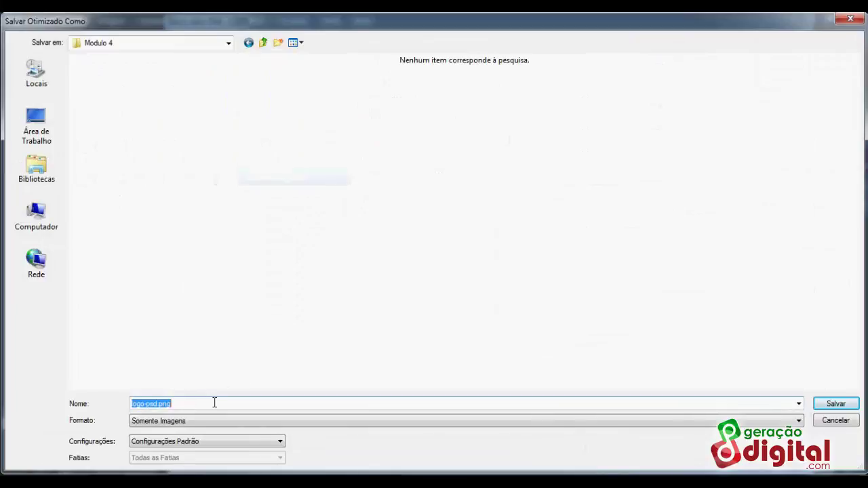
type("logo")
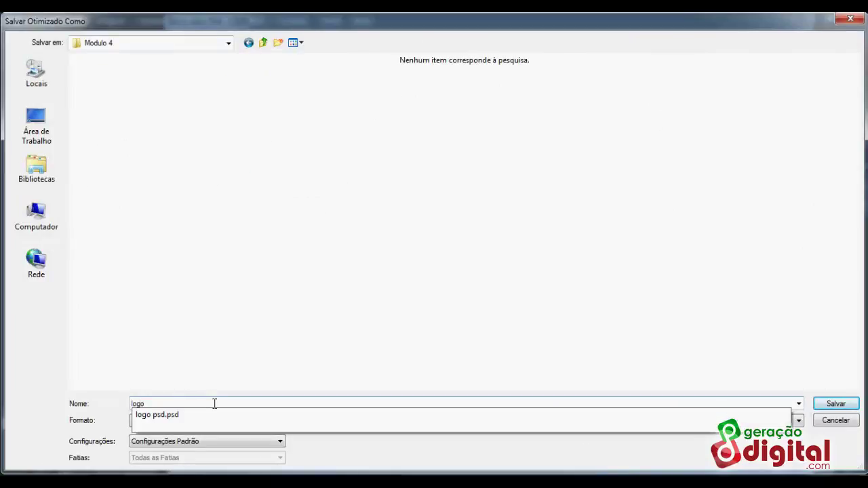
type("-op")
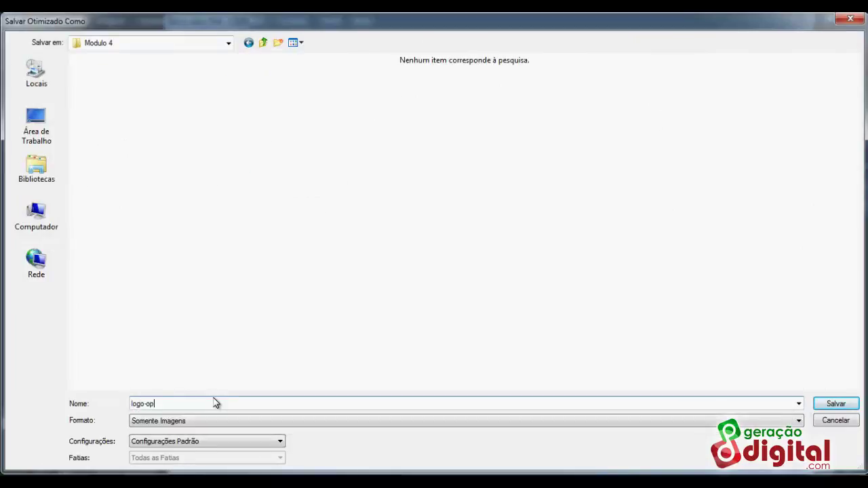
left_click(836, 404)
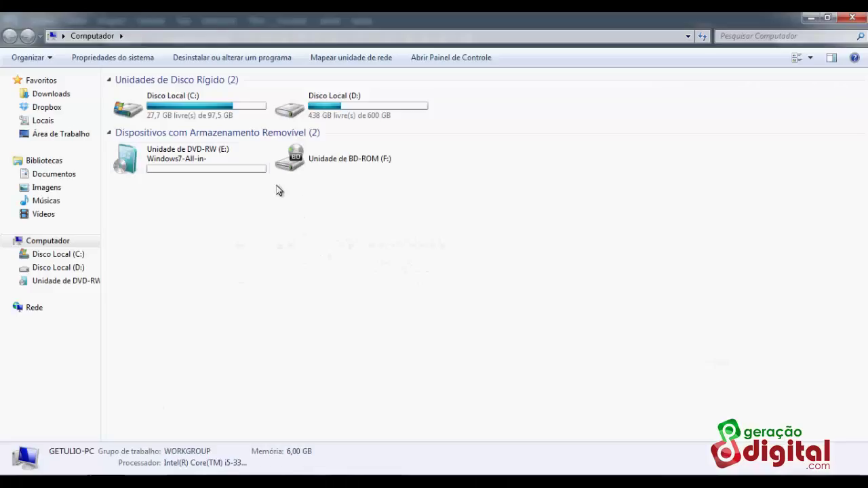
Open the desktop's Modulo 4 folder in the file explorer and check the dimensions of logo-op.png
left_click(41, 136)
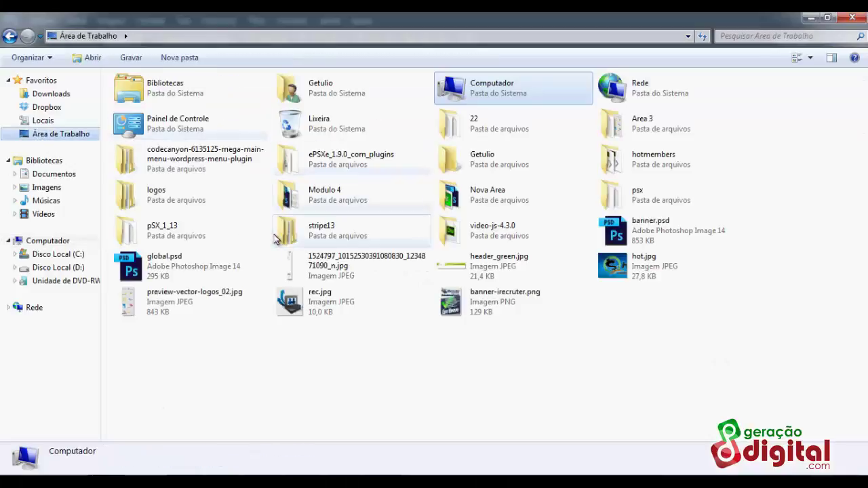
double_click(331, 194)
left_click(217, 129)
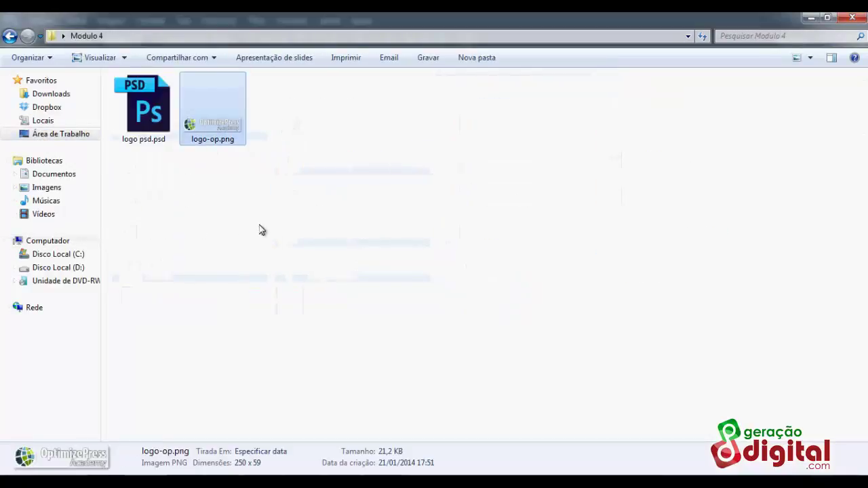
left_click_drag(262, 193, 213, 103)
left_click_drag(228, 227, 211, 133)
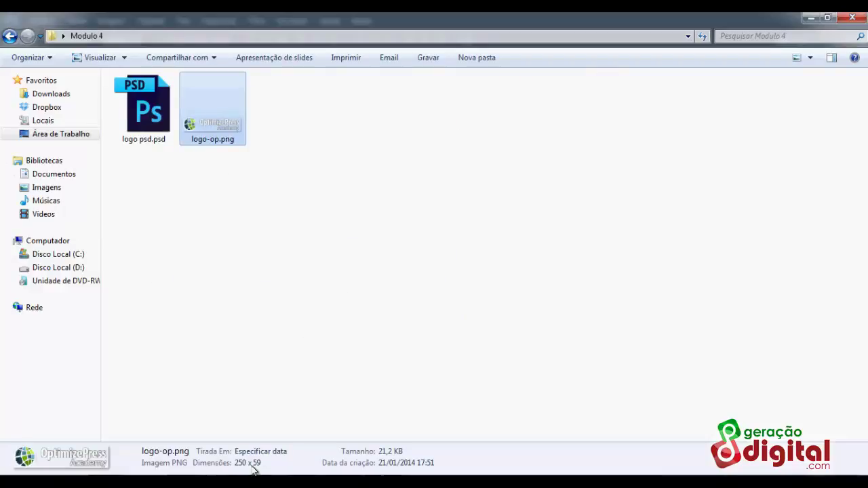
left_click(330, 279)
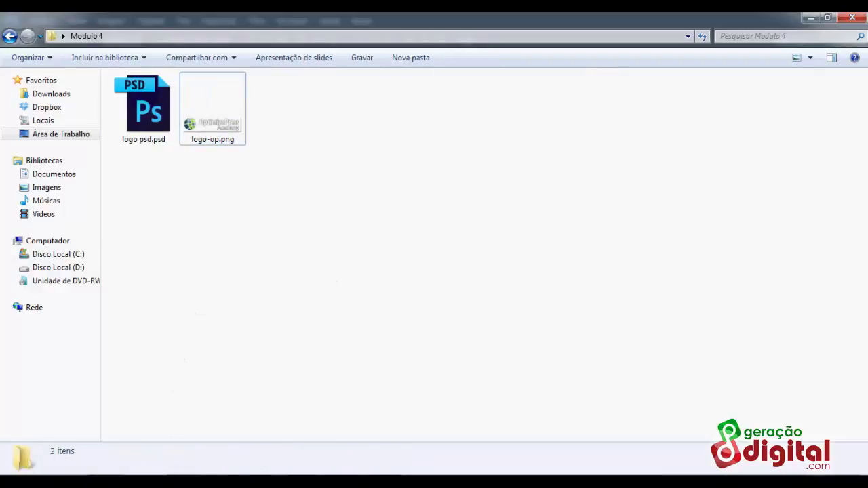
Switch to Firefox, reload the OptimizePress blog settings and expand the blog header configuration under Marca
left_click(151, 451)
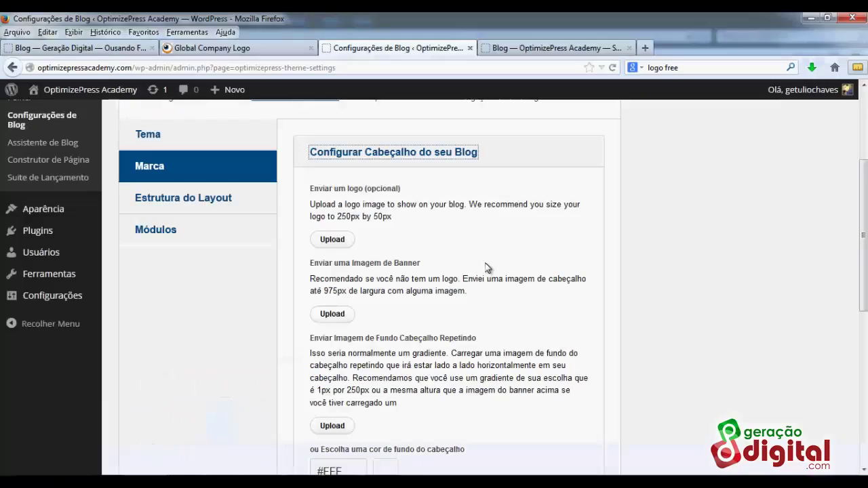
scroll(47, 197, "up", 2)
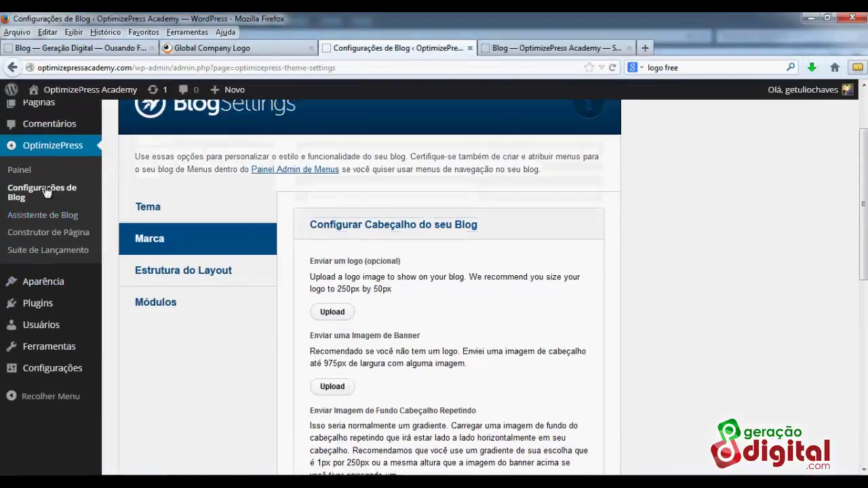
left_click(45, 192)
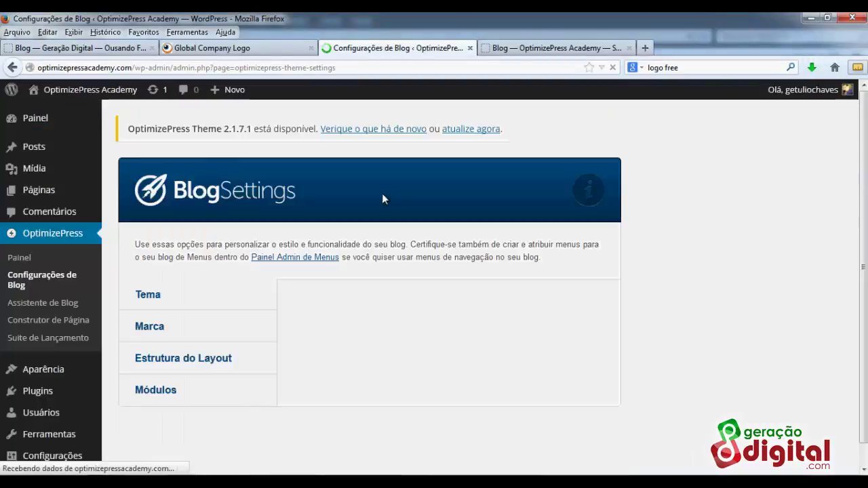
left_click(197, 329)
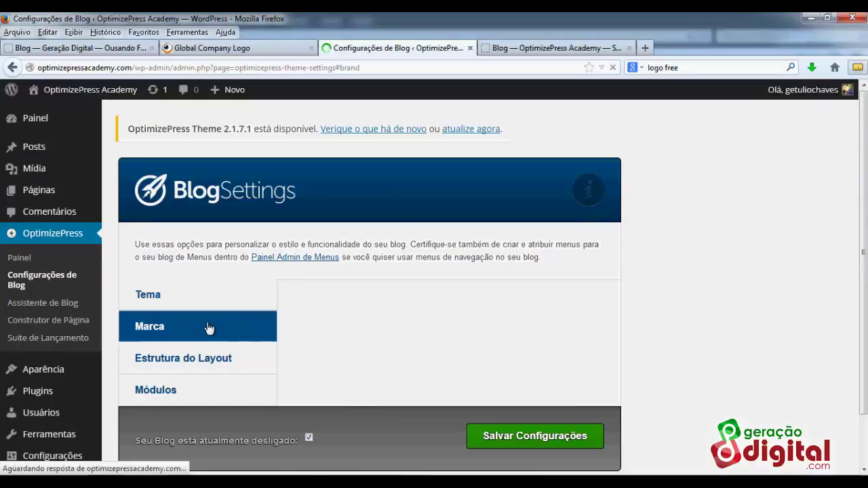
left_click(380, 316)
scroll(446, 260, "down", 4)
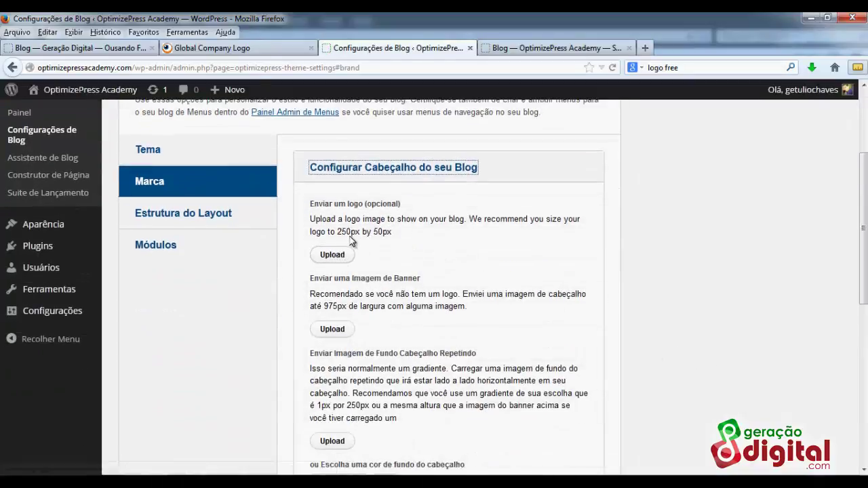
Upload logo-op.png from the desktop's Modulo 4 folder as the blog logo and insert it at full size
left_click(337, 257)
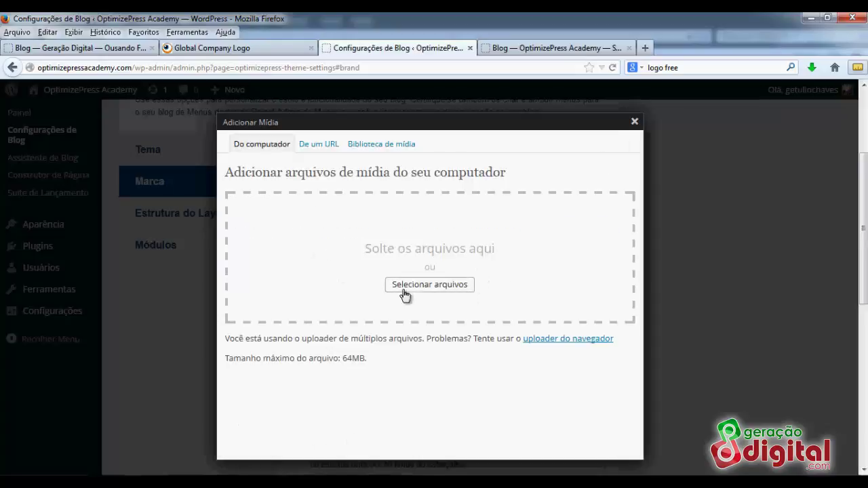
left_click(474, 286)
left_click(68, 139)
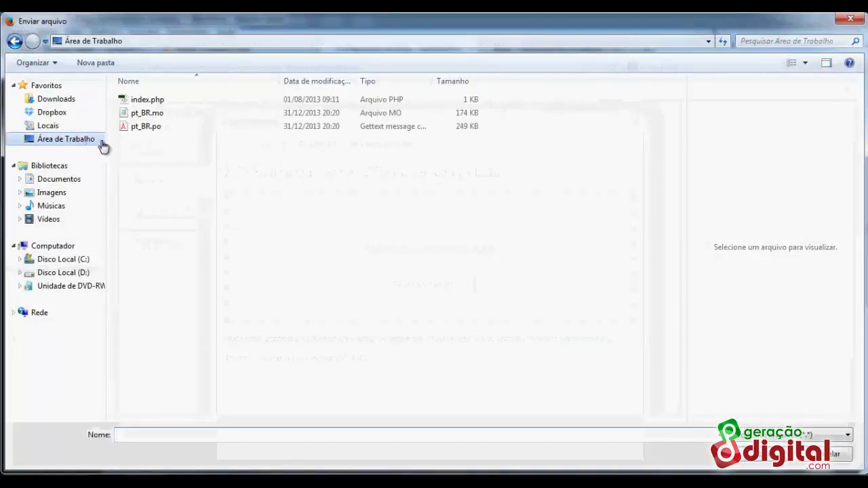
left_click(400, 384)
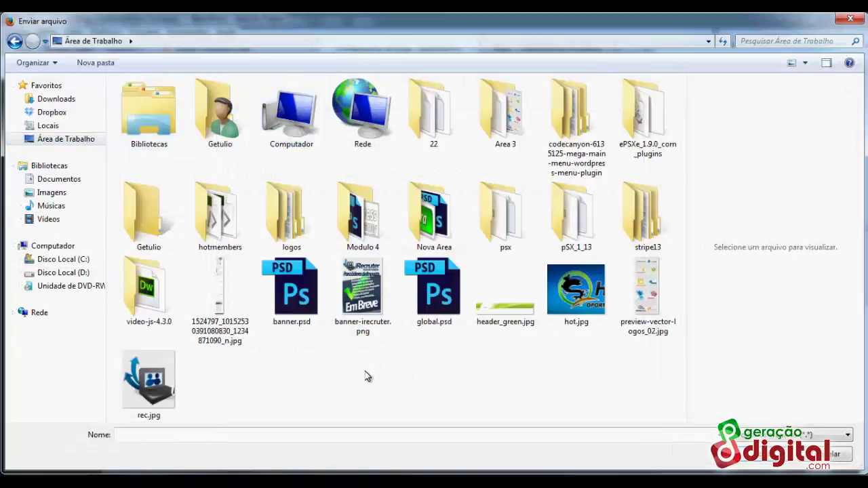
left_click(361, 226)
double_click(358, 207)
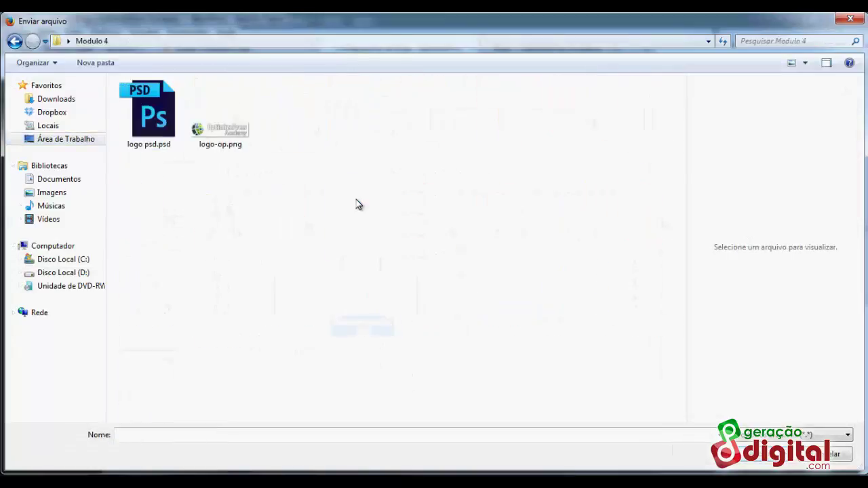
double_click(233, 129)
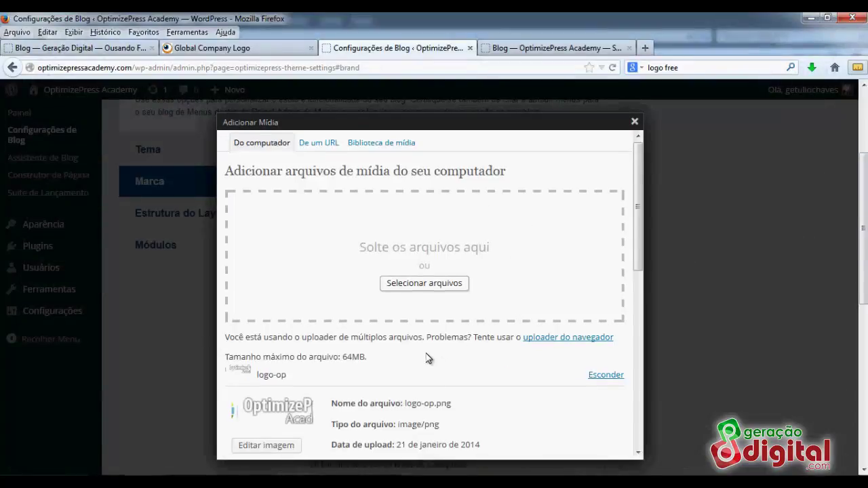
scroll(428, 358, "down", 10)
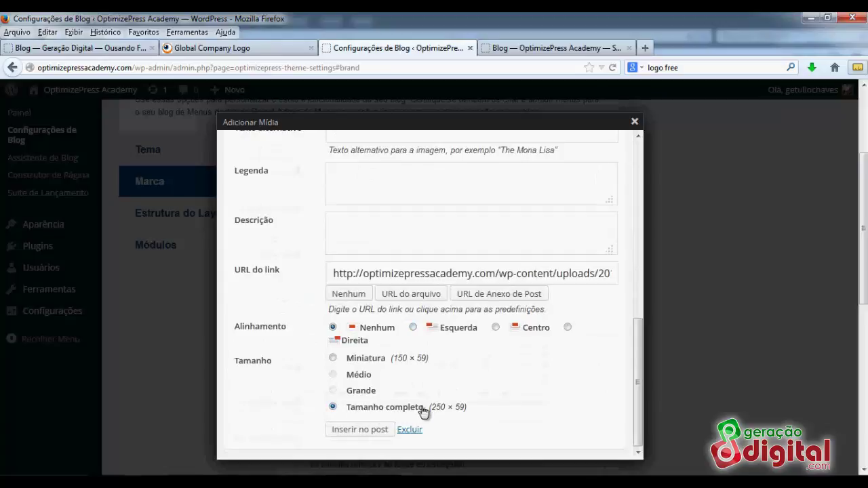
left_click(358, 430)
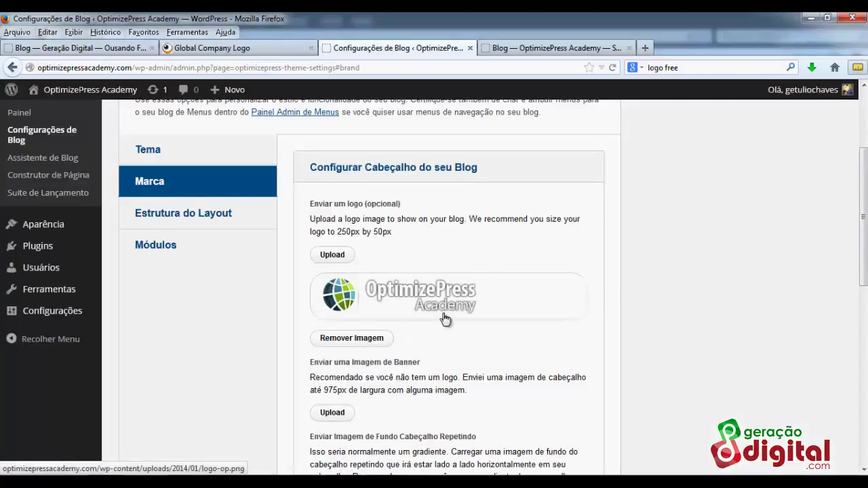
Save the blog settings and reload the OptimizePress Academy blog page to check the header logo
scroll(445, 319, "down", 10)
scroll(432, 315, "up", 1)
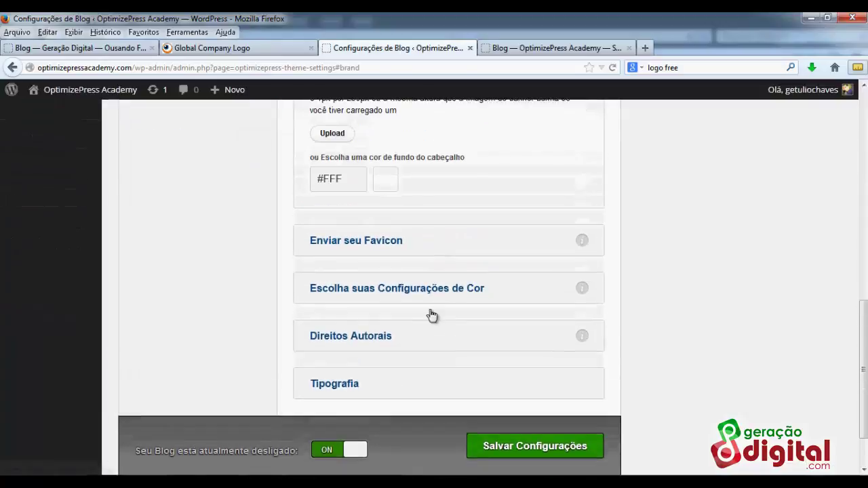
scroll(541, 441, "down", 2)
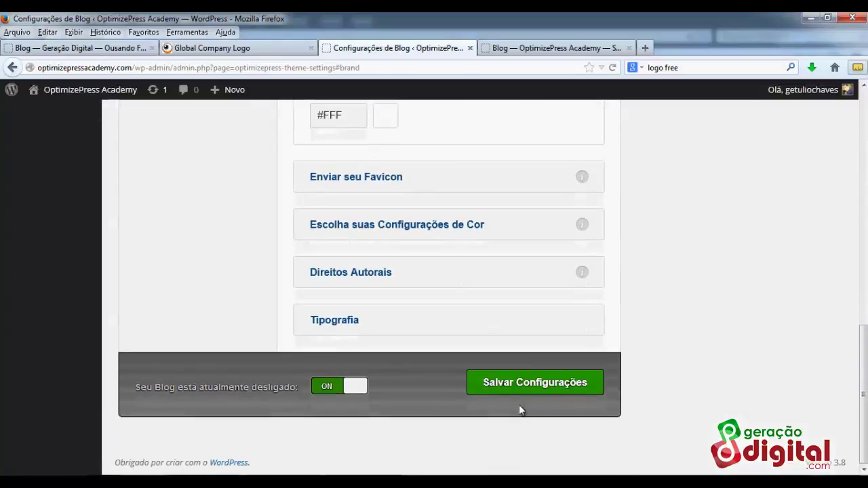
left_click(518, 390)
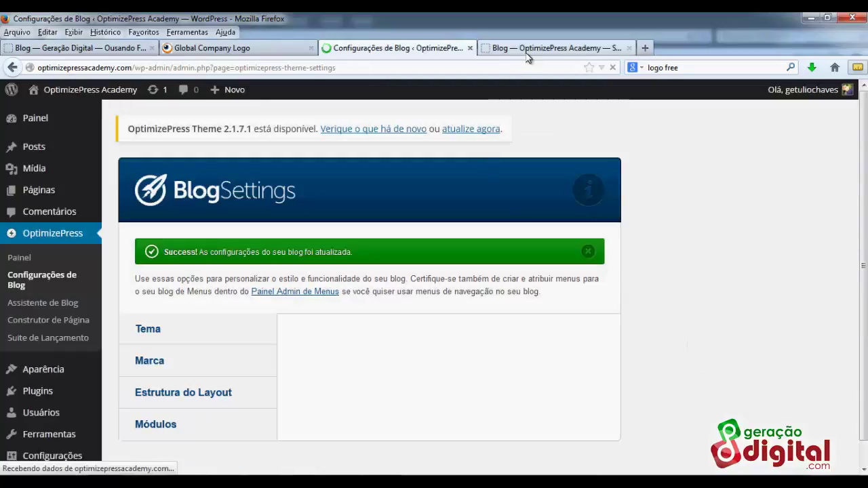
left_click(528, 49)
left_click(612, 68)
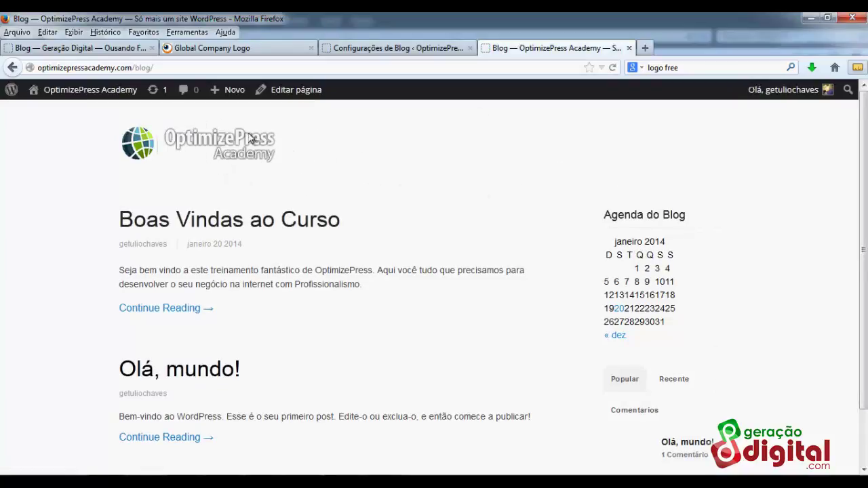
In the blog settings' Marca section, set the header background colour to green #1a8600
left_click(358, 53)
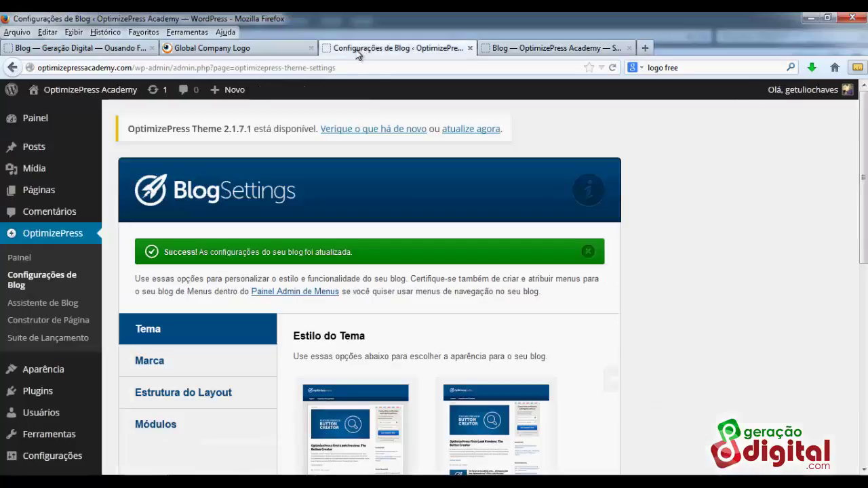
scroll(322, 272, "down", 2)
left_click(148, 217)
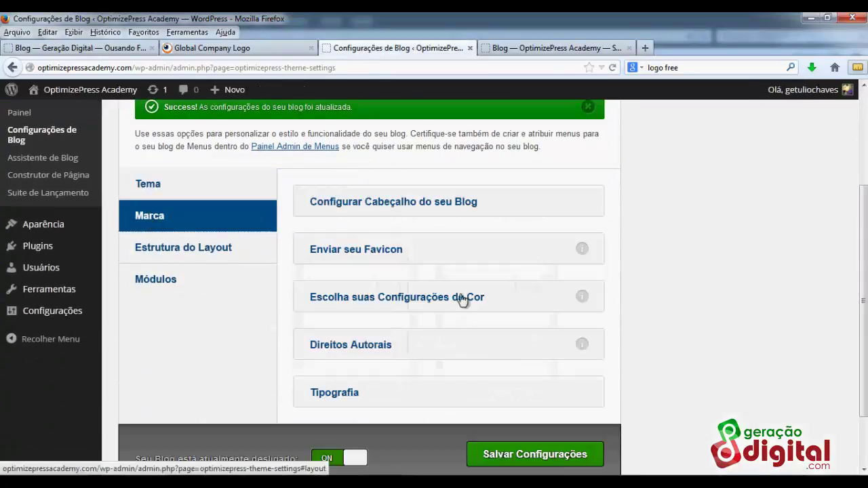
scroll(462, 300, "down", 2)
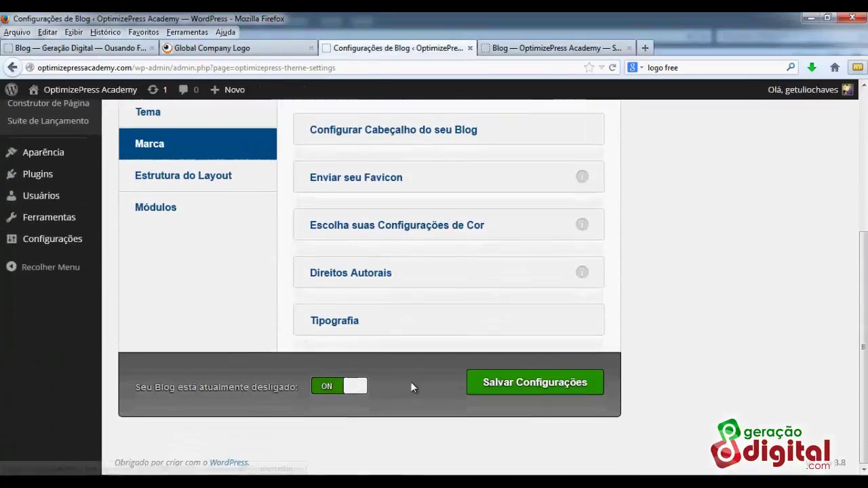
left_click(383, 133)
scroll(396, 361, "down", 4)
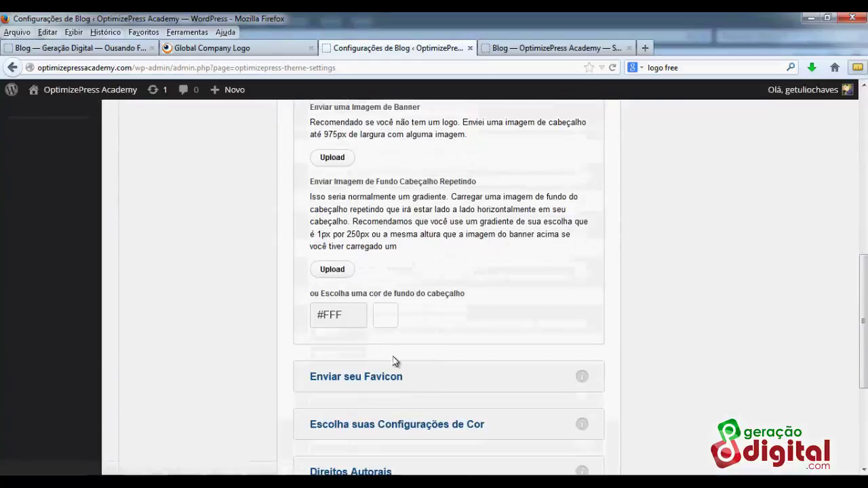
left_click(350, 317)
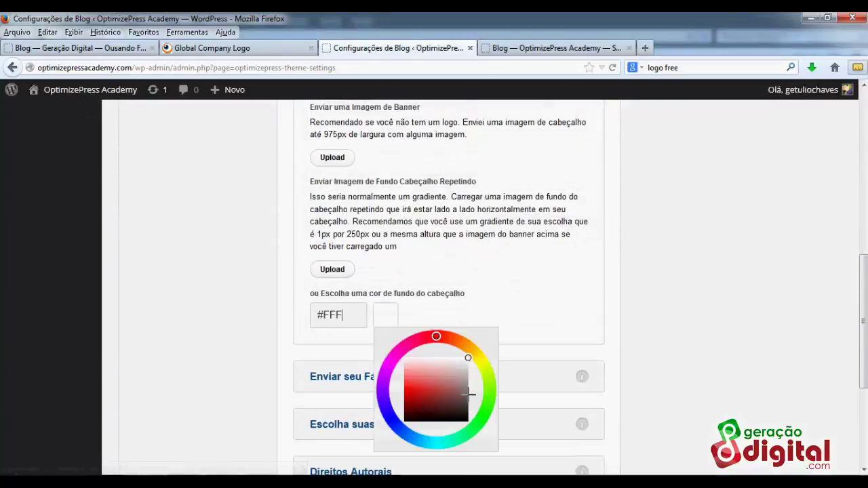
left_click(487, 407)
mouse_move(445, 401)
left_mouse_down()
mouse_move(386, 394)
mouse_move(406, 409)
left_mouse_up()
left_click(486, 278)
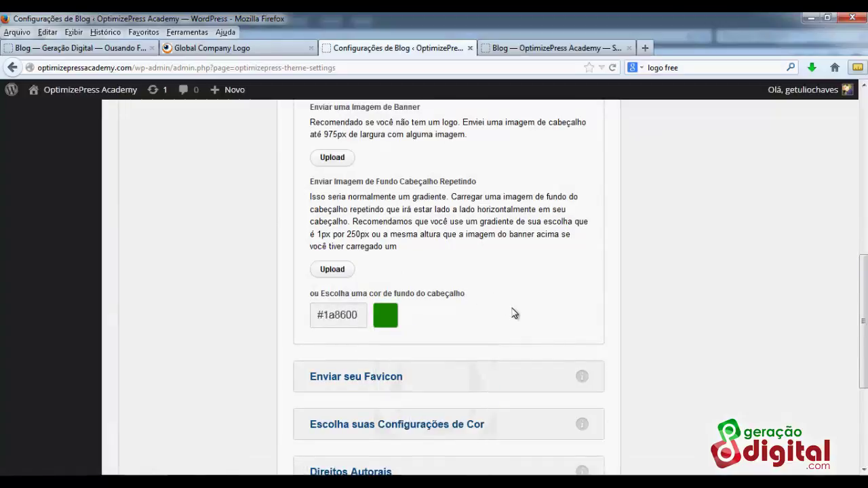
Save the blog settings and reload the OptimizePress Academy blog page to check the header colour
scroll(513, 319, "down", 5)
left_click(529, 385)
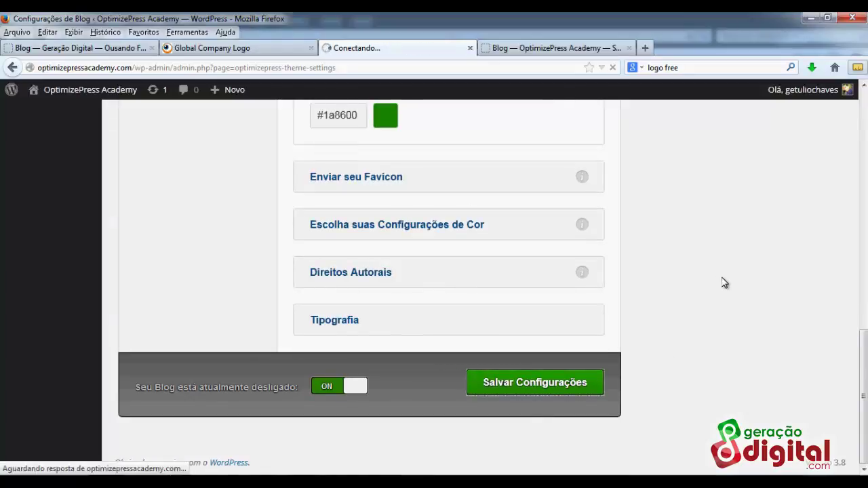
left_click(531, 49)
left_click(612, 67)
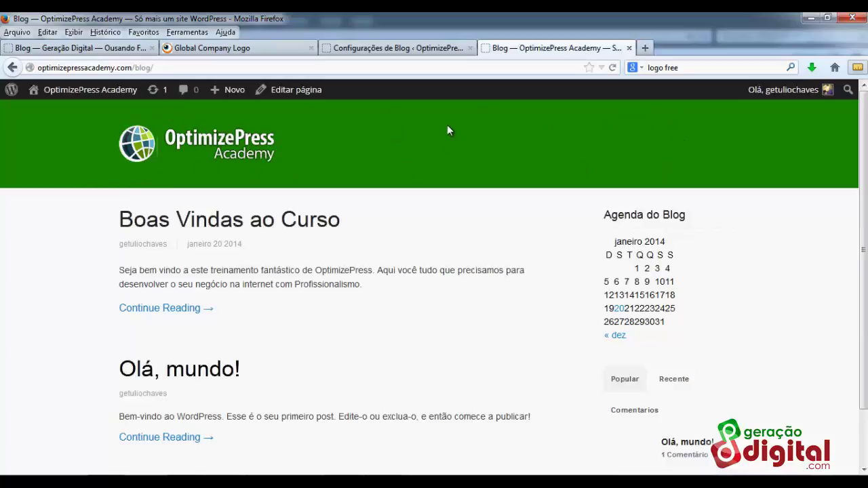
Return to the blog settings and review the logo and banner image recommendations in the header configuration under Marca
left_click(383, 49)
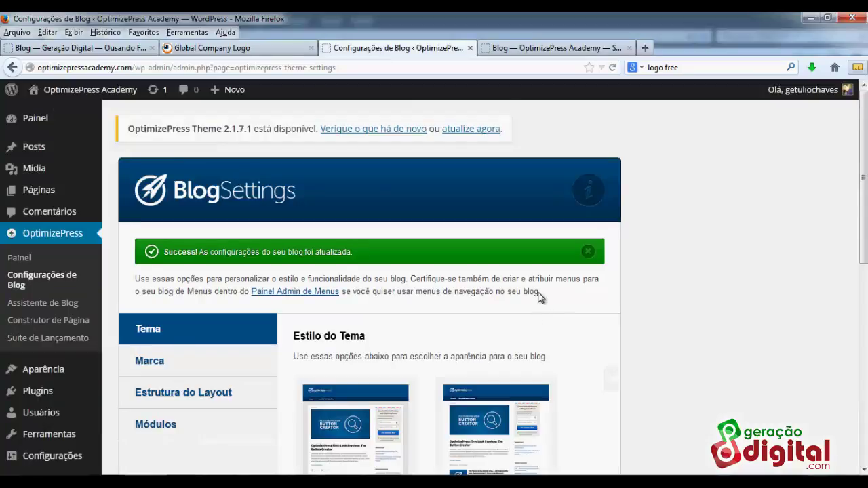
scroll(475, 271, "down", 4)
scroll(258, 203, "up", 1)
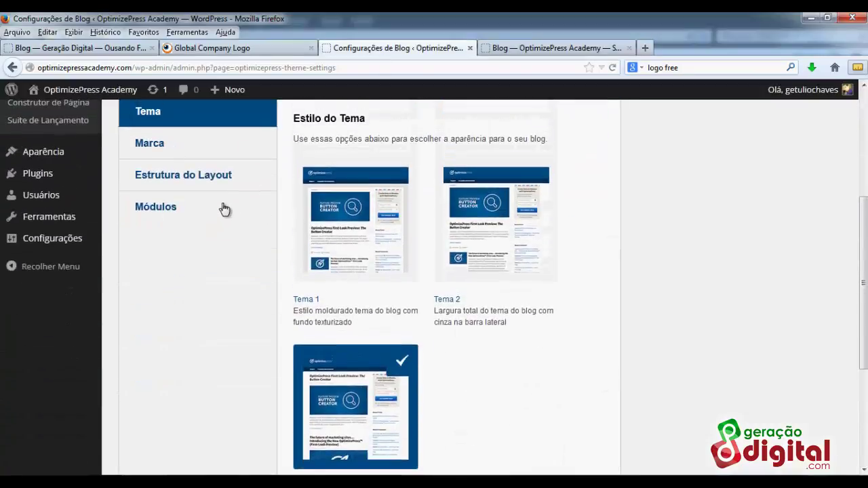
left_click(175, 145)
left_click(376, 143)
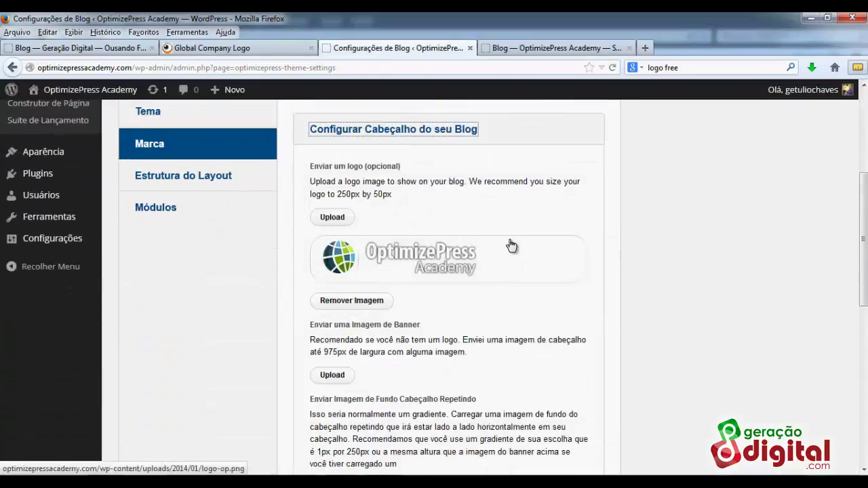
scroll(380, 360, "down", 2)
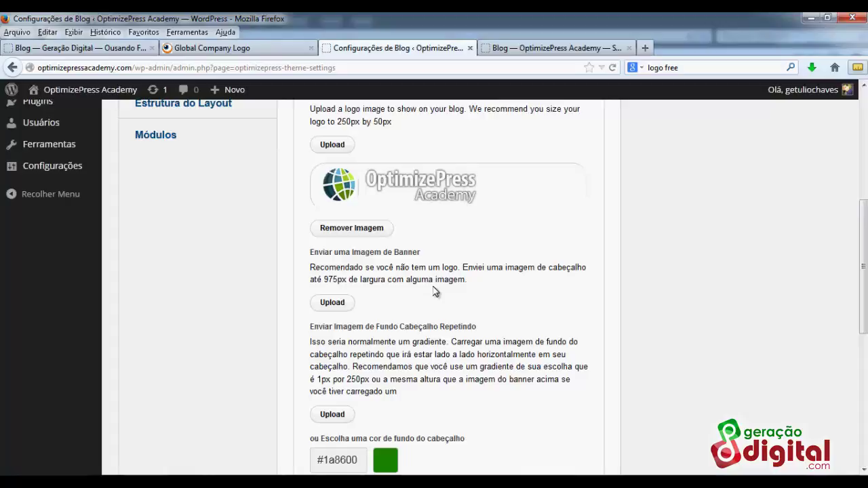
Measure the height of the green header band on the blog page with the MeasureIt ruler
left_click(554, 47)
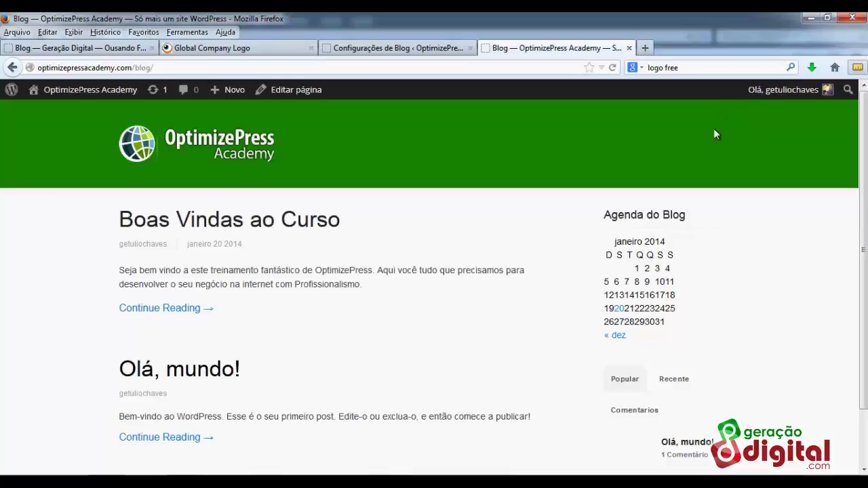
left_click(859, 67)
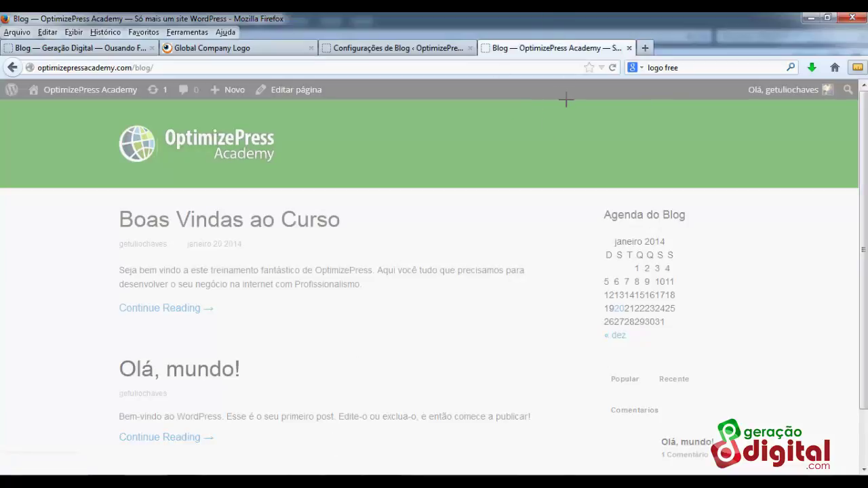
left_click_drag(566, 100, 588, 183)
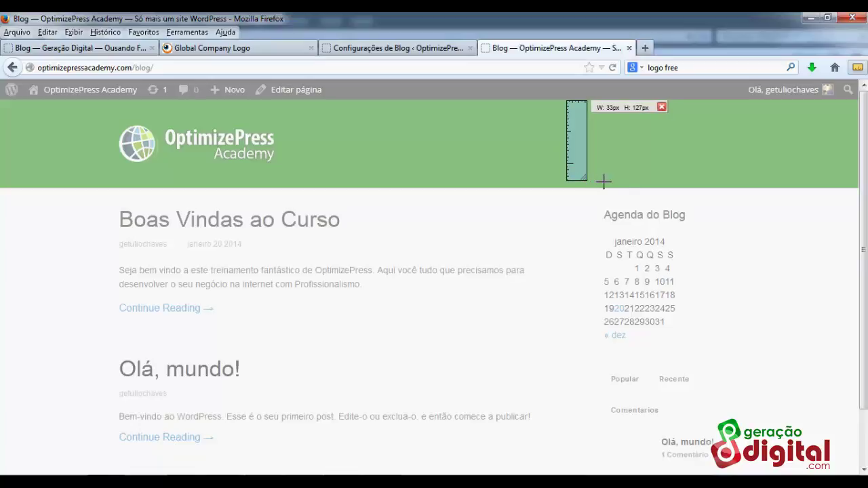
key("Escape")
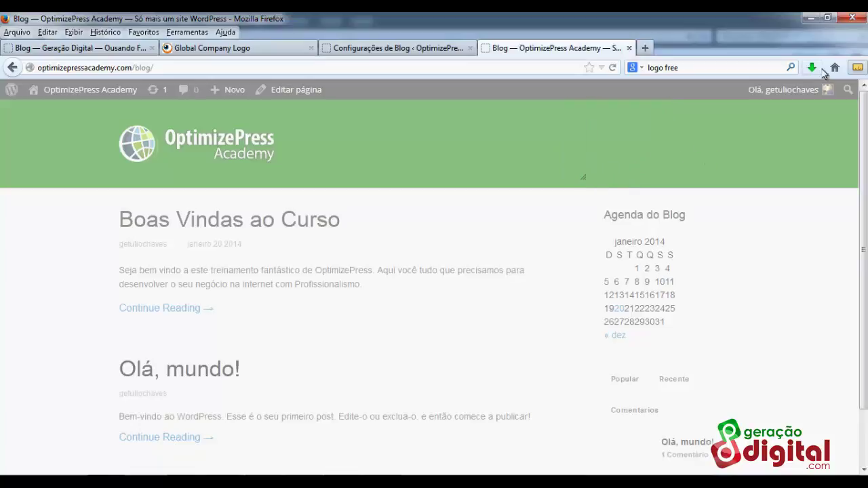
left_click(857, 67)
left_click(858, 67)
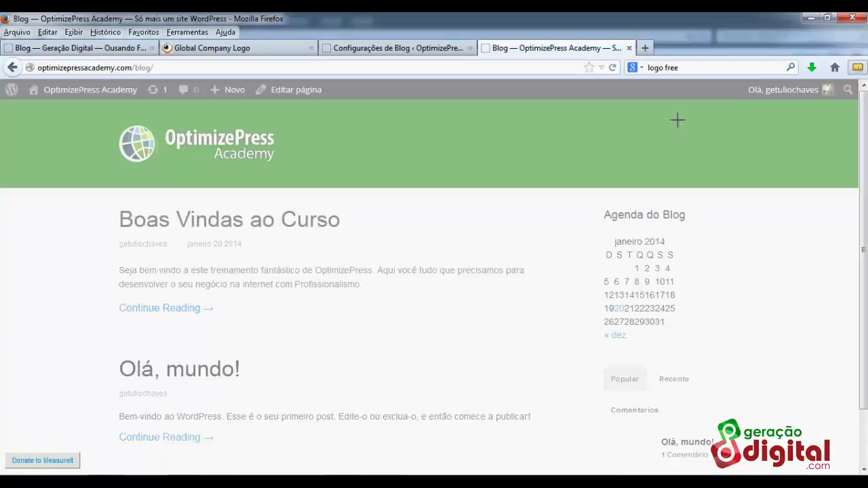
left_click_drag(607, 100, 626, 171)
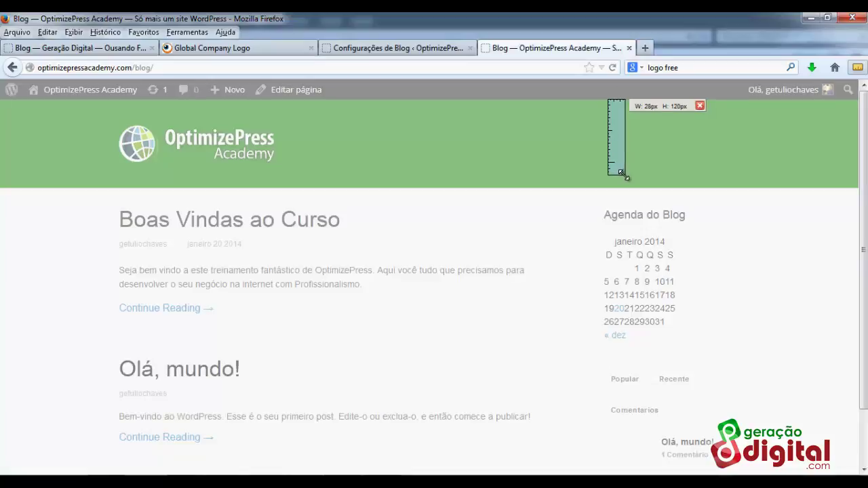
left_click_drag(627, 178, 626, 175)
Switch to Photoshop and open the new document settings, selecting the width for editing
key("alt+Tab")
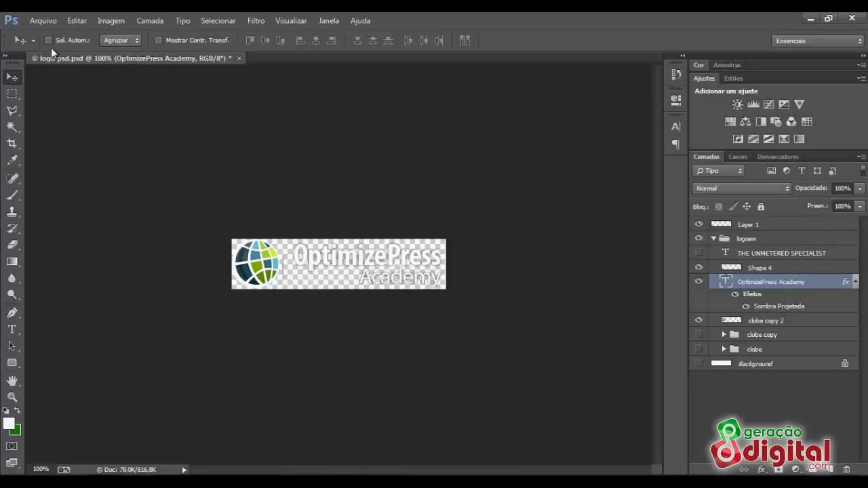
left_click(42, 21)
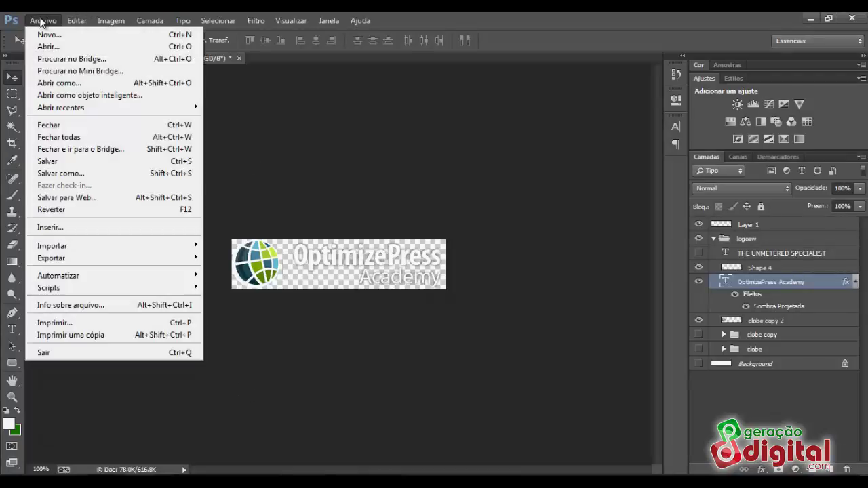
left_click(45, 32)
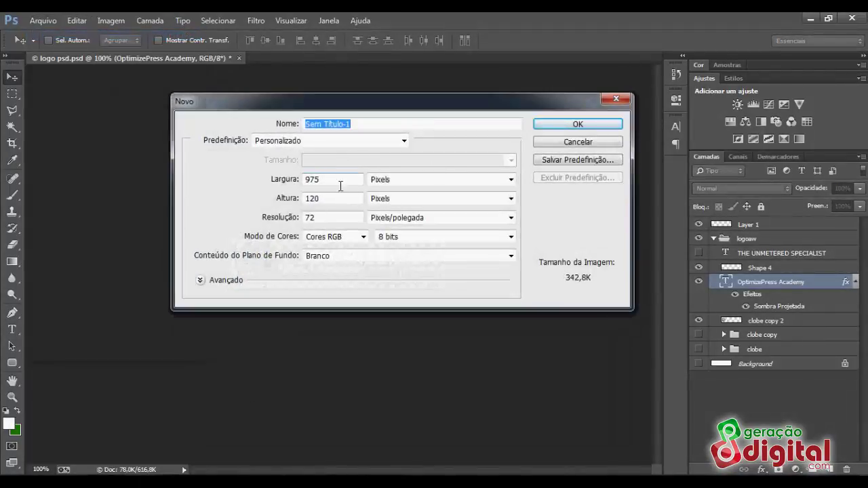
double_click(312, 180)
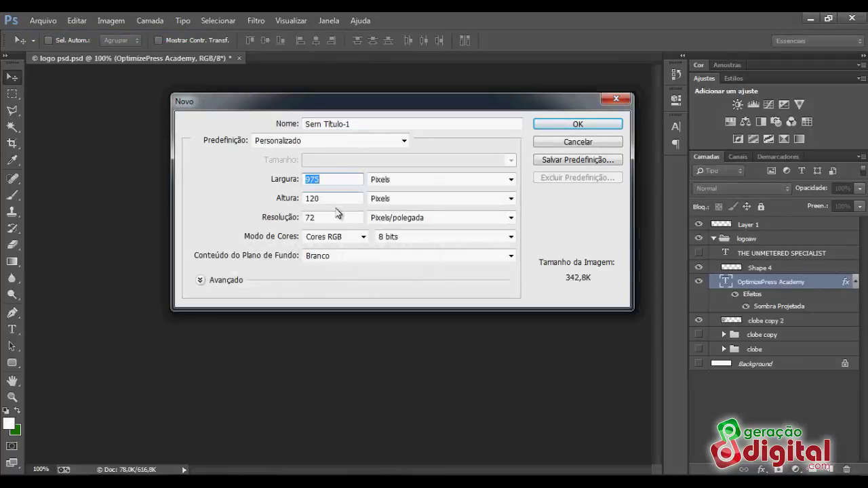
Switch to Firefox, remove the ruler measurement and check the recommended banner width in the blog header settings
left_click(186, 483)
left_click(116, 428)
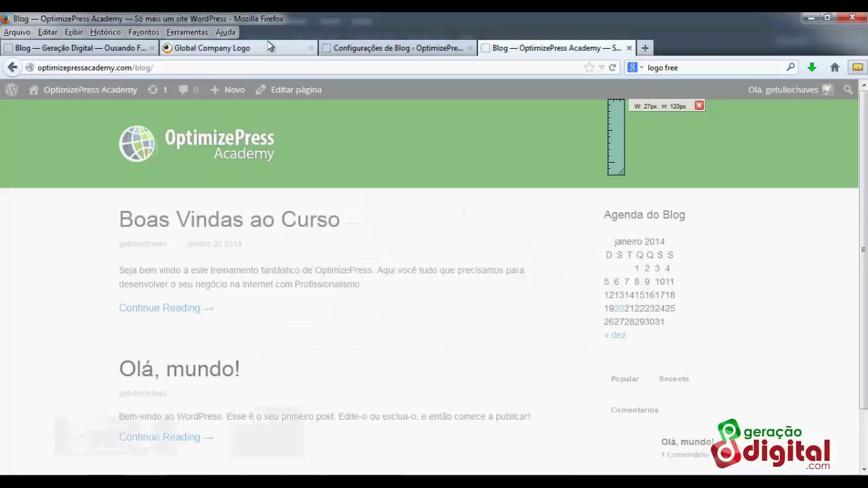
left_click(699, 106)
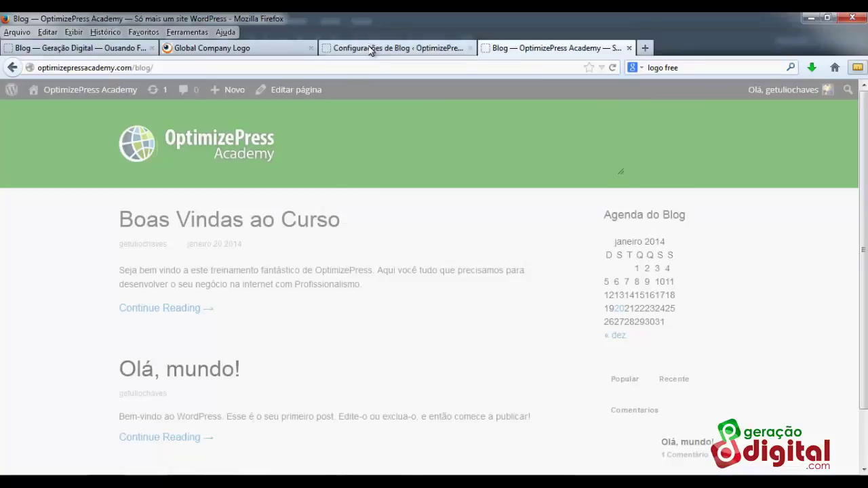
left_click(401, 49)
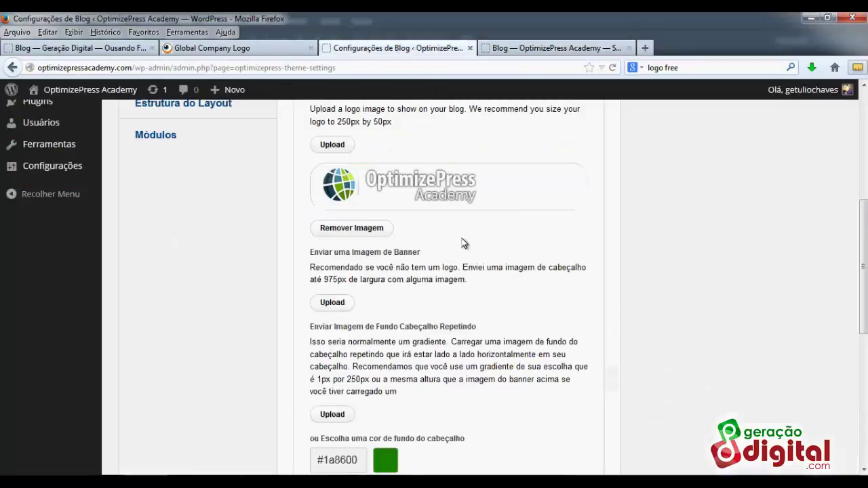
scroll(523, 291, "down", 2)
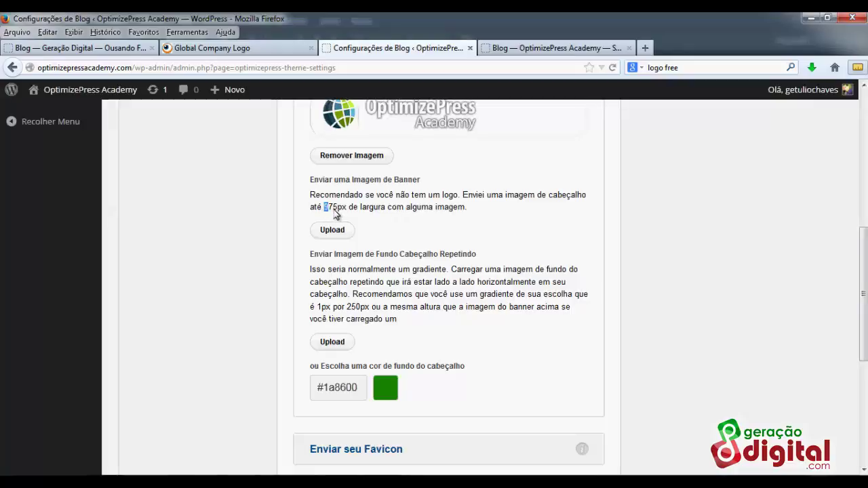
double_click(334, 207)
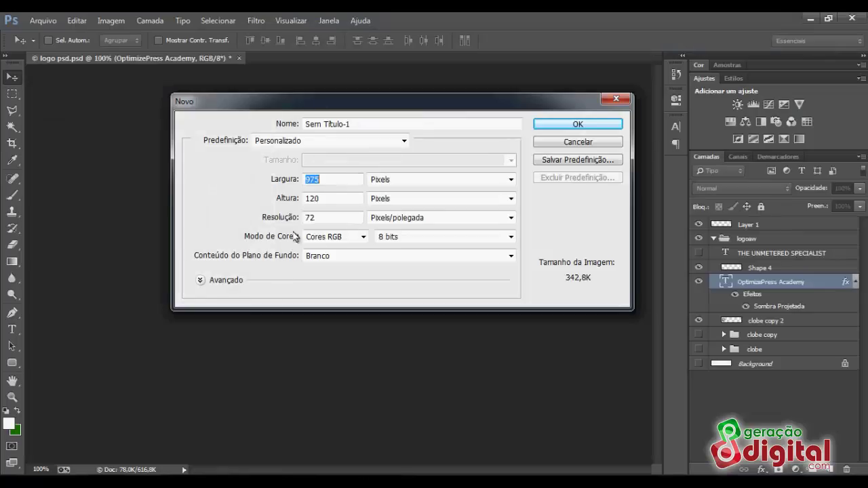
Switch back to Photoshop and create a 953 × 120 pixel document at 72 pixels/inch in RGB with a white background
left_click(326, 198)
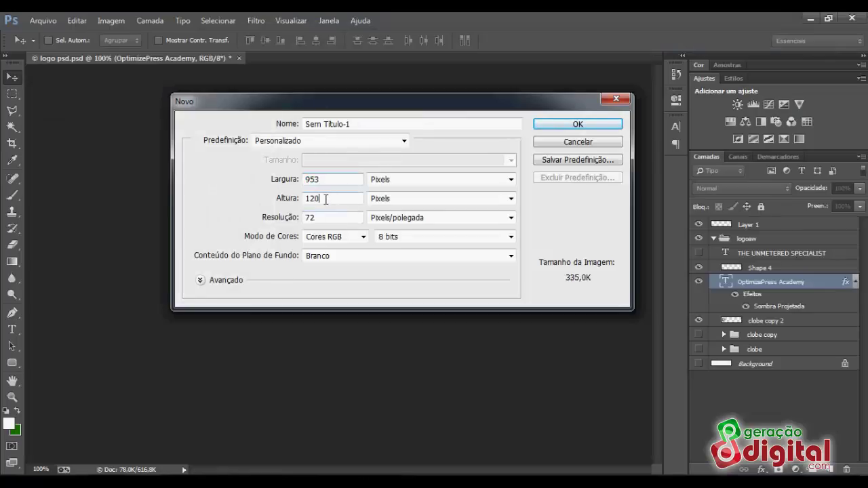
left_click_drag(278, 204, 283, 230)
key("BackSpace")
type("120")
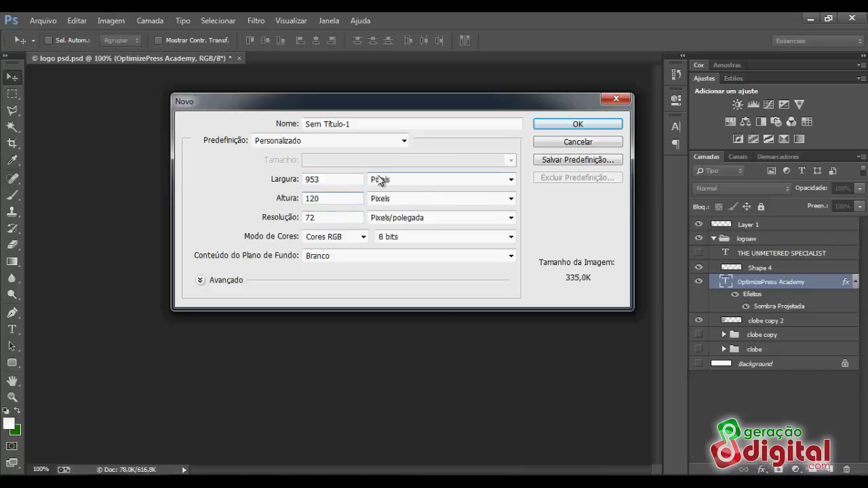
left_click(274, 218)
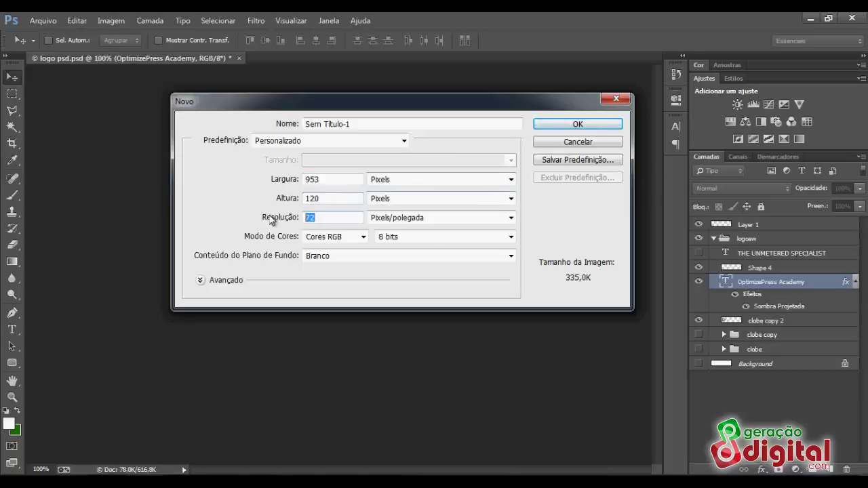
left_click(578, 124)
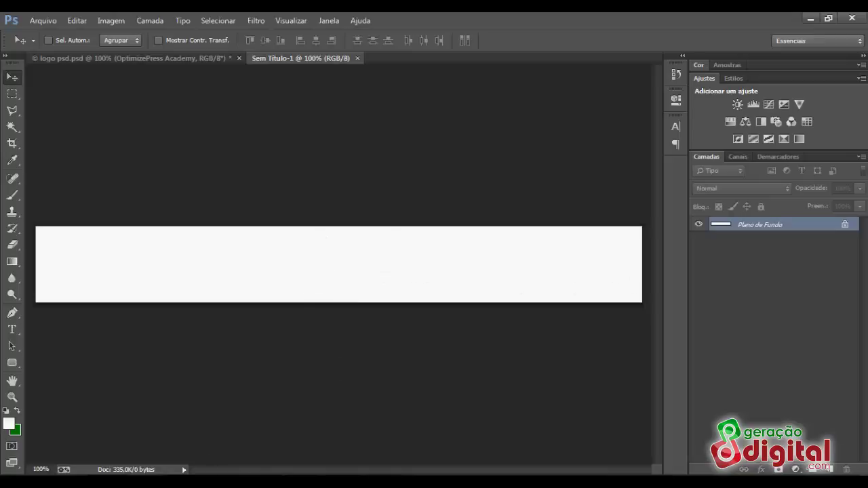
Switch to Firefox to examine the logo and slogan layout in the Geração Digital blog header, and return to Photoshop
left_click(135, 438)
left_click(119, 49)
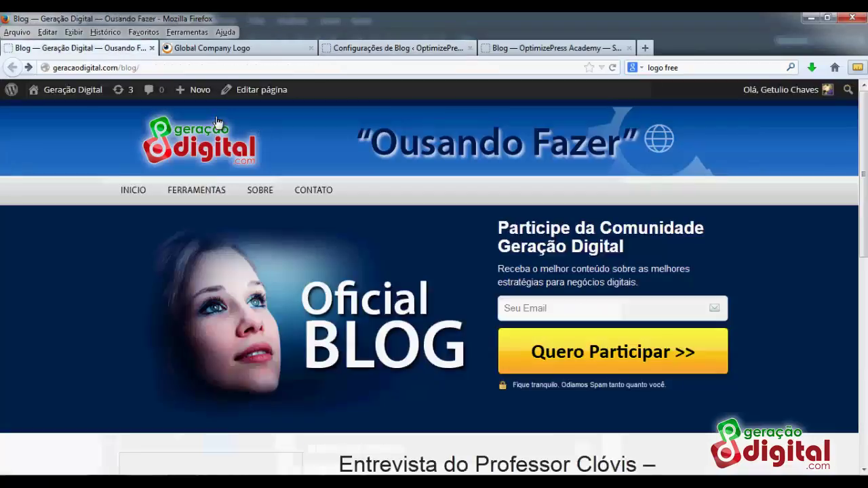
left_click(186, 483)
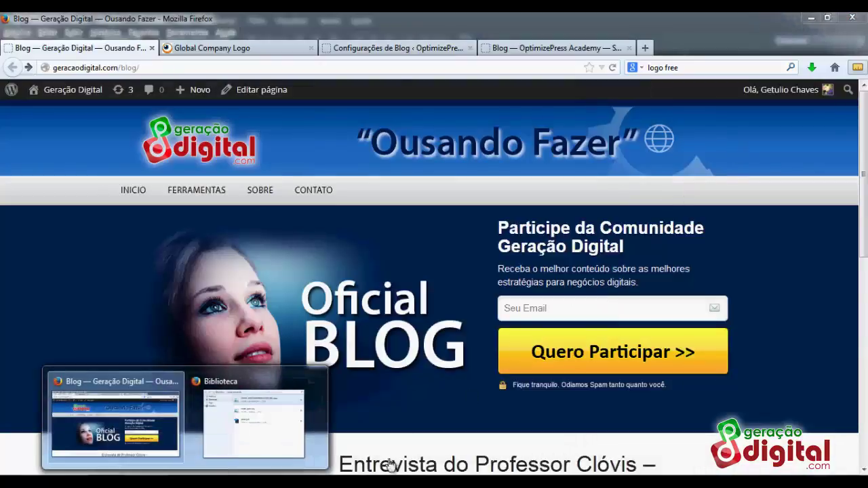
left_click(377, 482)
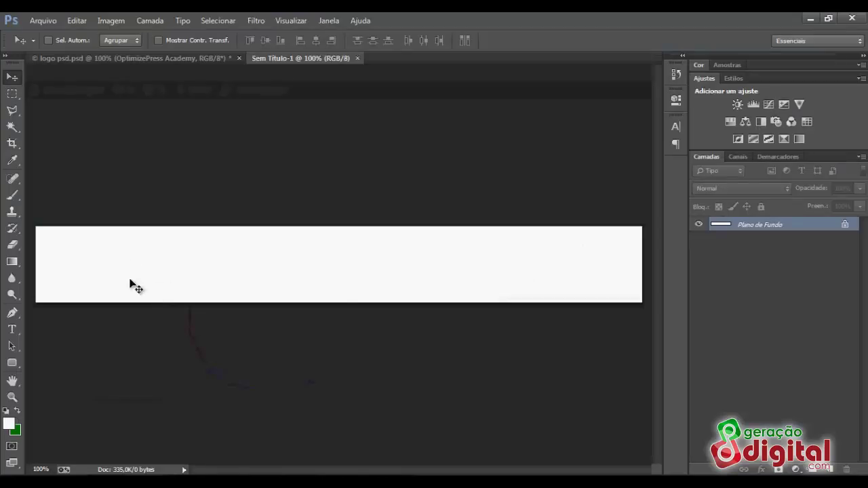
Collapse the logoaw group in logo psd.psd and detach that document into a floating window above the blank banner
left_click(186, 59)
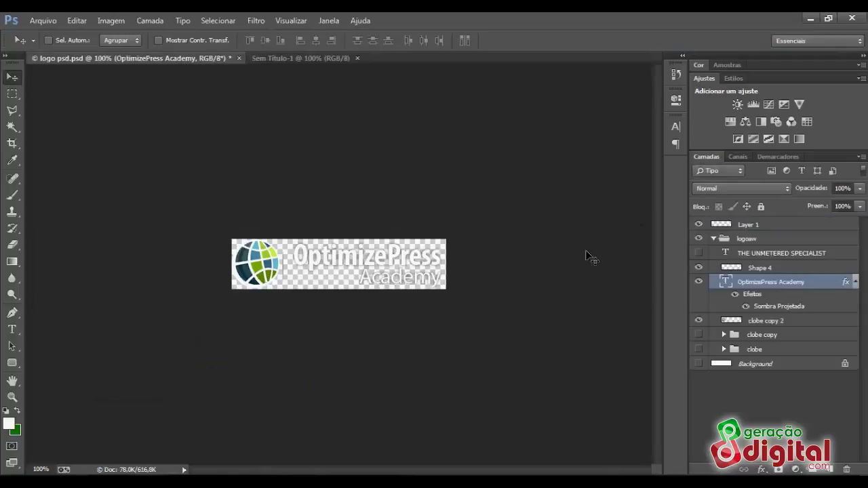
left_click(713, 239)
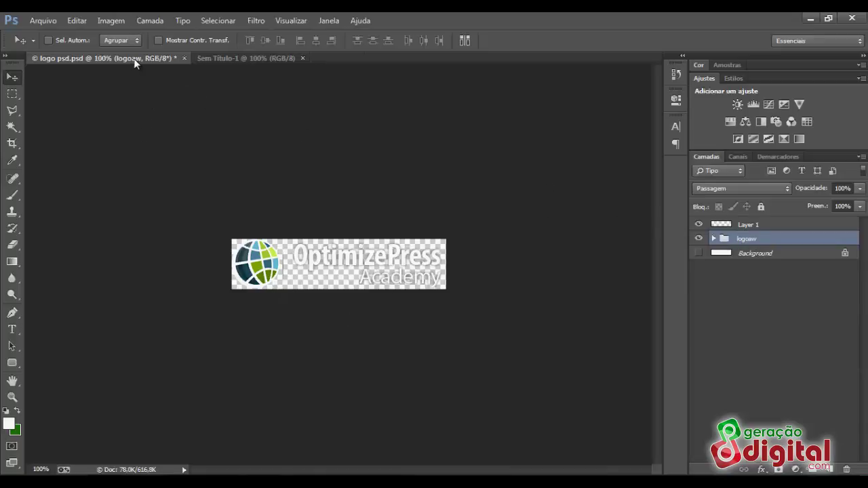
left_click_drag(134, 60, 116, 68)
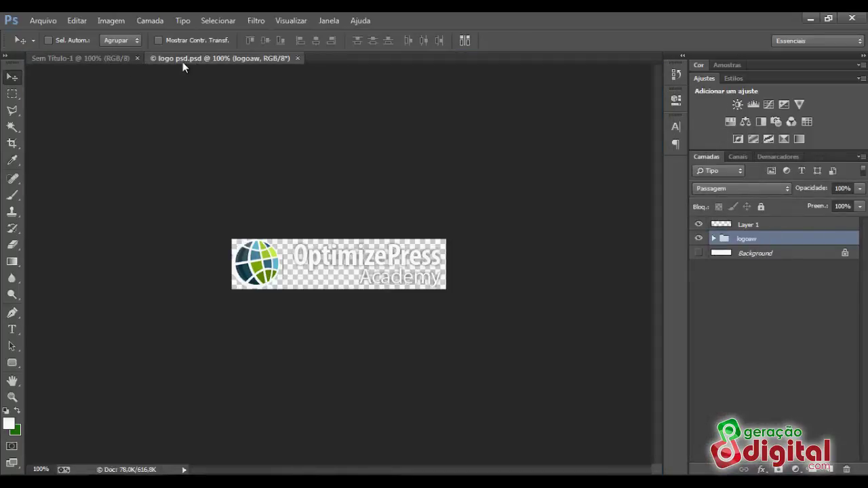
left_click_drag(182, 62, 487, 92)
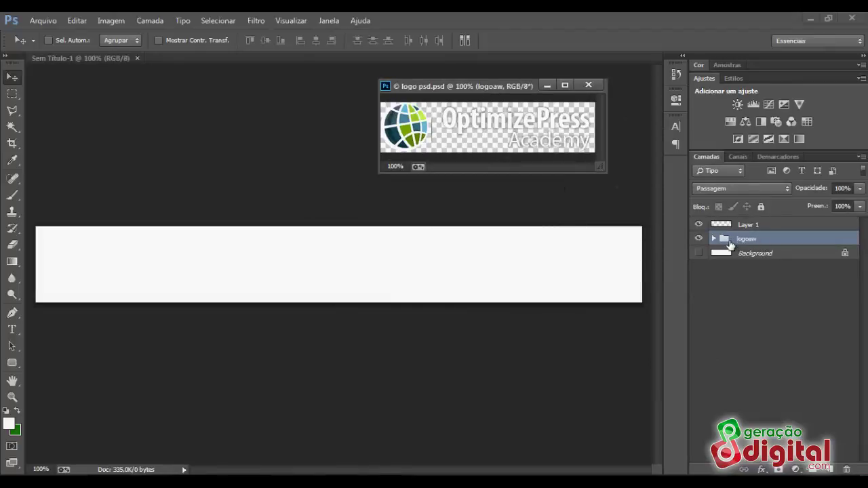
Copy the logoaw group into the blank banner with colours converted, place it at the left end, and dock logo psd.psd back as a tab
left_click_drag(725, 244, 370, 241)
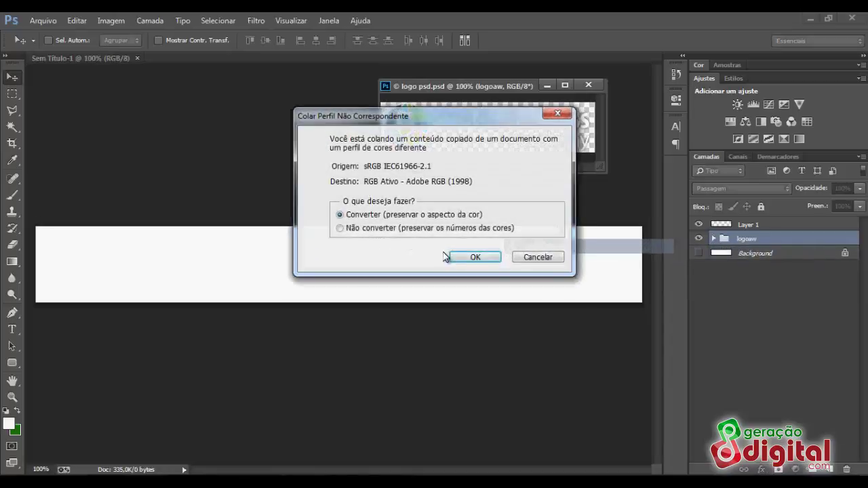
left_click(468, 258)
left_click_drag(570, 236, 207, 266)
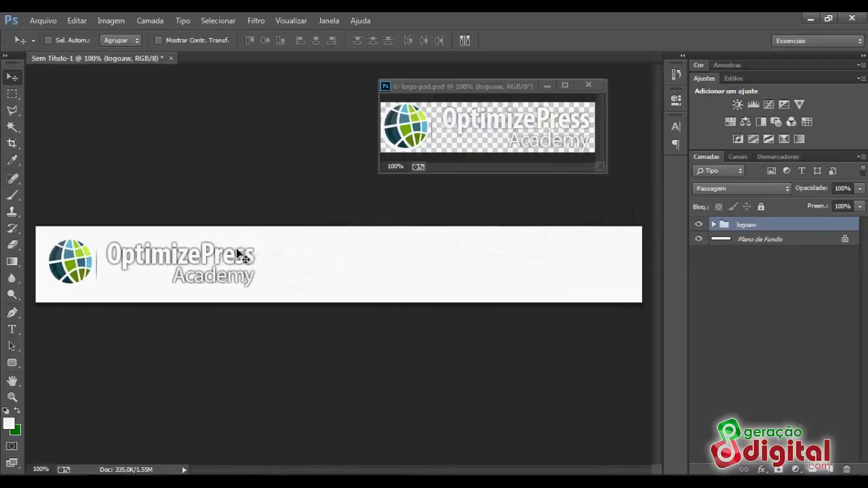
left_click_drag(445, 86, 268, 63)
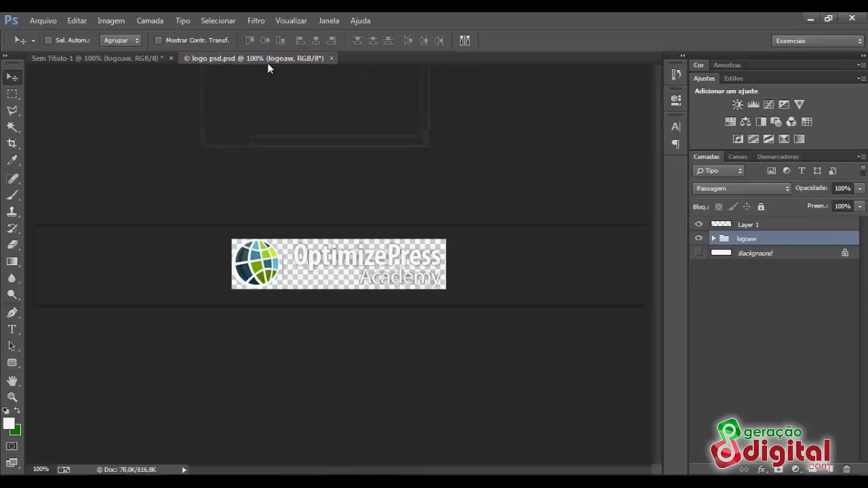
left_click(133, 59)
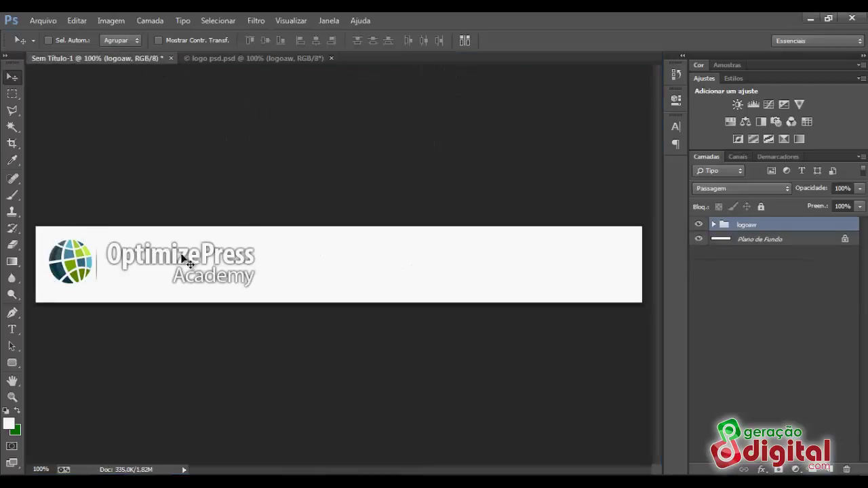
Try shifting the logo group slightly left and down on the banner, and undo the moves
left_click_drag(183, 257, 180, 258)
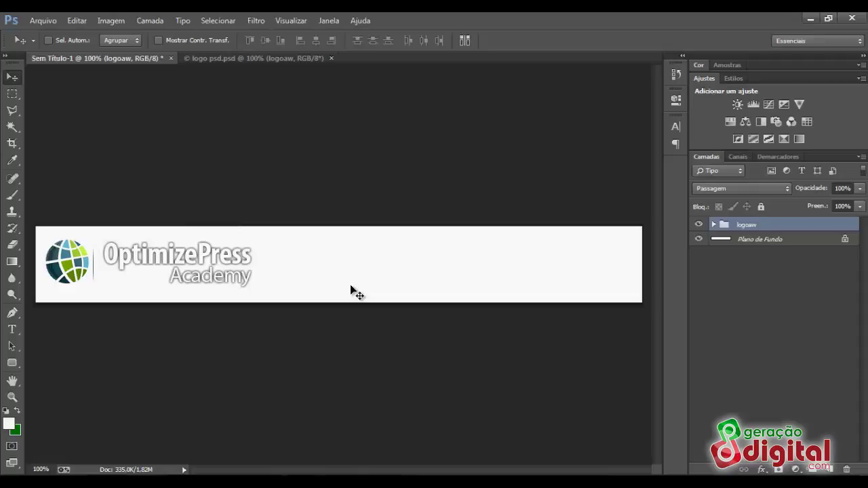
left_click_drag(622, 252, 627, 289)
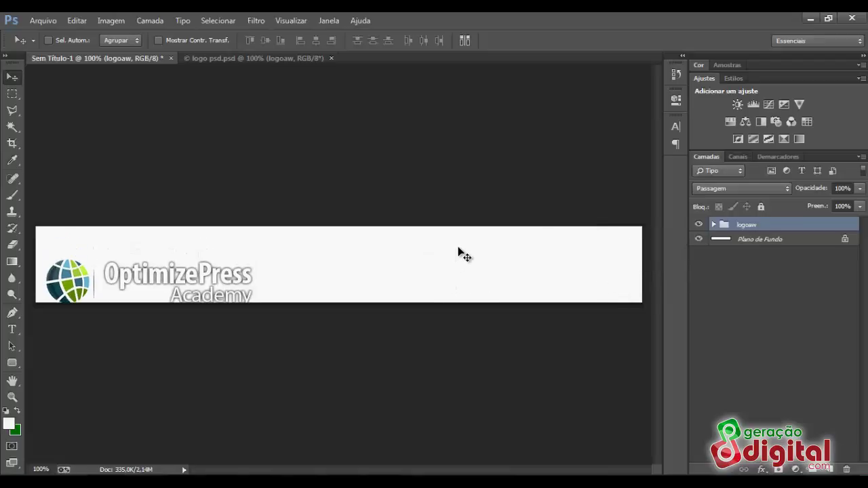
key("ctrl+z")
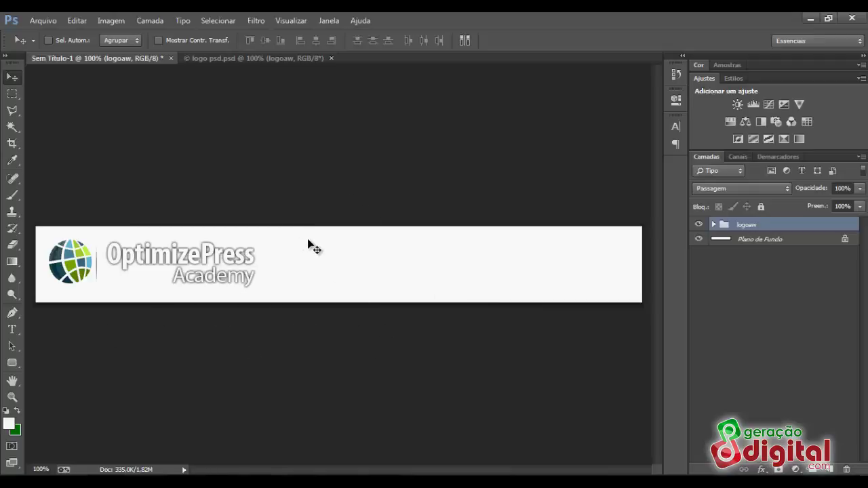
Start a left-aligned text layer to the right of the logo on the banner, with the text colour set to black
left_click(13, 331)
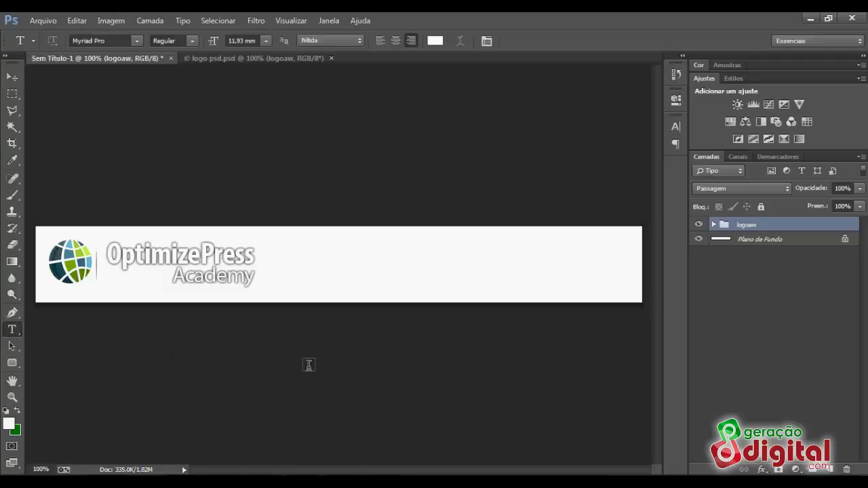
left_click(331, 257)
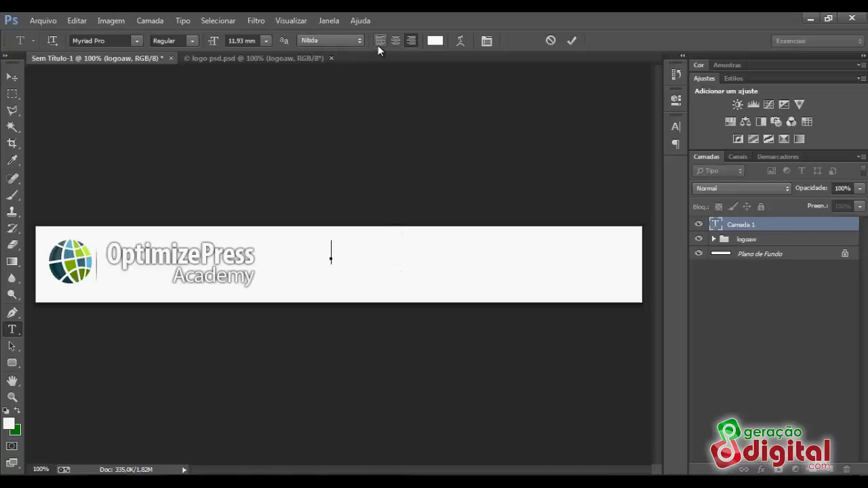
left_click(435, 41)
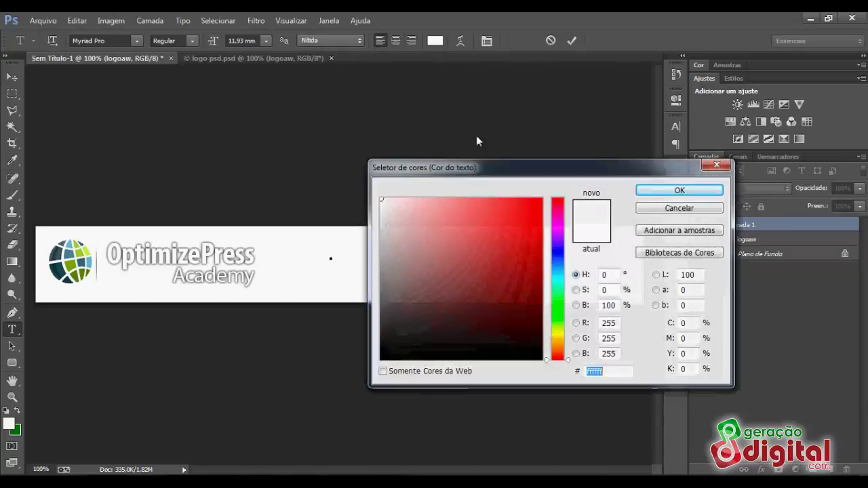
left_click_drag(434, 339, 380, 361)
left_click(680, 190)
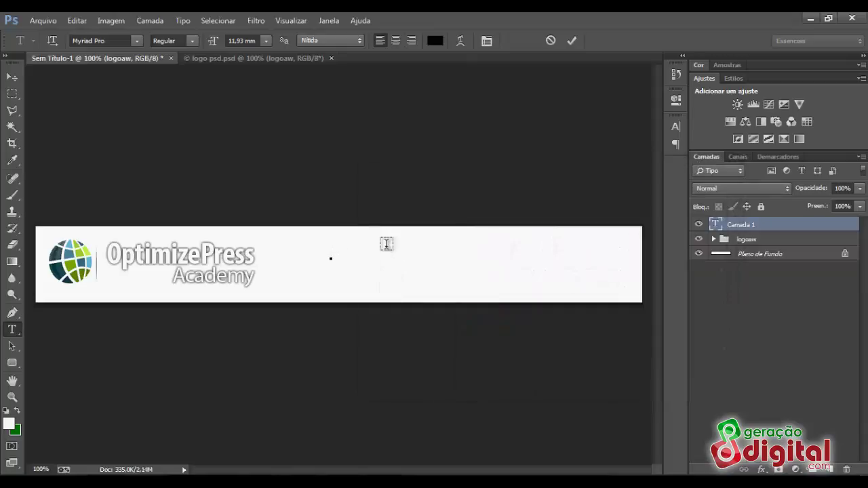
Enter the slogan on two lines: "Crie Belíssimas páginas" and "Com o OptimizePress 2.0"
type("Crie Be")
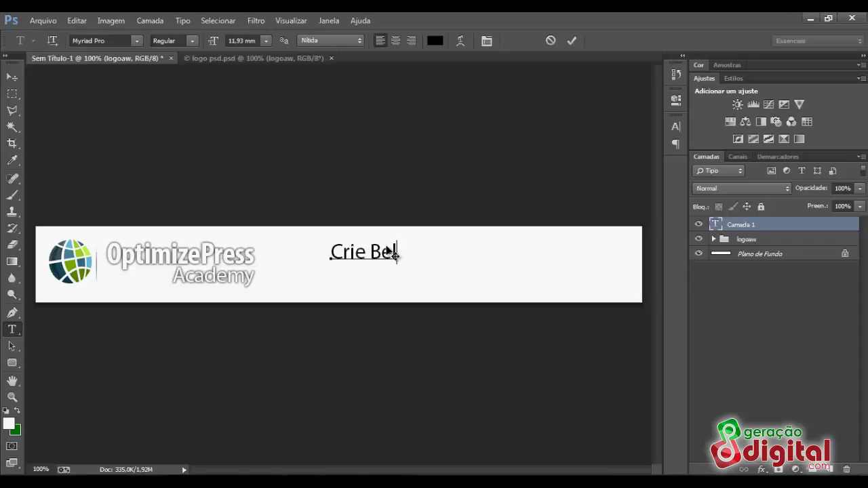
type("líssimas")
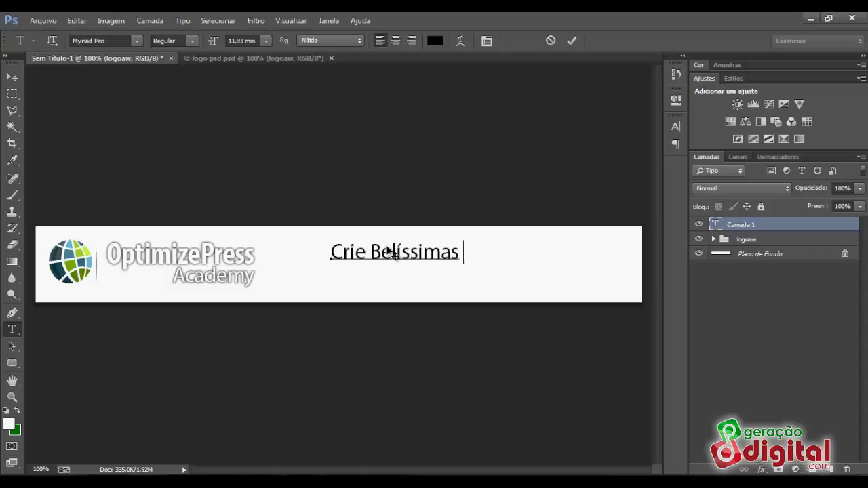
type(" pági")
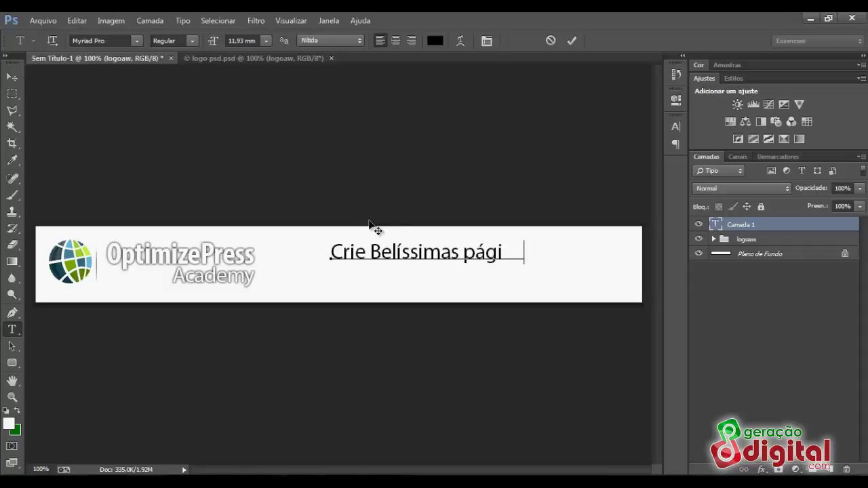
type("nas usando")
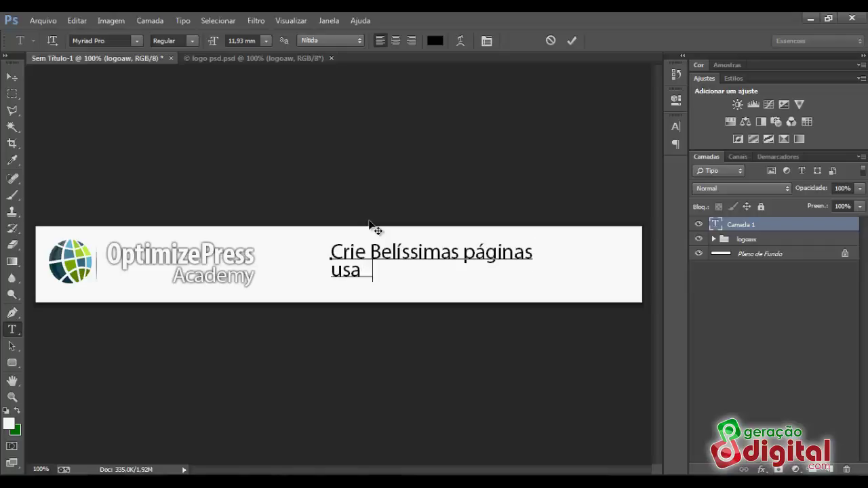
key("BackSpace")
key("BackSpace")
key("BackSpace")
key("BackSpace")
key("BackSpace")
key("BackSpace")
type("Com o Optimi")
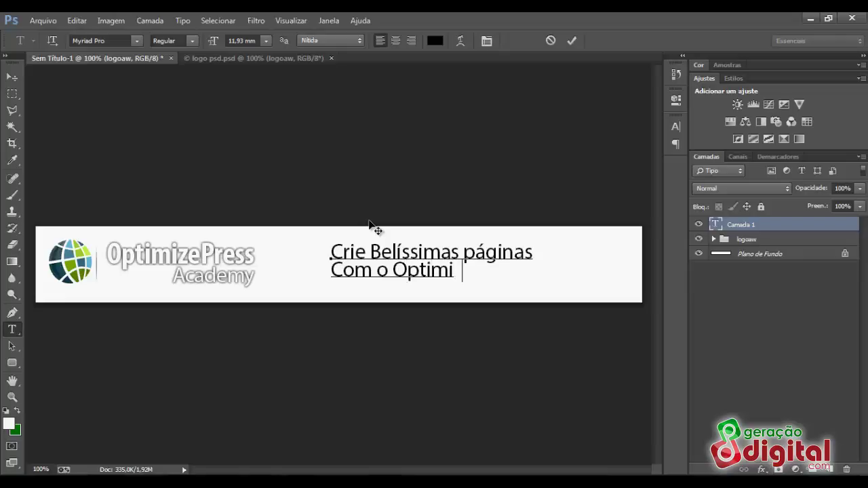
key("BackSpace")
type("zePress 2.0")
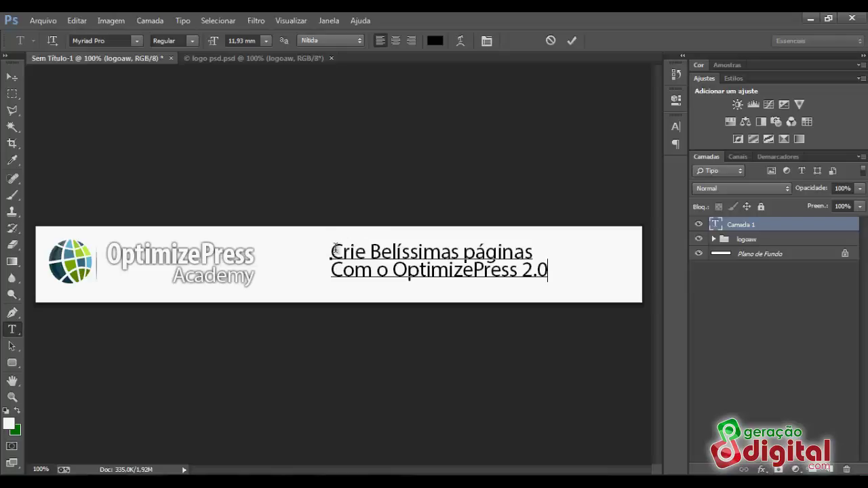
Remove the line break after "páginas" in the slogan, and restore it to keep two lines
left_click_drag(335, 249, 589, 272)
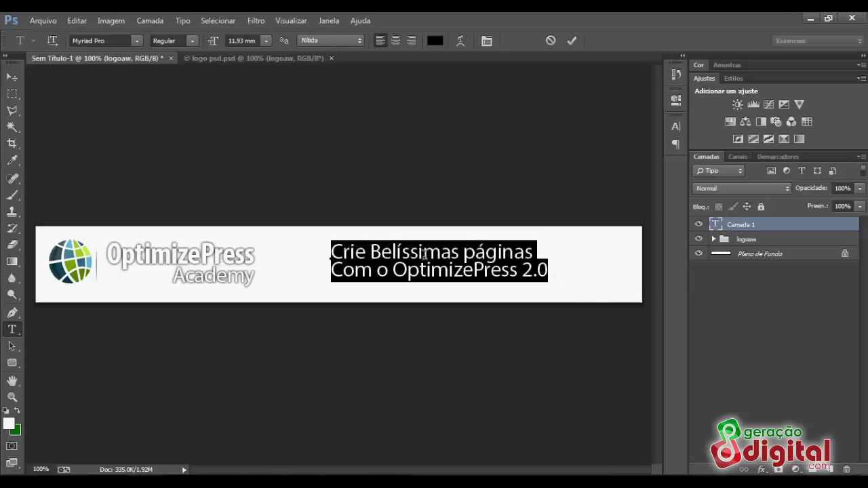
left_click(535, 252)
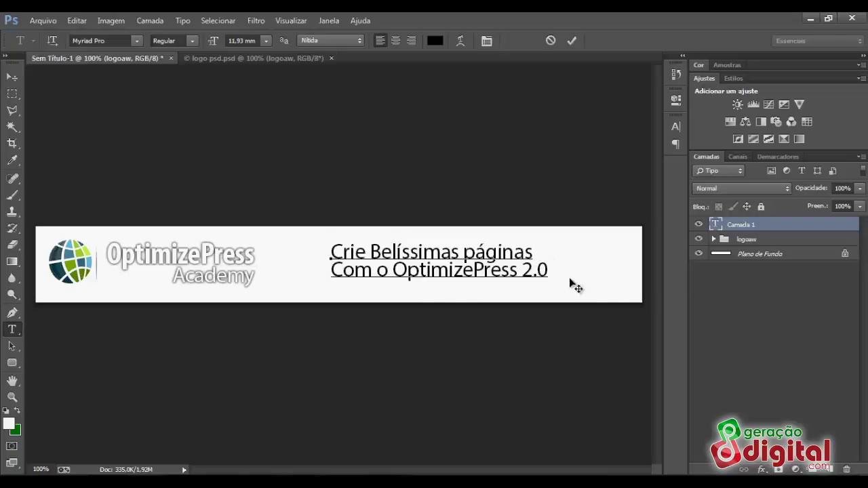
key("Delete")
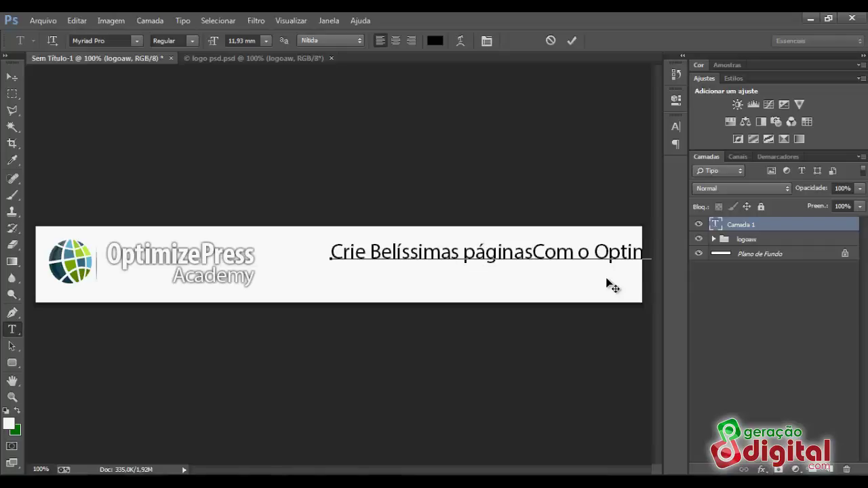
key("Return")
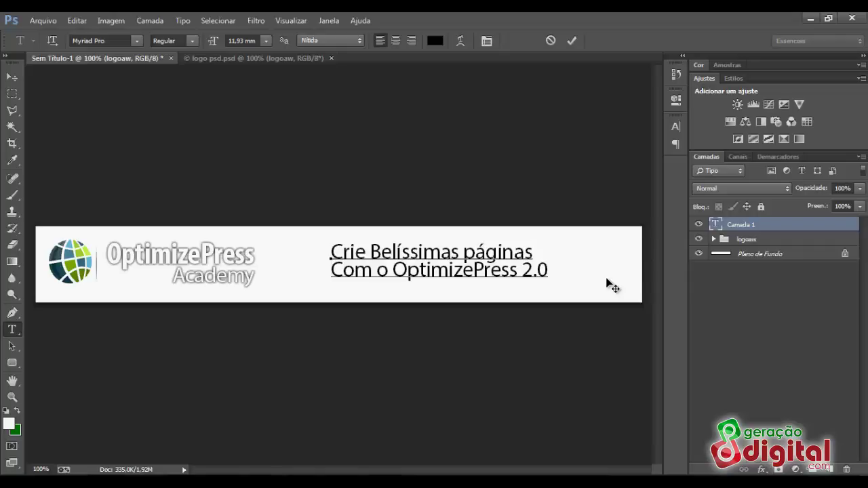
Set the leading of both slogan lines to Auto in the character settings
left_click_drag(332, 252, 581, 286)
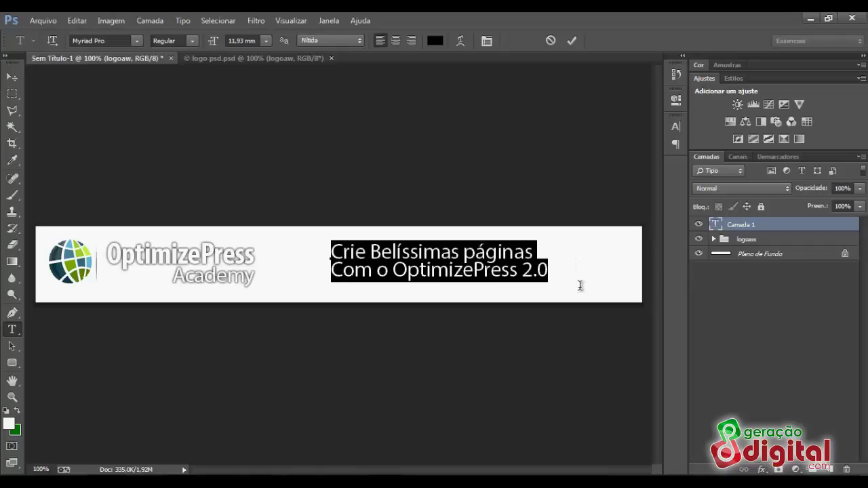
left_click(487, 41)
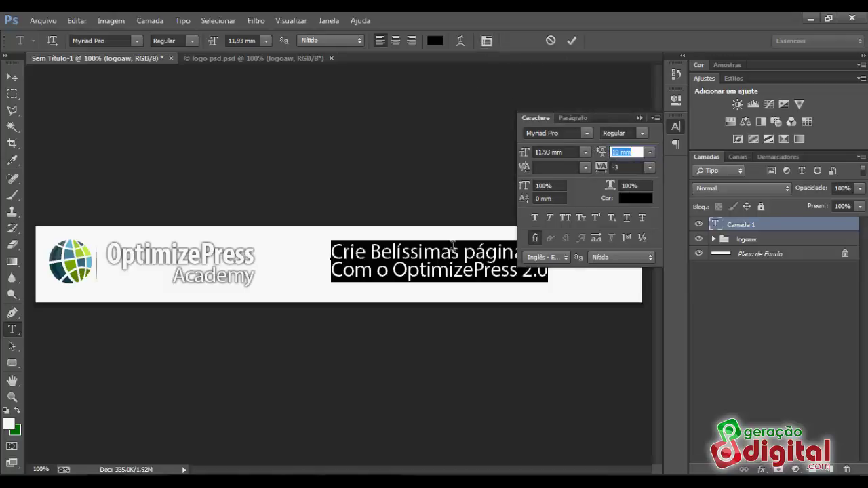
left_click(650, 152)
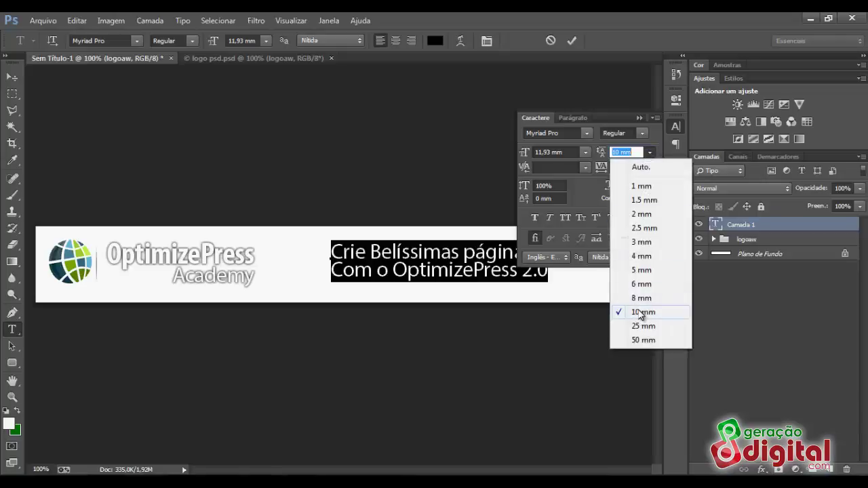
left_click(638, 168)
left_click(406, 252)
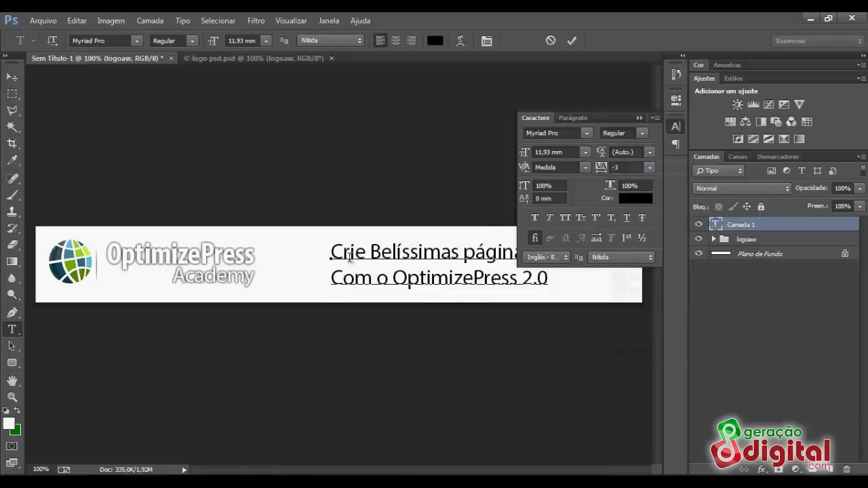
Set the leading of both slogan lines to 10 mm
left_click_drag(332, 252, 593, 291)
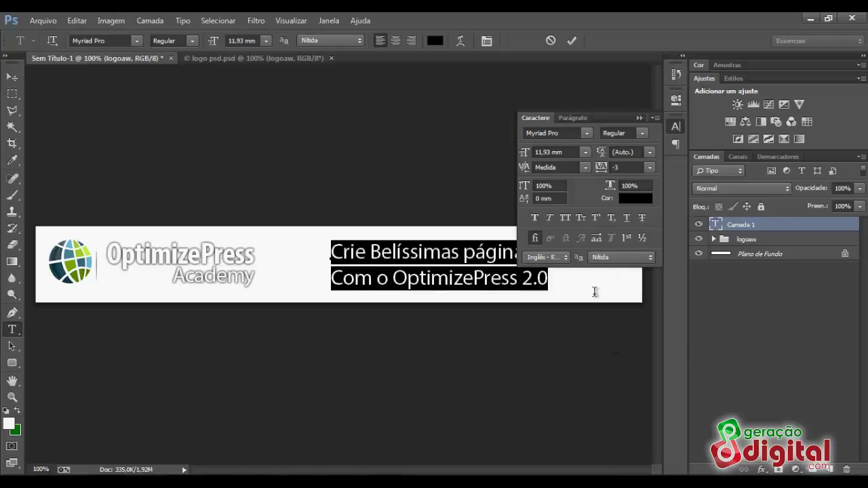
left_click(650, 152)
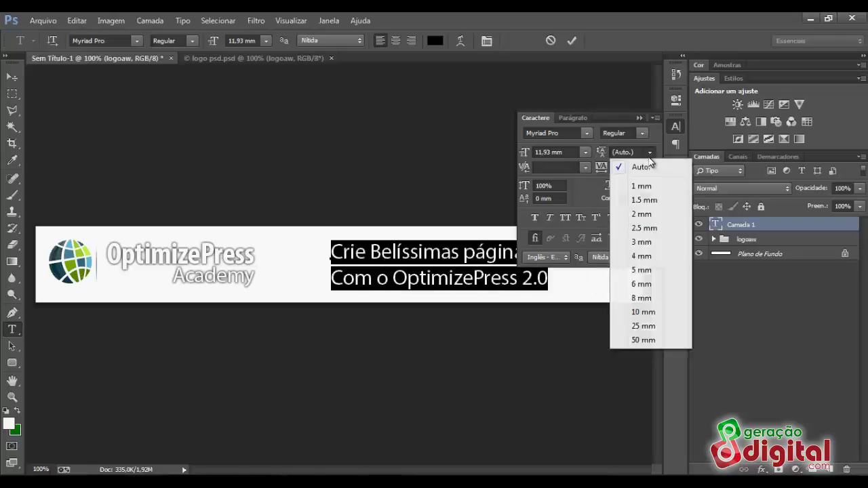
left_click(643, 312)
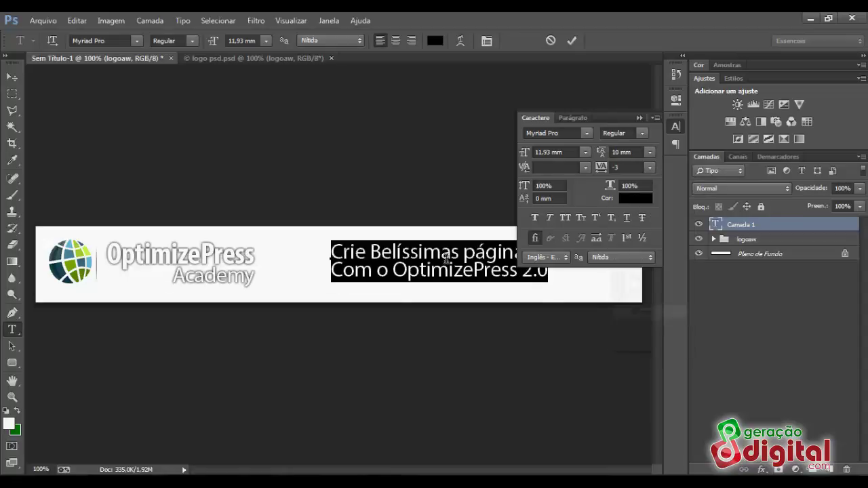
Center-align the two slogan lines and move the slogan clear of the logo into the banner's right half
left_click(13, 77)
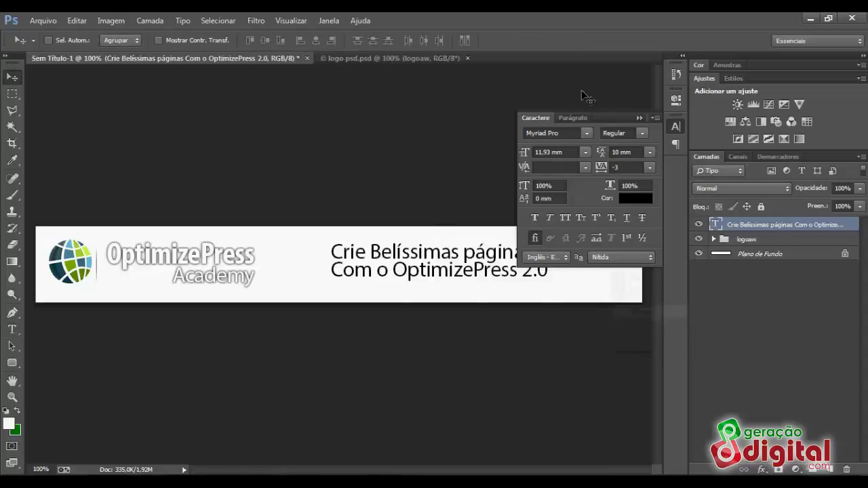
left_click(638, 117)
left_click(12, 330)
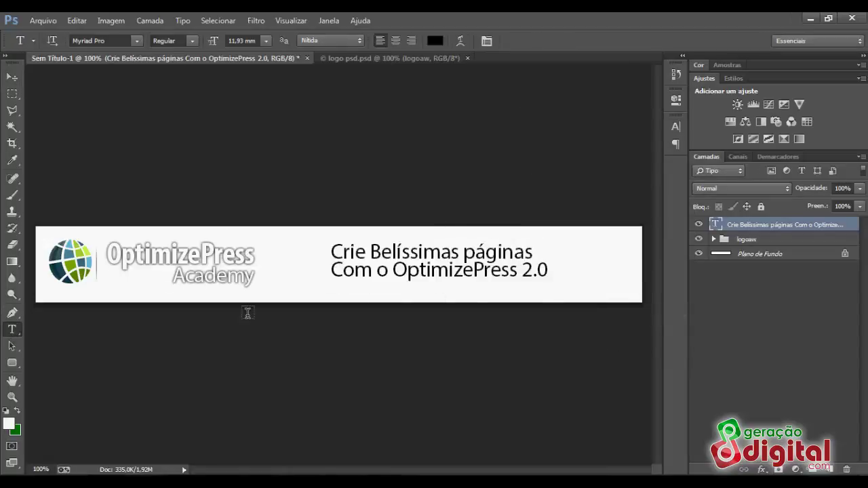
left_click_drag(333, 251, 562, 277)
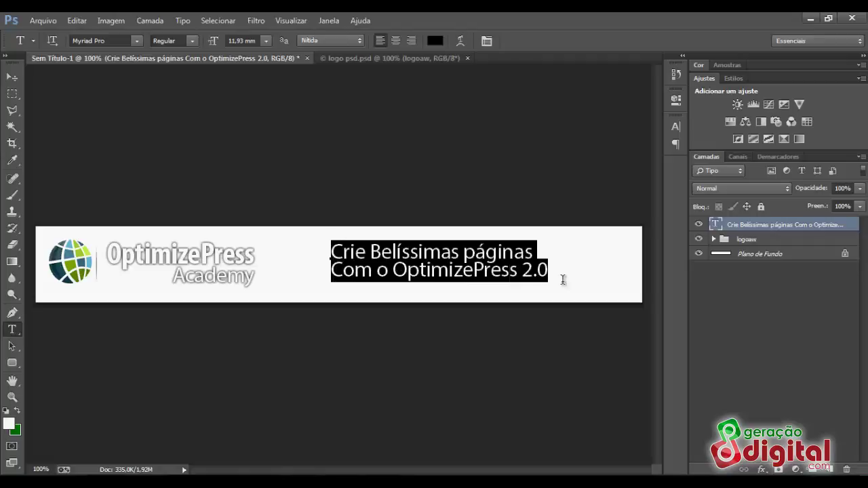
left_click(394, 41)
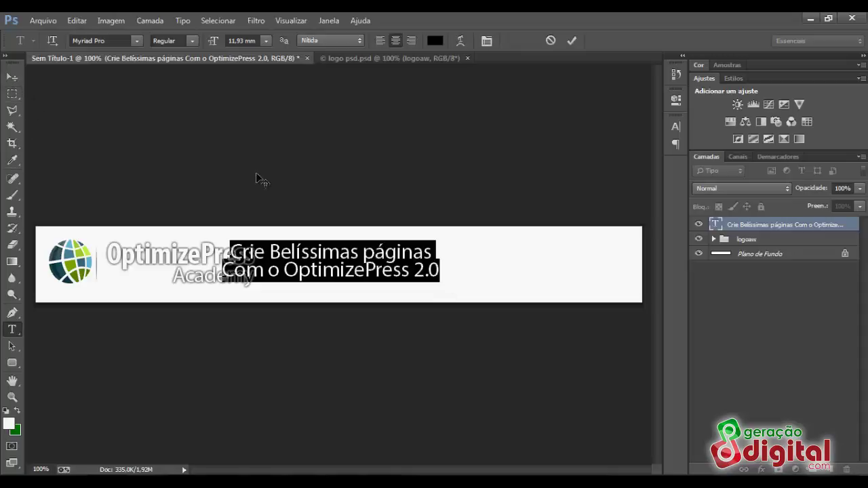
left_click(12, 78)
left_click_drag(337, 259, 454, 265)
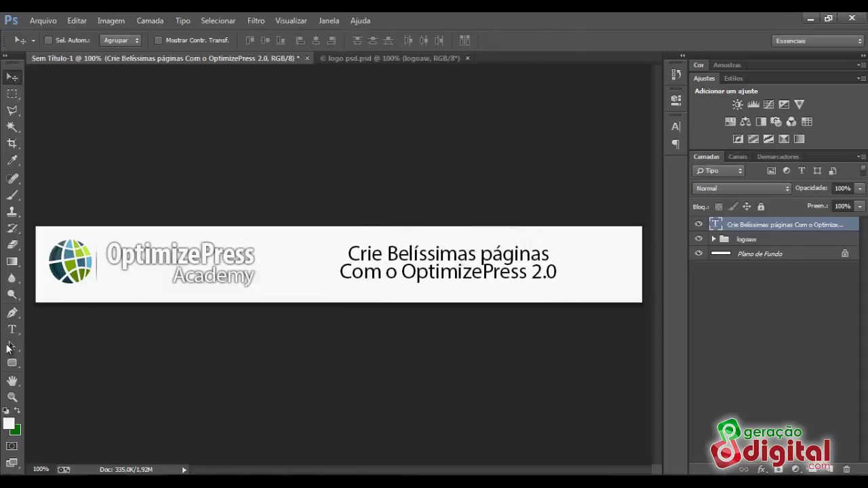
Set the font size of both slogan lines to 13,93 mm
left_click(11, 330)
left_click(478, 249)
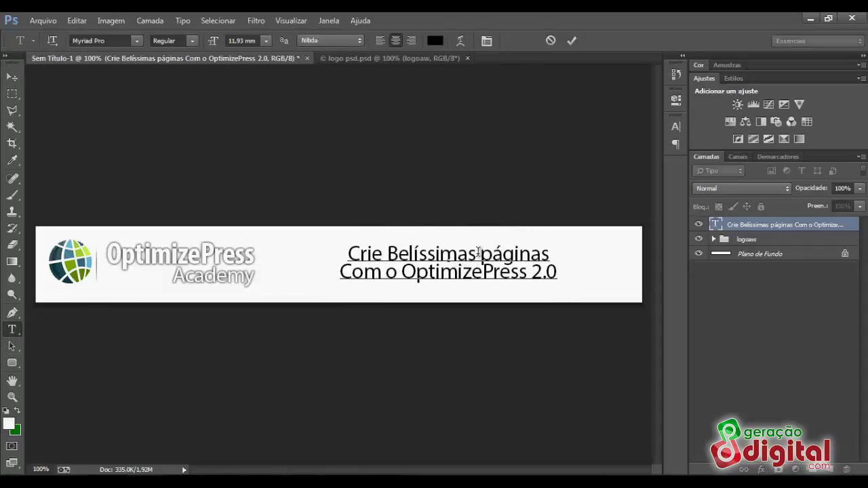
key("ctrl+a")
left_click(468, 264)
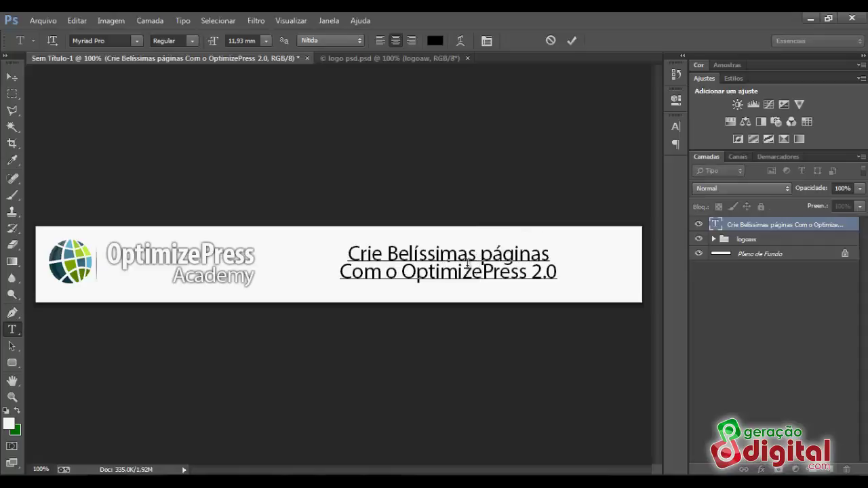
key("ctrl+a")
left_click(468, 265)
left_click_drag(350, 254, 574, 260)
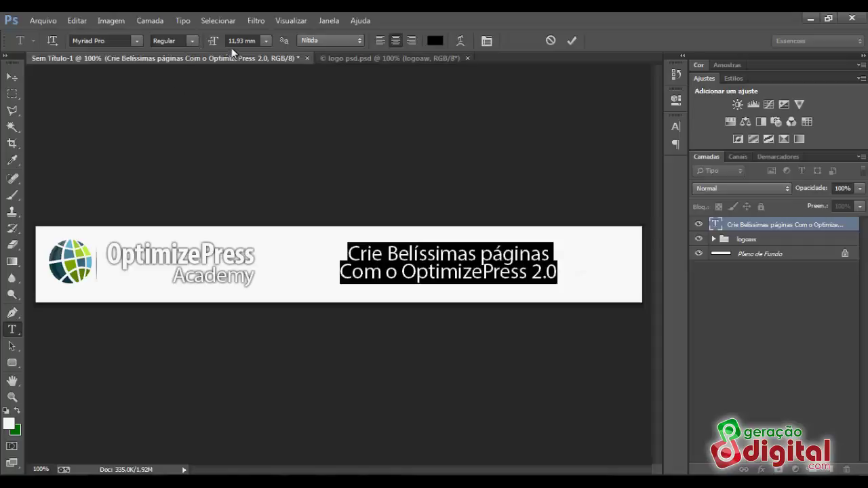
left_click_drag(215, 46, 217, 47)
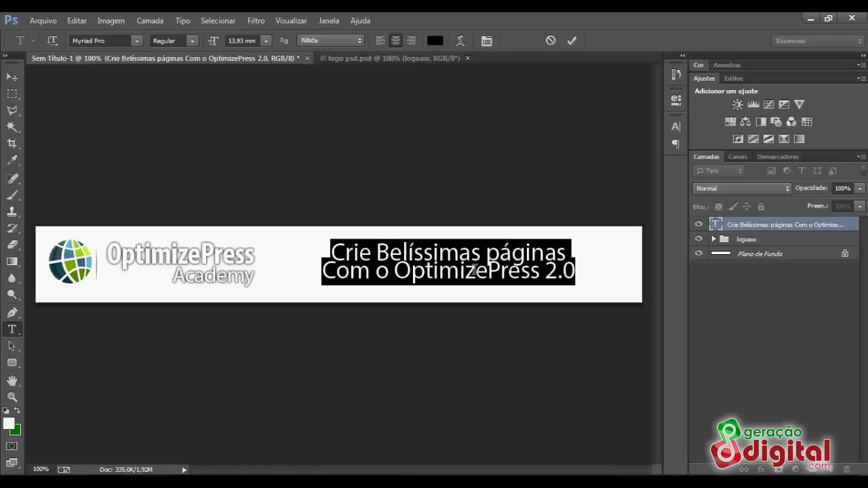
Set the leading of both slogan lines to 15 mm in the character settings
left_click(486, 40)
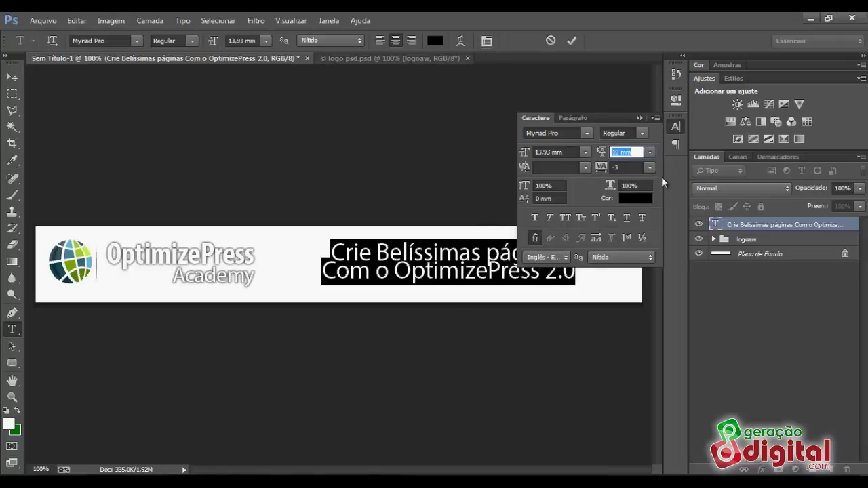
left_click(650, 152)
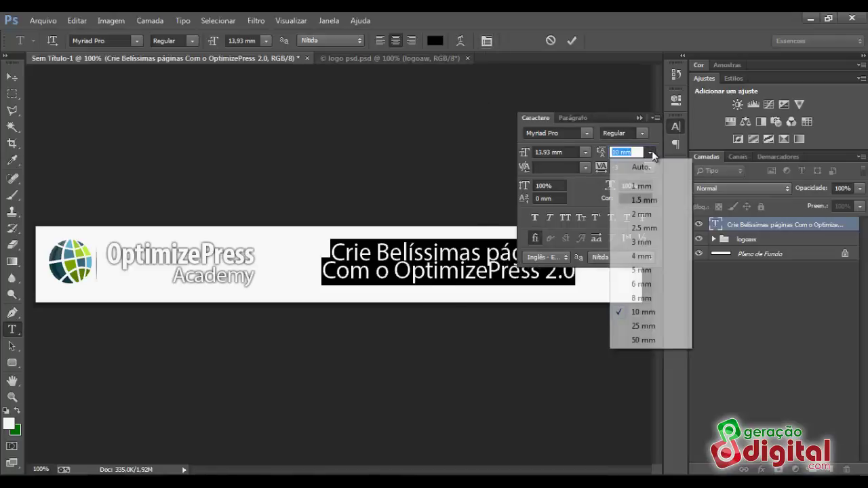
left_click(601, 154)
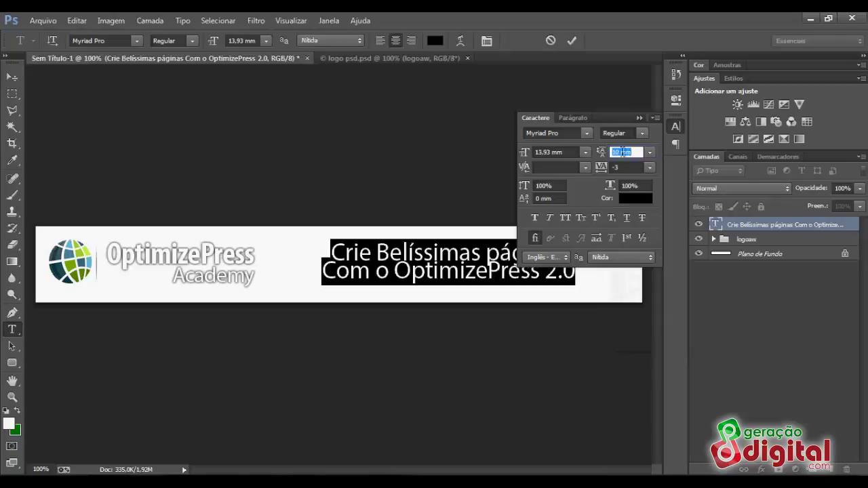
left_click(635, 152)
type("5")
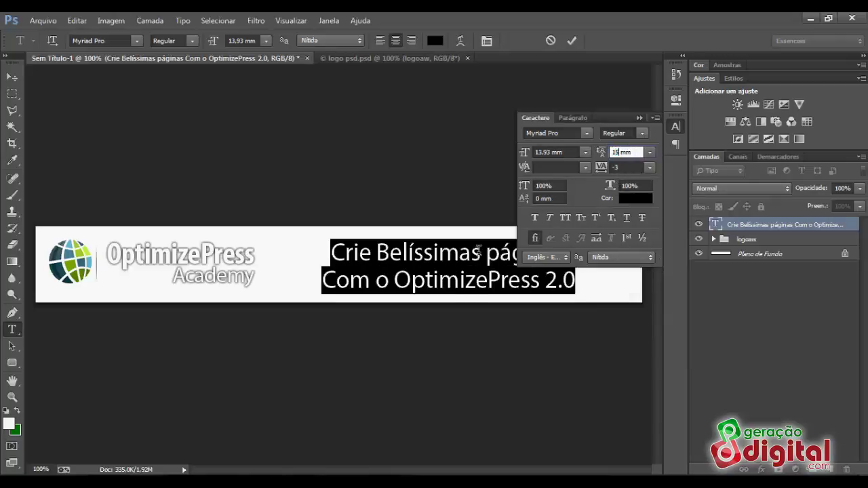
left_click(639, 118)
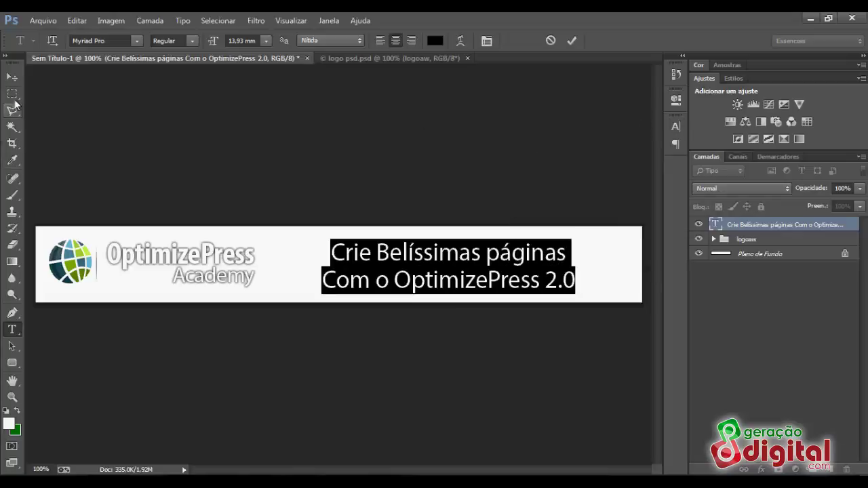
Move the slogan slightly up and towards the banner's right end, leaving space between it and the logo
left_click(12, 76)
left_click_drag(568, 299, 566, 285)
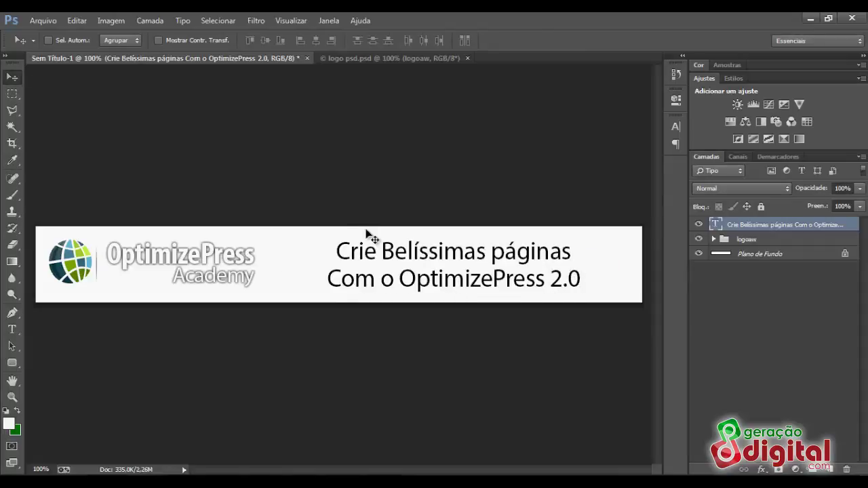
left_click_drag(438, 261, 473, 251)
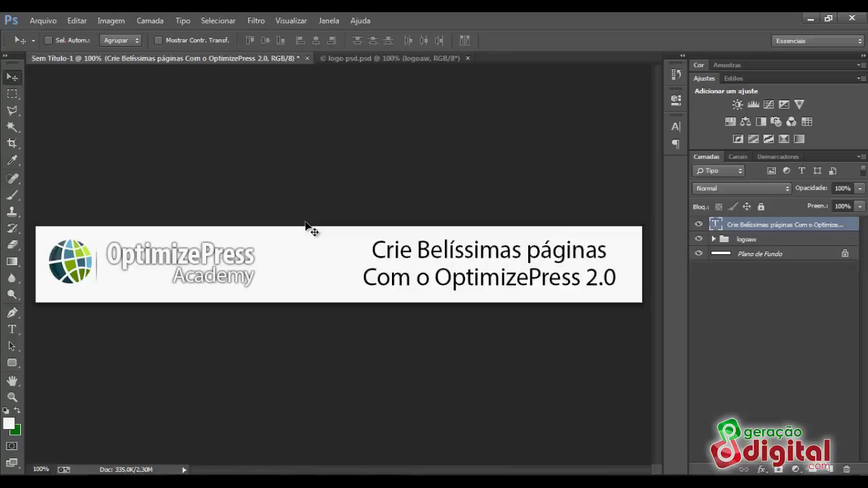
Switch to Firefox and examine the headers of the Geração Digital and OptimizePress Academy blogs
mouse_move(184, 483)
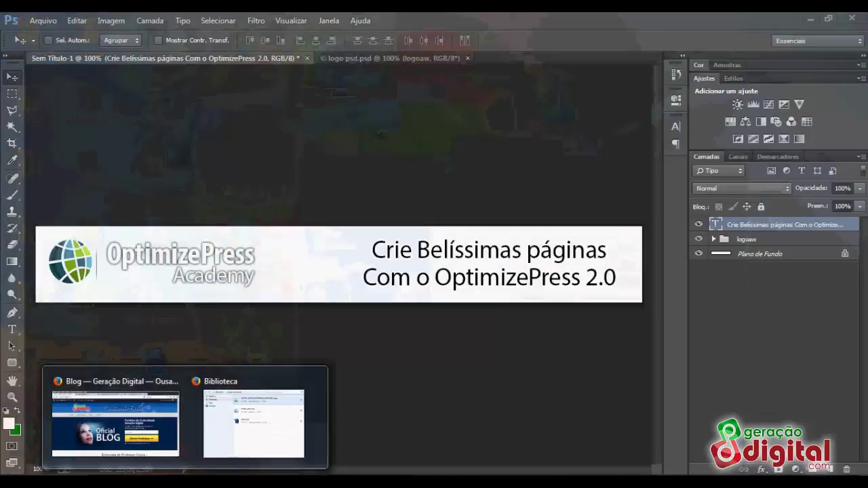
left_click(144, 428)
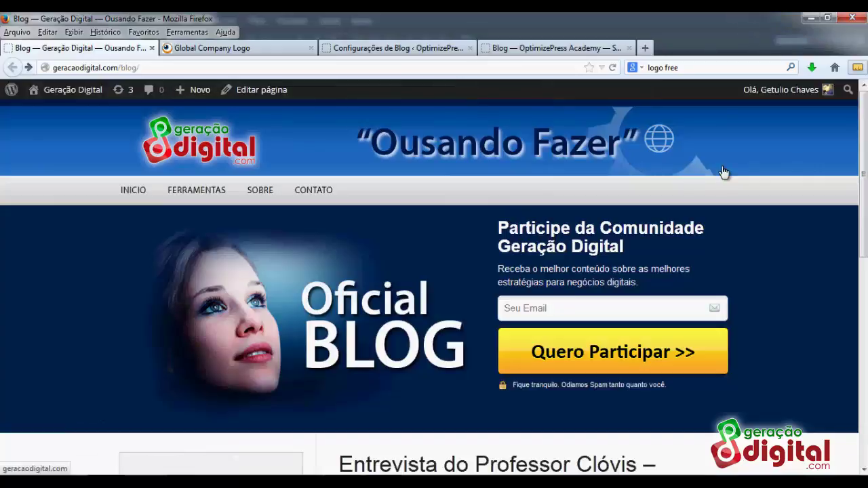
left_click(570, 47)
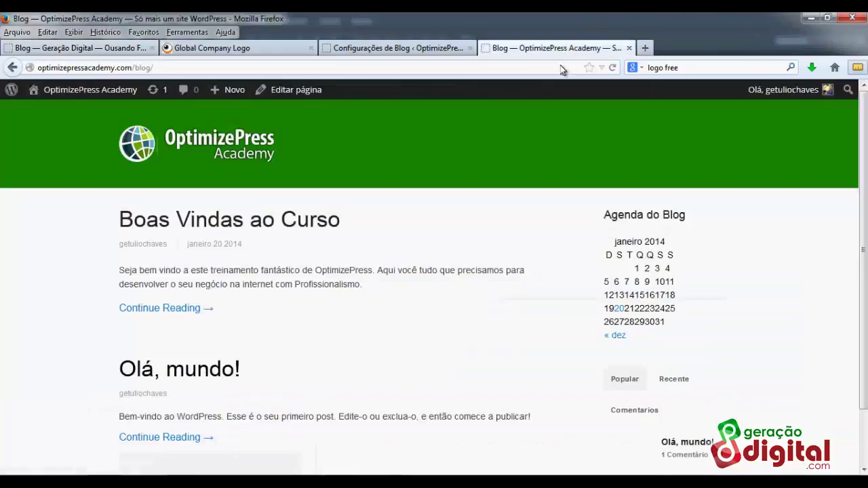
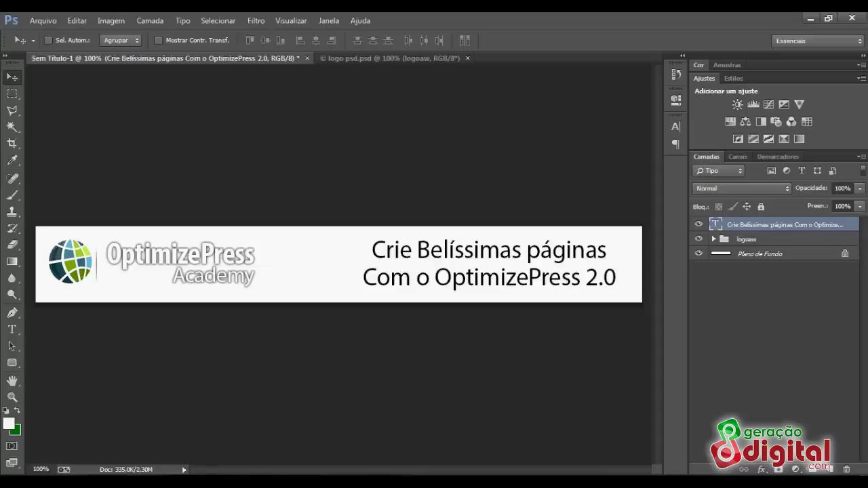
mouse_move(116, 475)
left_click(116, 417)
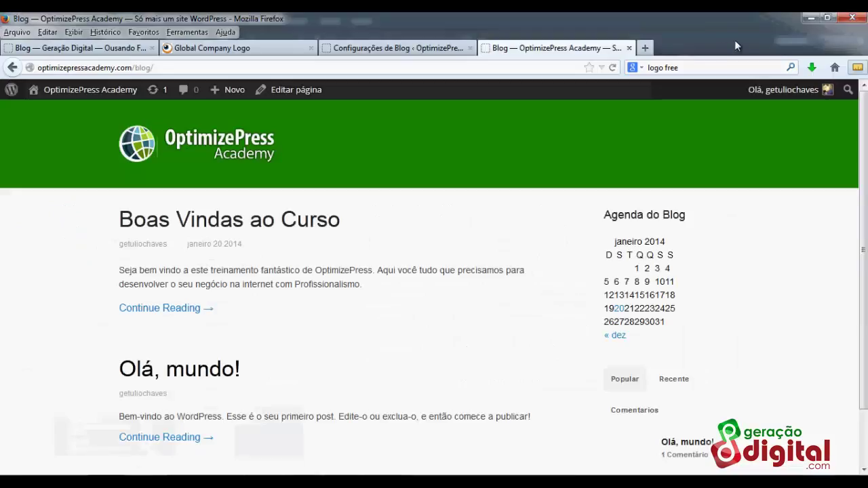
Search Google Images for "HEADER GREEN" in a new browser tab
left_click(648, 49)
left_click(835, 67)
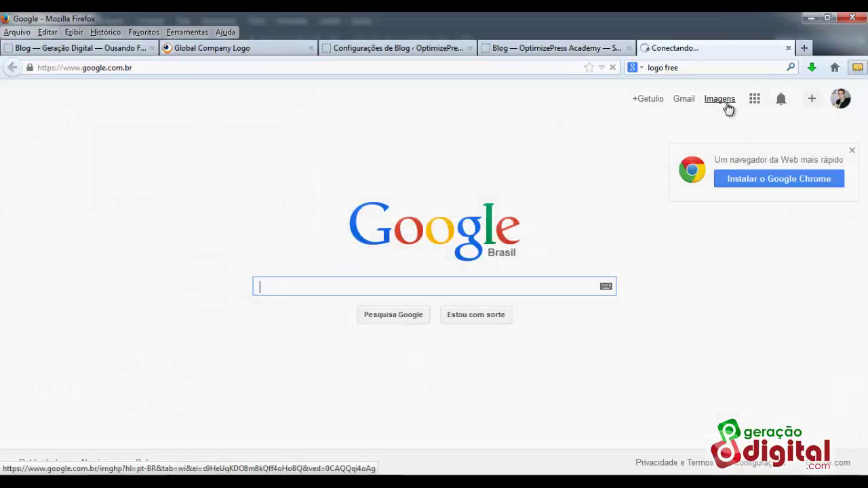
left_click(722, 102)
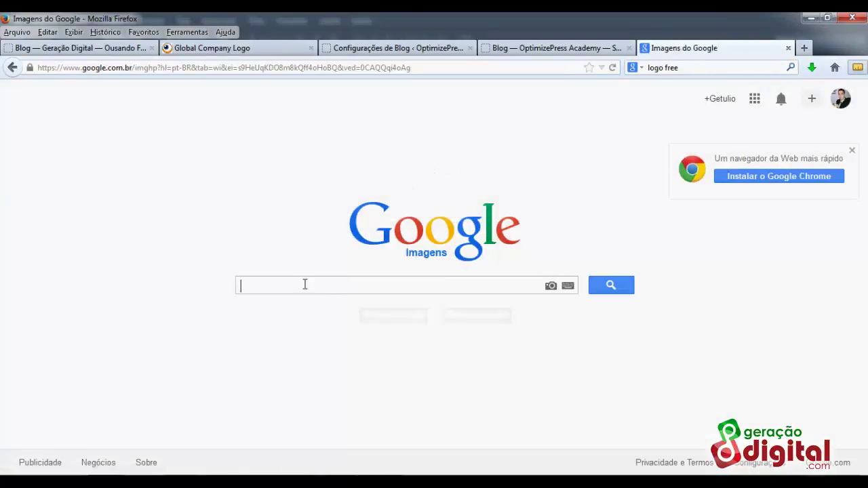
type("HEADER")
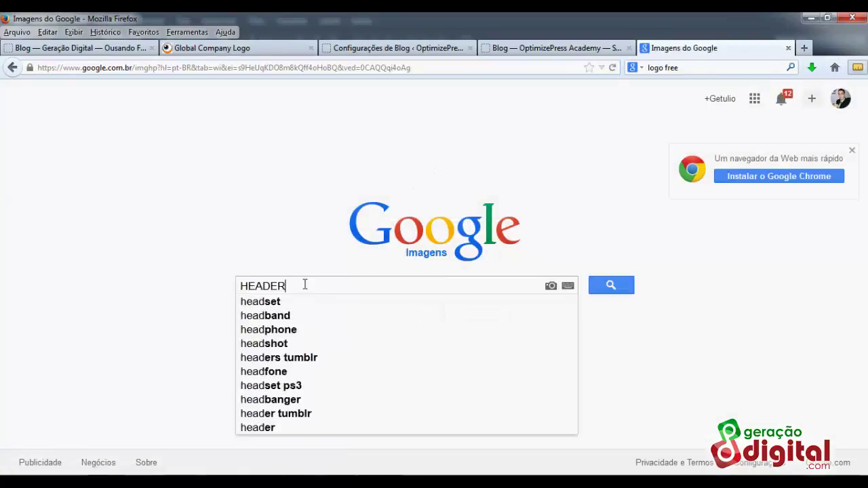
type(" GREE")
key("Return")
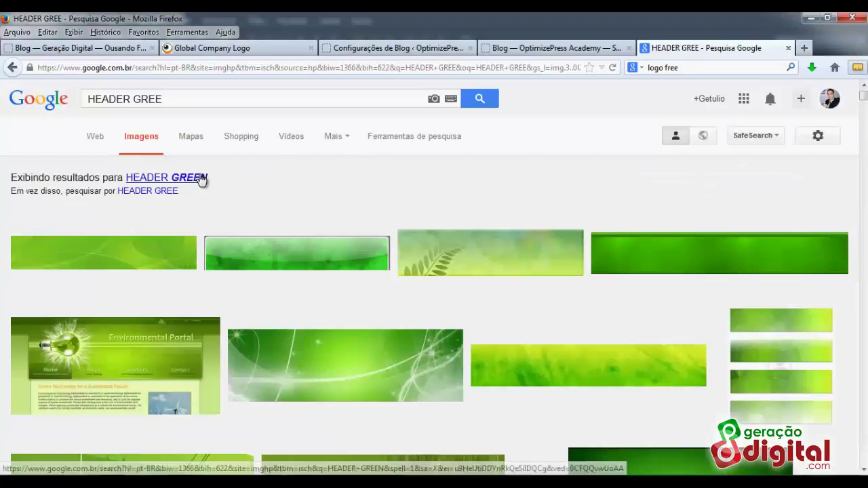
left_click(202, 178)
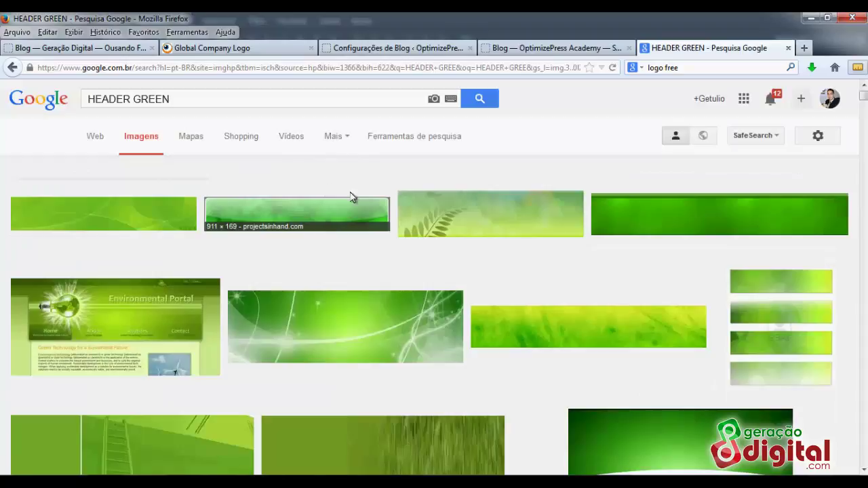
Change the image search to "HEADER blue"
double_click(136, 99)
type("bl")
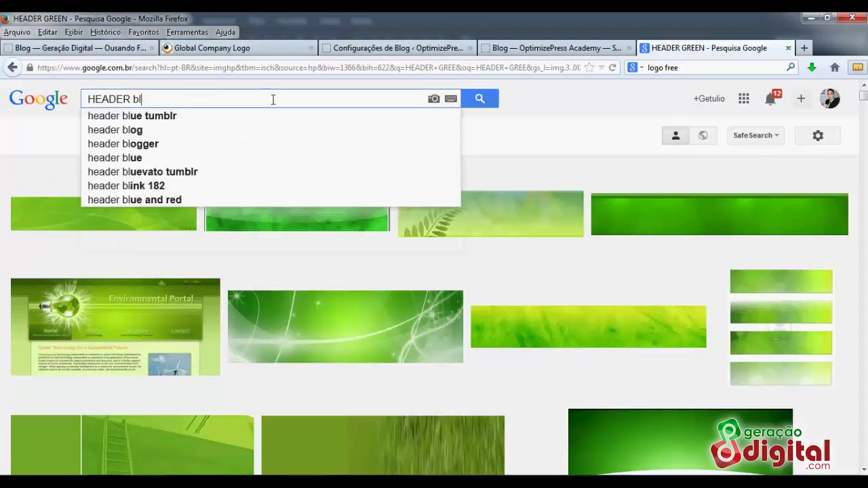
type("ue")
key("Return")
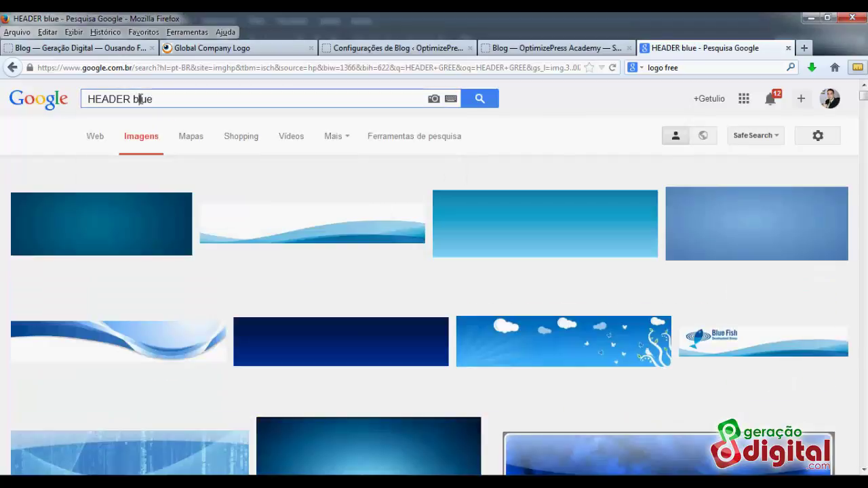
Change the image search to "HEADER pink" and skim through the results
double_click(140, 99)
type("pink")
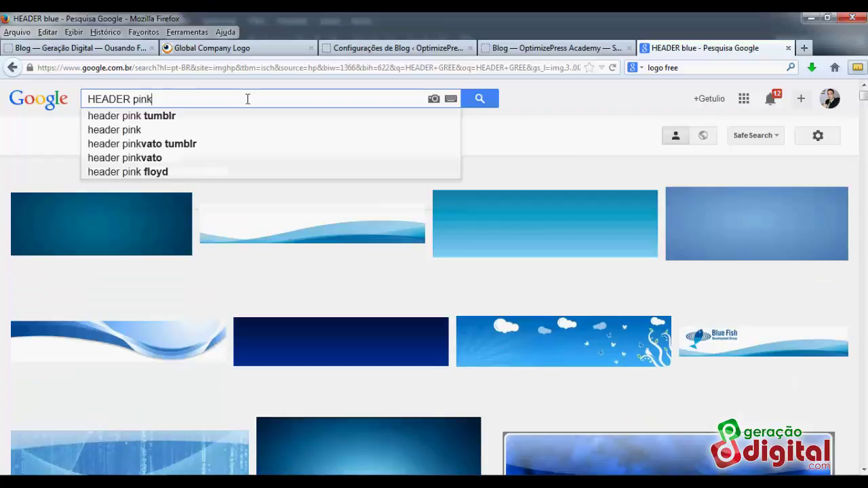
key("Return")
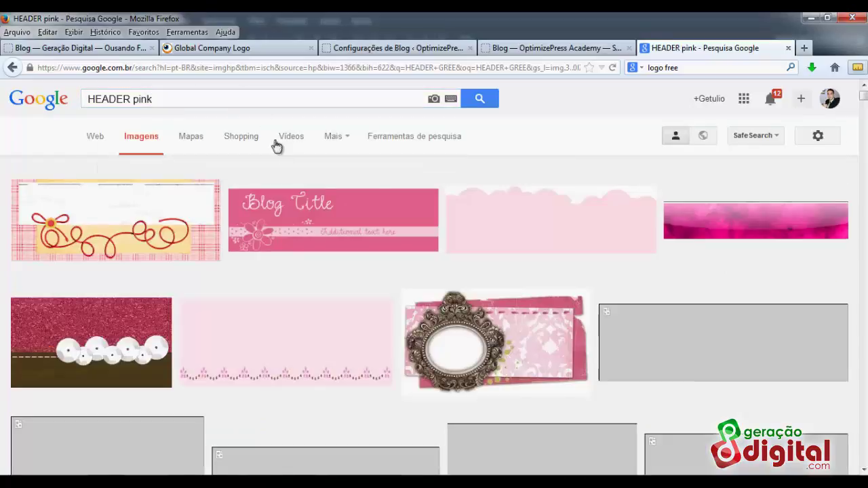
scroll(350, 246, "down", 5)
scroll(672, 271, "up", 5)
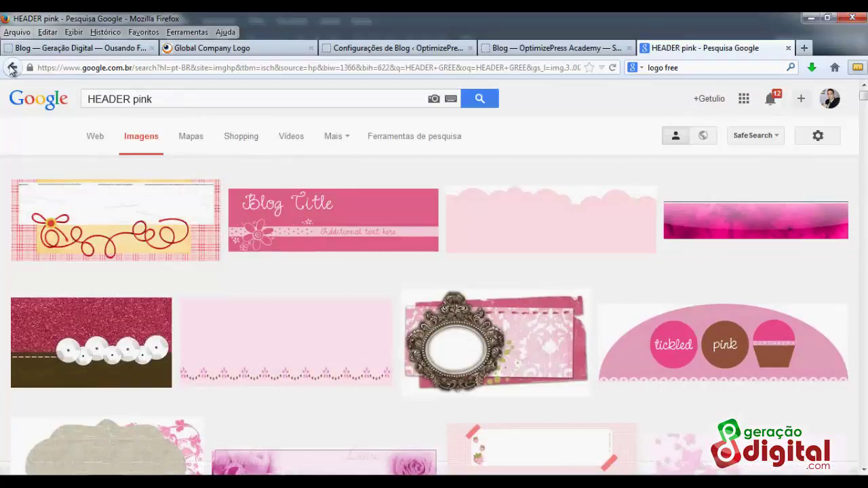
Go back to the "HEADER GREEN" image results, skim them, and return to the OptimizePress Academy blog page
left_click(12, 67)
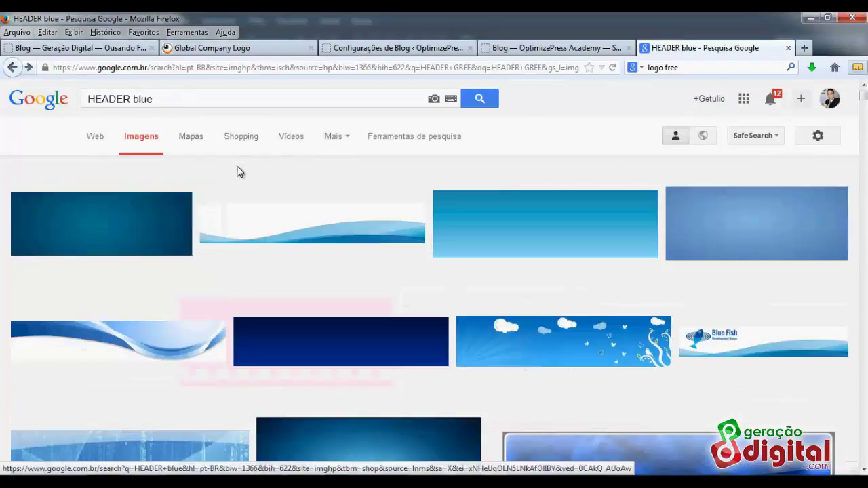
left_click(12, 67)
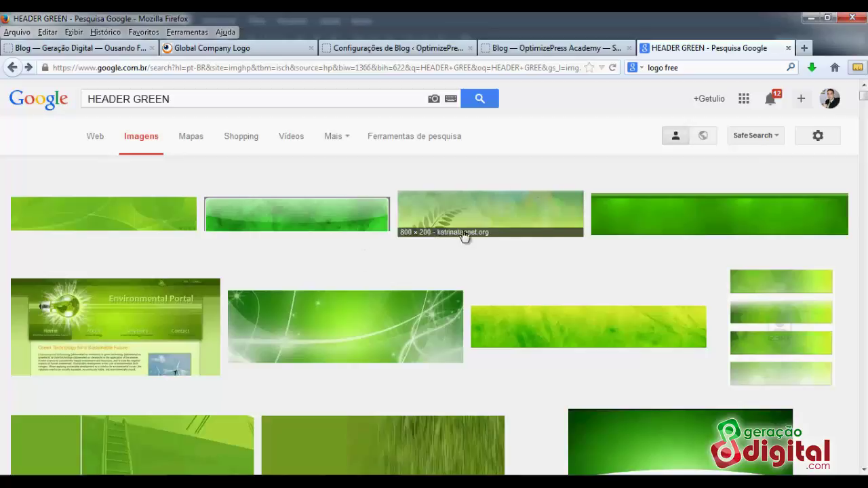
scroll(424, 215, "down", 4)
scroll(380, 217, "up", 4)
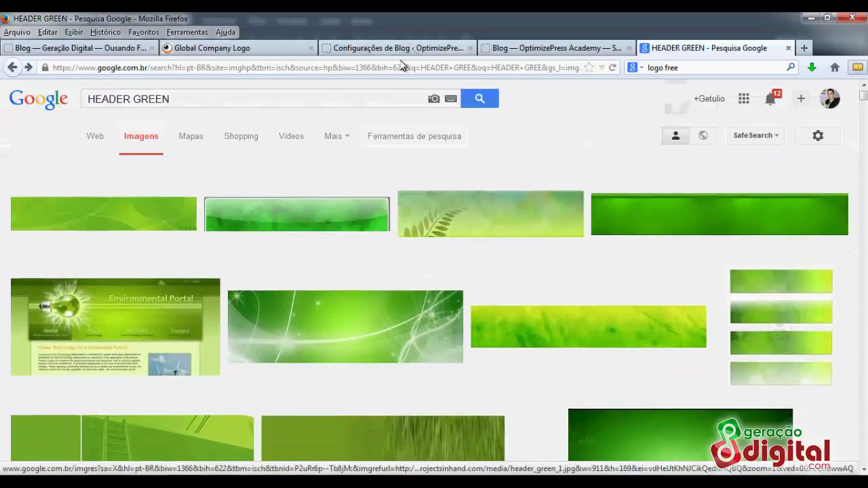
left_click(503, 49)
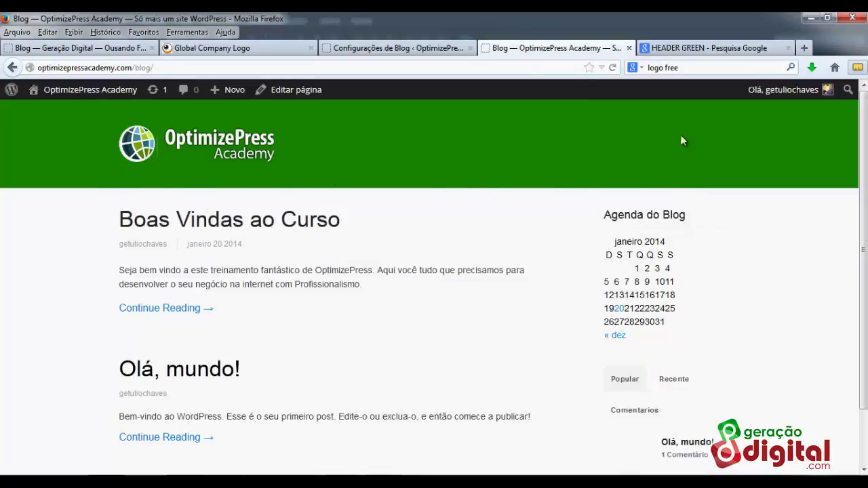
Measure the blog's green header area with the page ruler, then return to the HEADER GREEN image results
left_click(857, 67)
left_click_drag(125, 99, 731, 190)
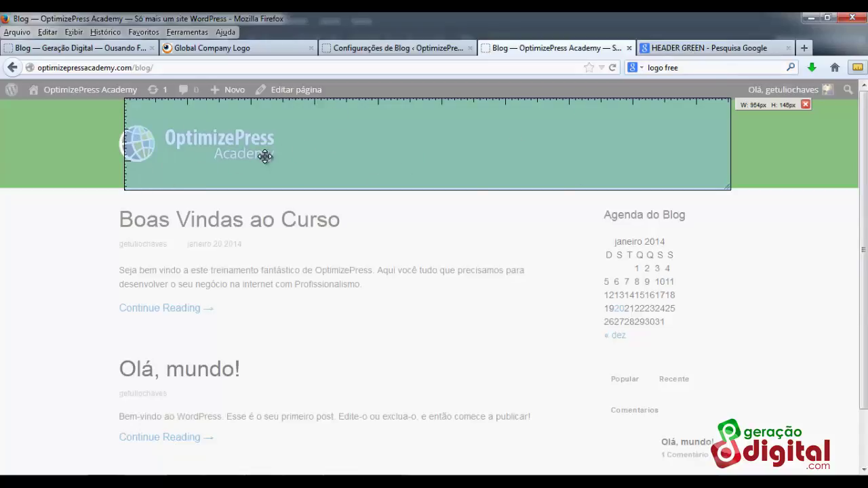
left_click(670, 54)
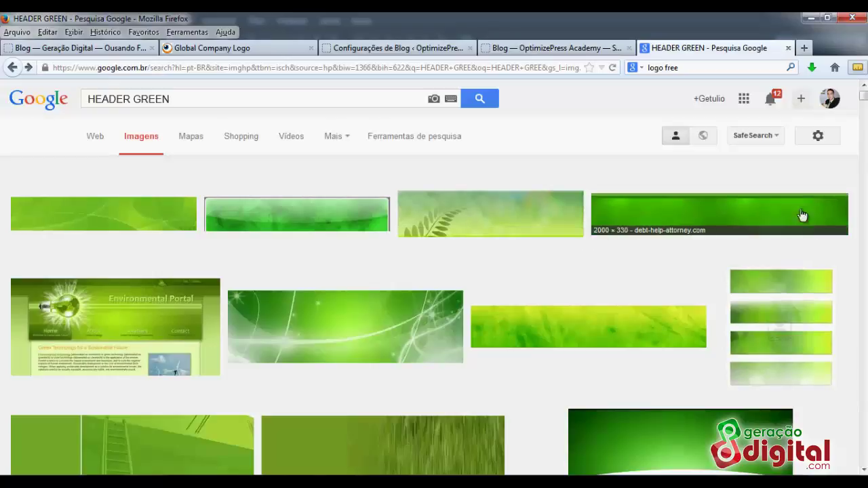
Skim the HEADER GREEN image results for a background that suits the blog's green header
scroll(616, 277, "down", 4)
scroll(542, 262, "down", 6)
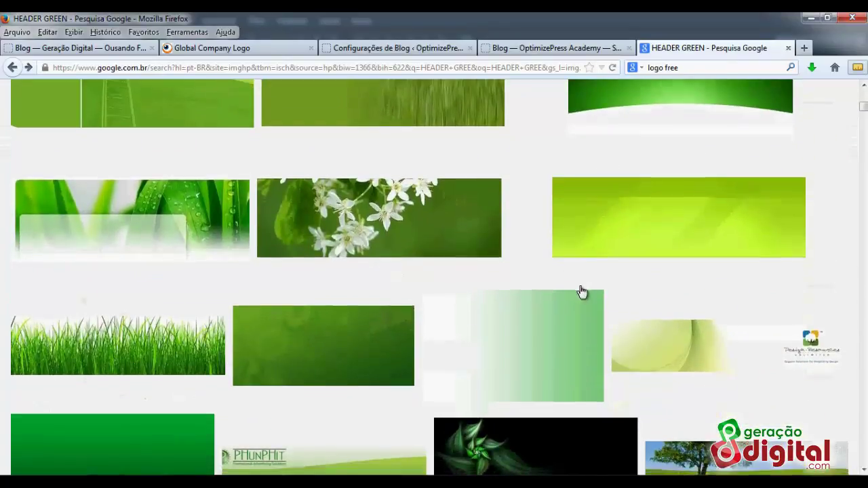
scroll(581, 291, "down", 4)
scroll(692, 209, "up", 7)
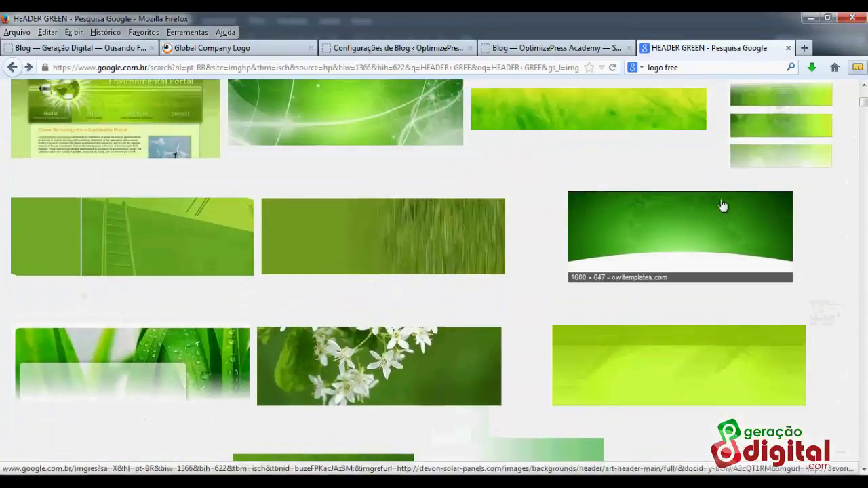
scroll(732, 217, "down", 6)
scroll(753, 204, "up", 4)
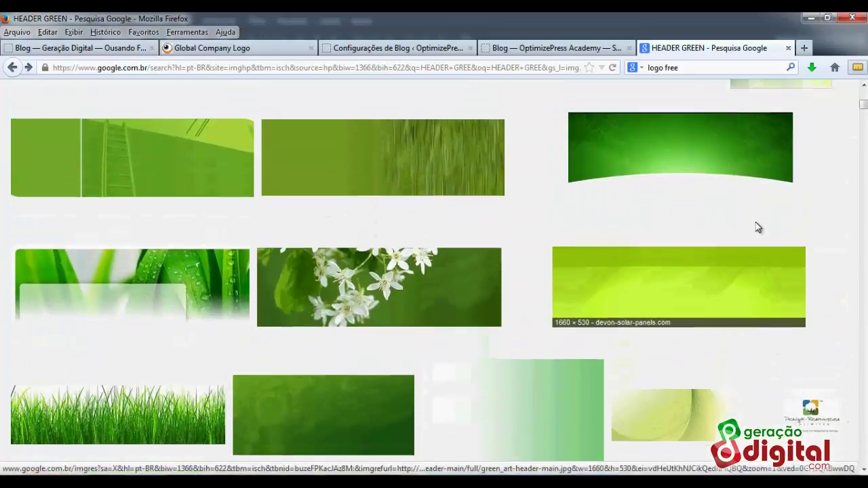
scroll(739, 160, "up", 5)
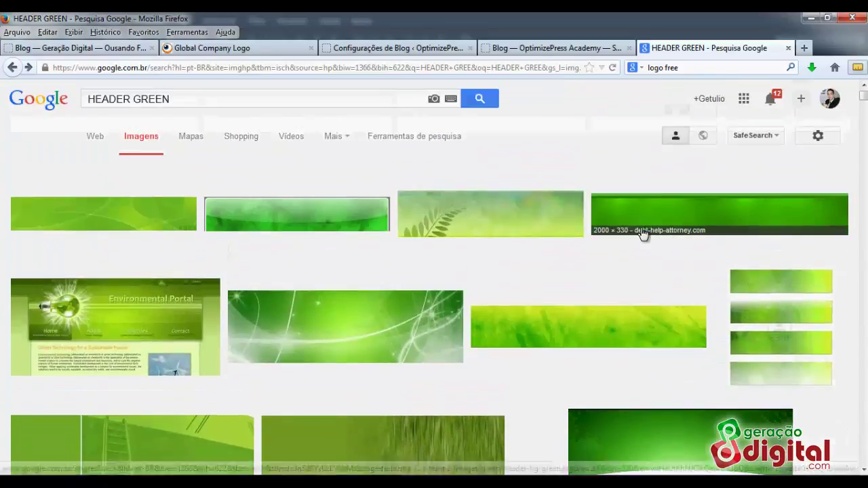
scroll(658, 346, "down", 4)
scroll(652, 268, "up", 4)
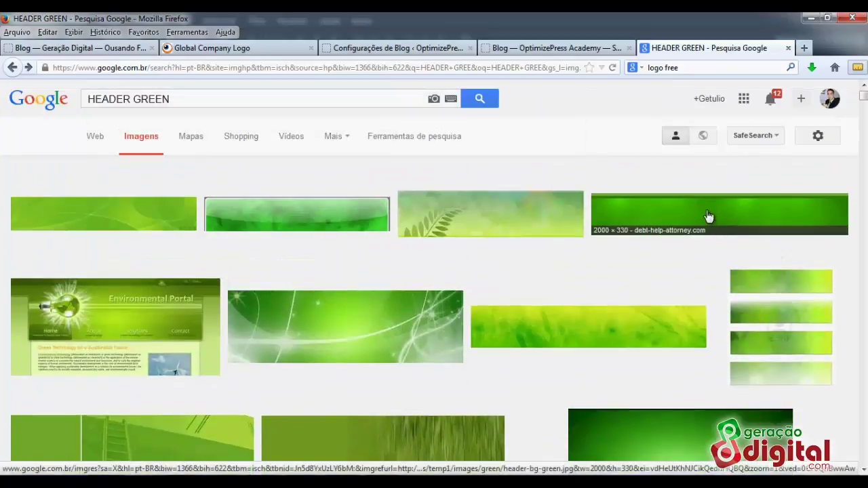
Preview the 2000 × 330 dark green header image and compare it with two of its related images
left_click(707, 213)
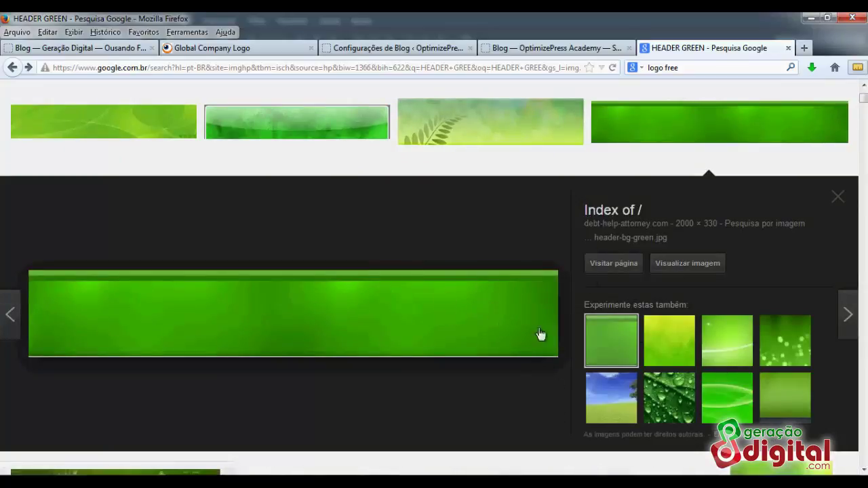
left_click(739, 341)
left_click(635, 353)
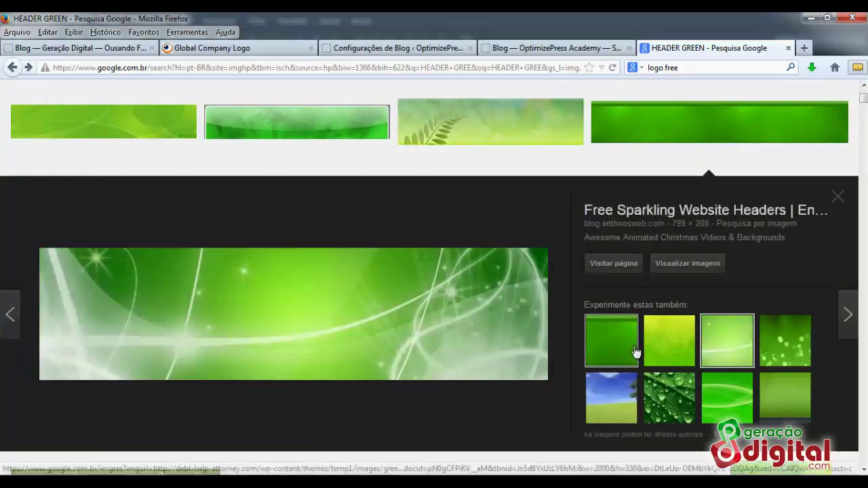
left_click(658, 350)
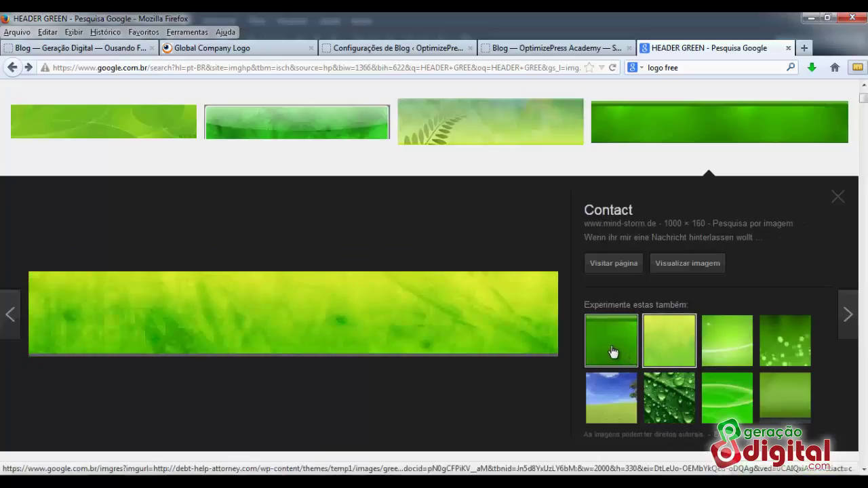
left_click(612, 350)
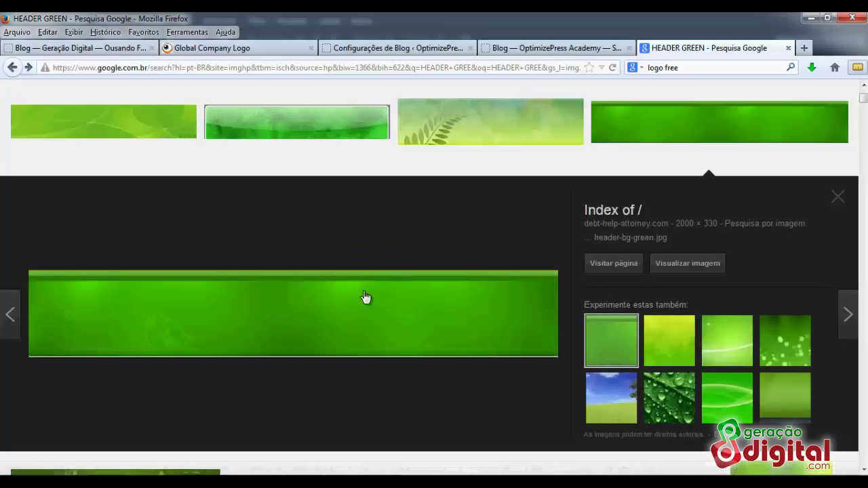
View the dark green header image at full size and save it as header-bg-green.jpg in the Modulo 4 folder
left_click(680, 268)
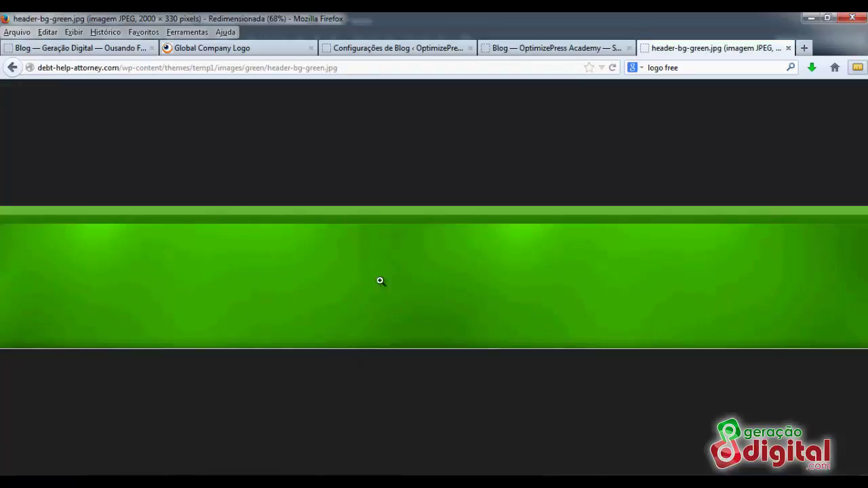
right_click(412, 274)
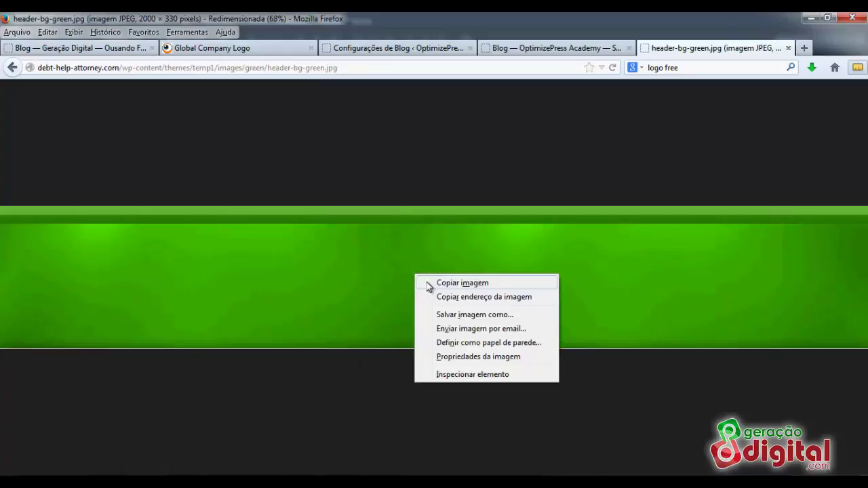
left_click(473, 316)
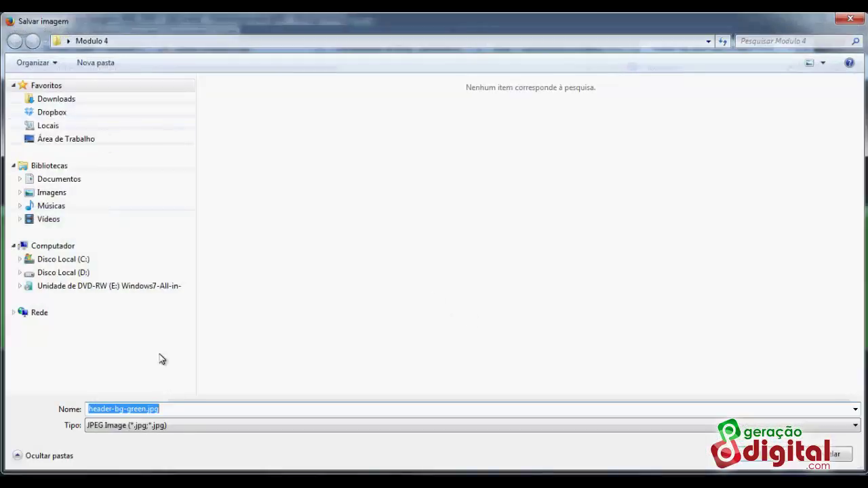
left_click(764, 464)
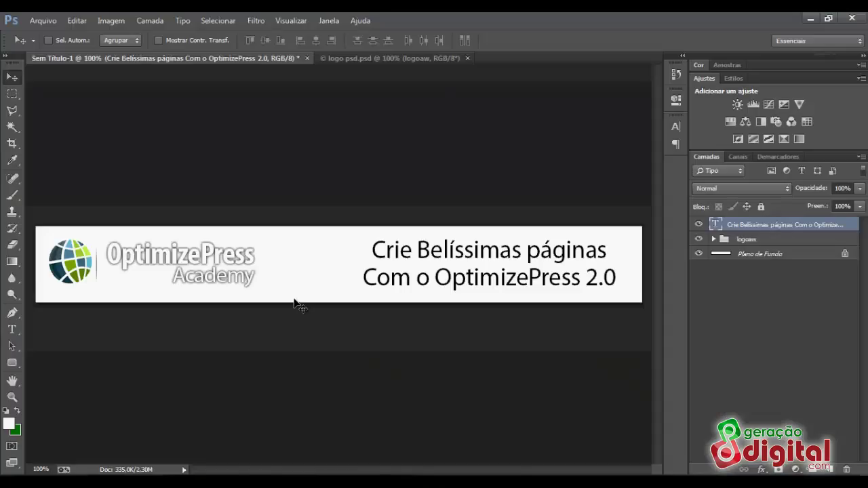
Switch to Photoshop and open header-bg-green.jpg, using its embedded color profile
left_click(43, 20)
left_click(58, 47)
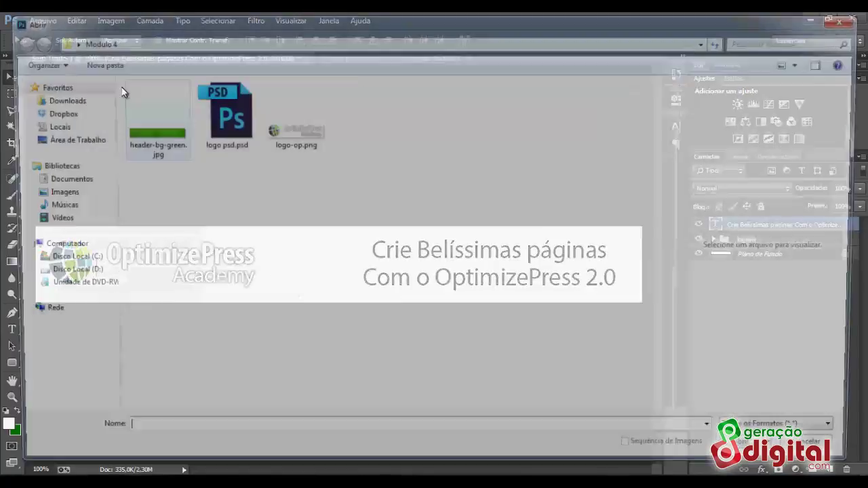
left_click(141, 115)
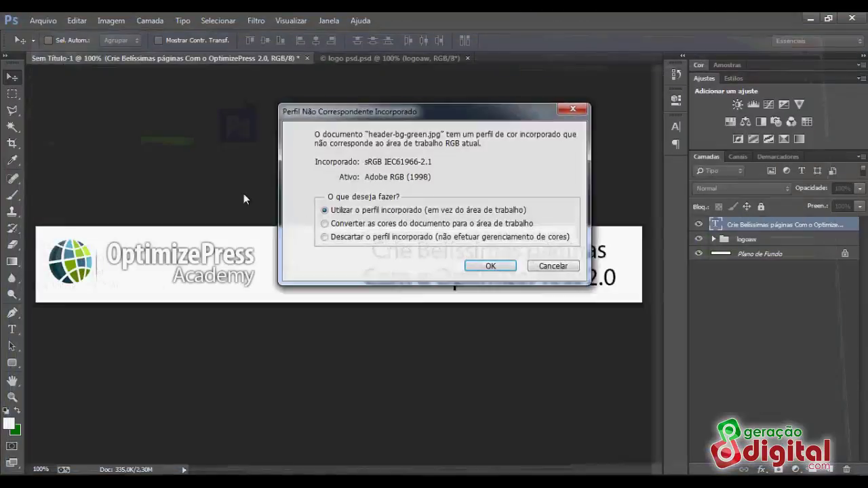
left_click(489, 265)
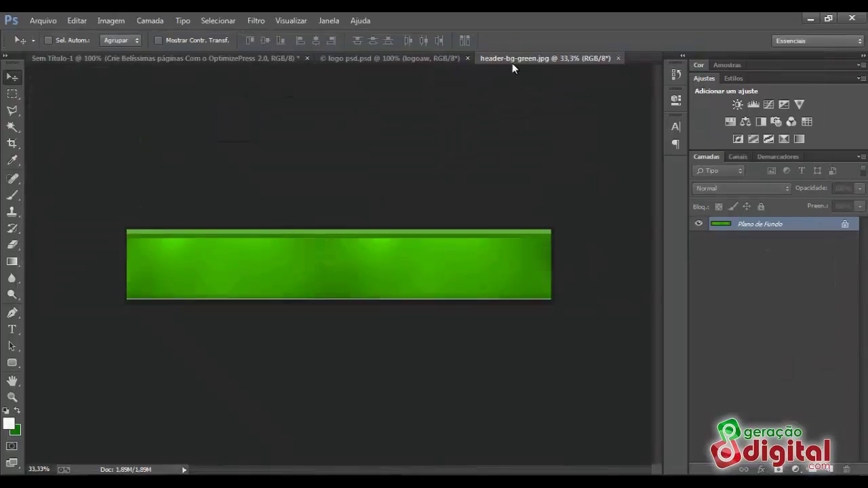
Float the header-bg-green.jpg window, copy its image into the banner document, and move the new layer down into the logoaw group
left_click_drag(514, 71, 532, 123)
left_click_drag(623, 175, 391, 266)
left_click(462, 265)
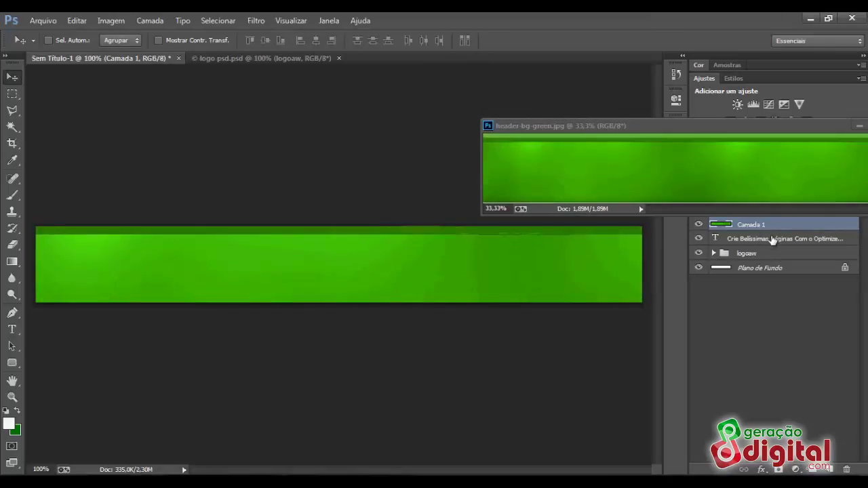
left_click_drag(773, 228, 766, 254)
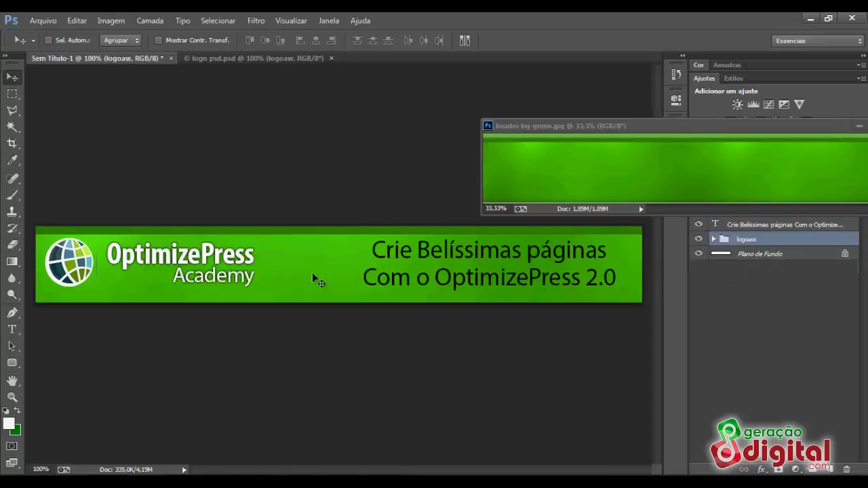
Dock the header-bg-green.jpg window back among the open documents and return to the banner document
left_click_drag(716, 134, 397, 92)
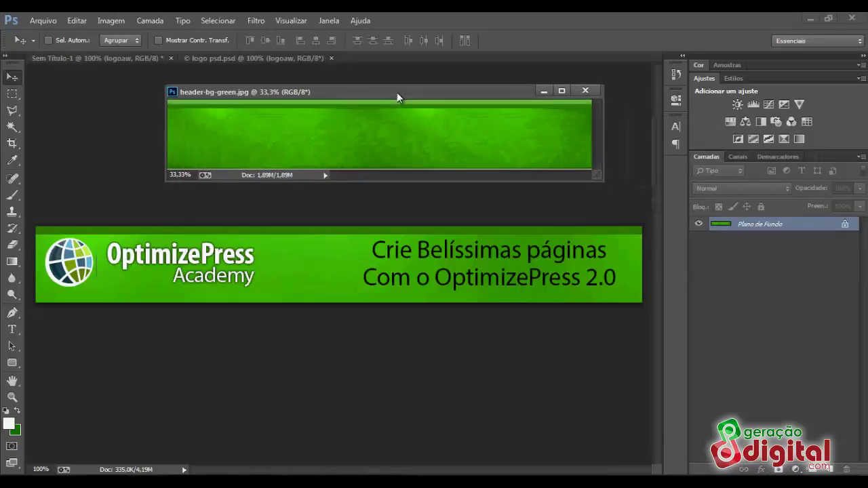
left_click(613, 282)
left_click_drag(505, 101, 499, 61)
left_click(297, 60)
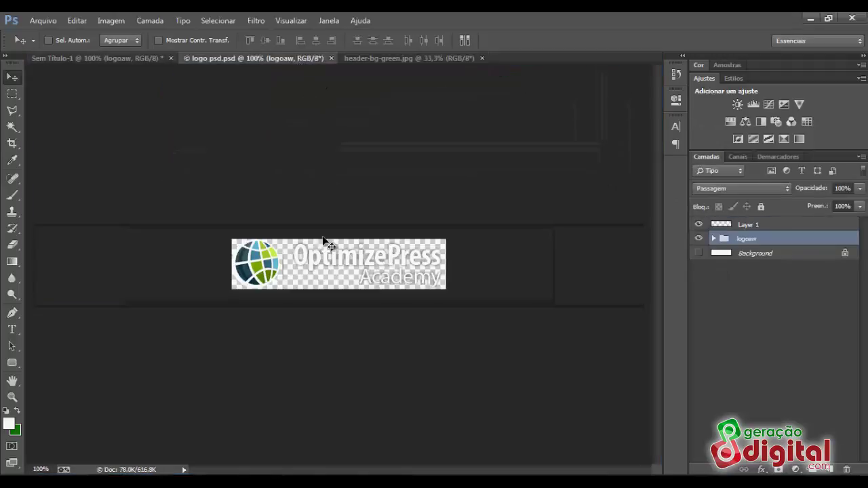
left_click(105, 58)
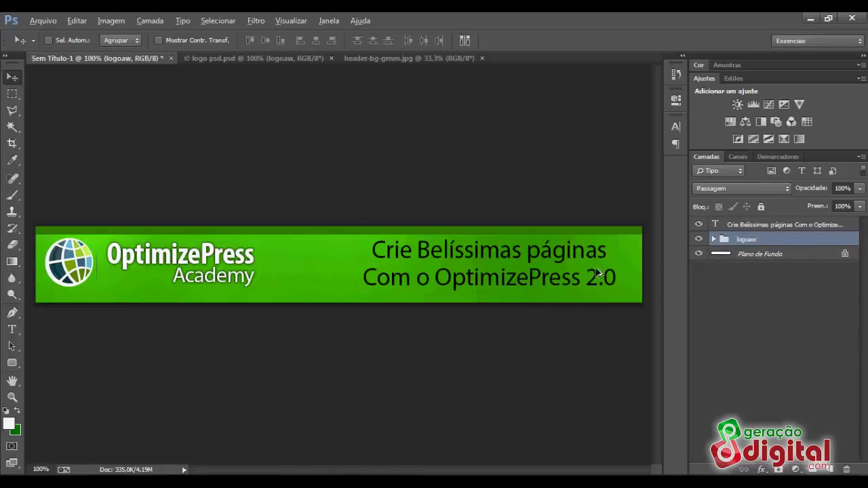
Shift the green background image slightly and place its layer between the logoaw group and Plano de Fundo
key("ctrl+v")
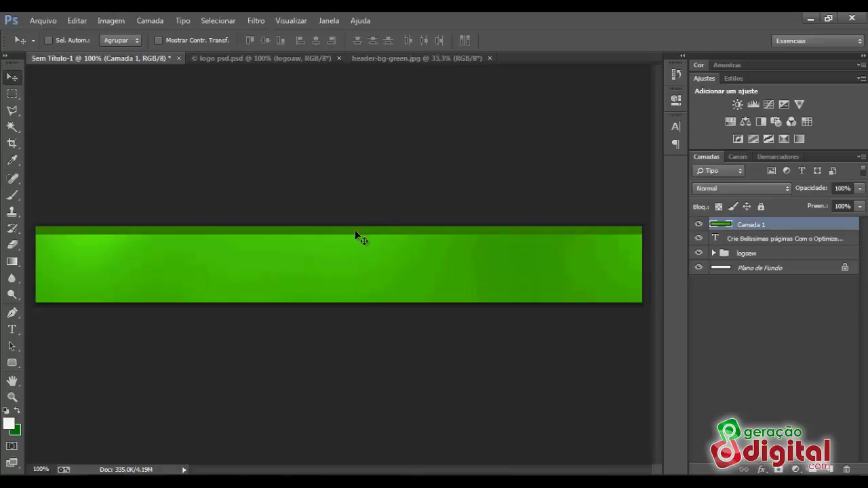
left_click_drag(190, 256, 220, 262)
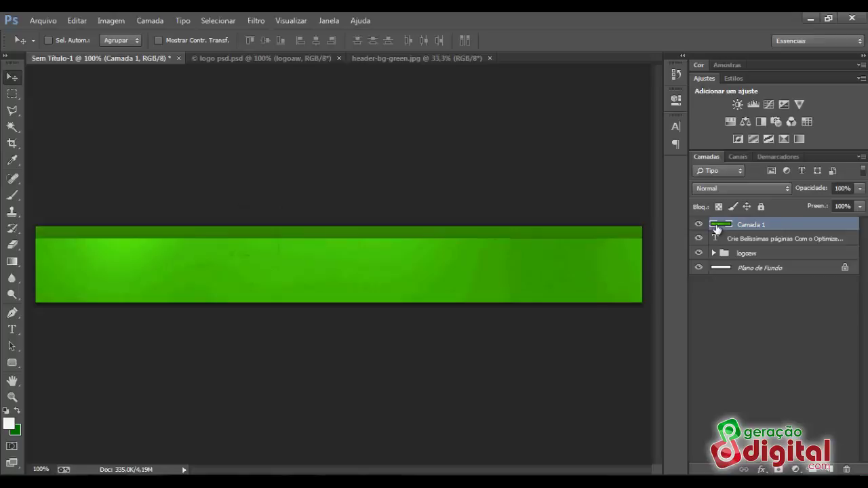
left_click_drag(723, 226, 707, 260)
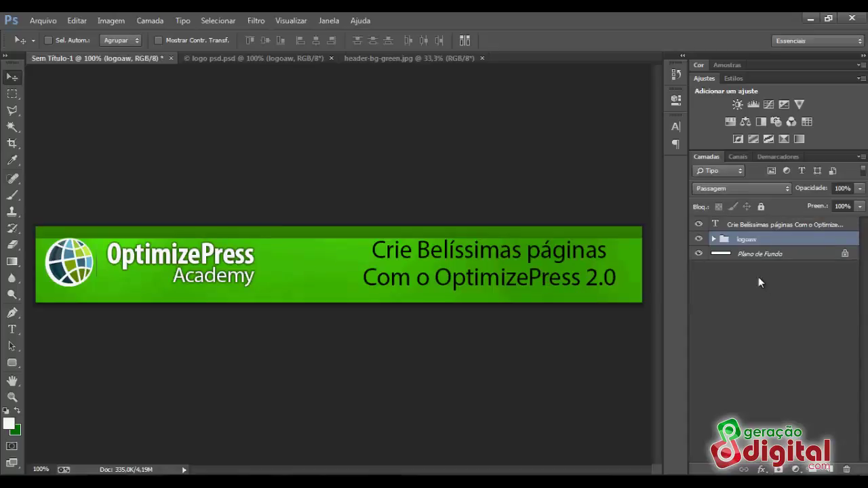
key("ctrl+z")
left_click_drag(721, 227, 700, 259)
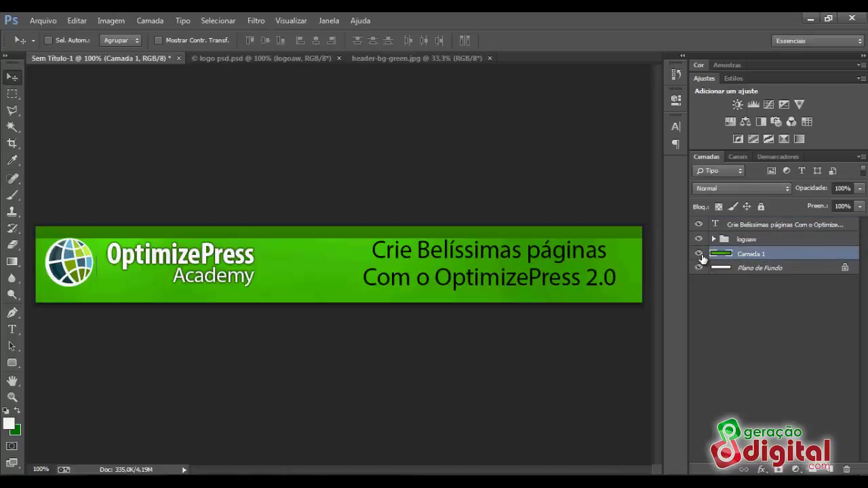
Hide and show the green background, the logo group and the slogan layer in turn to check each one
left_click(699, 256)
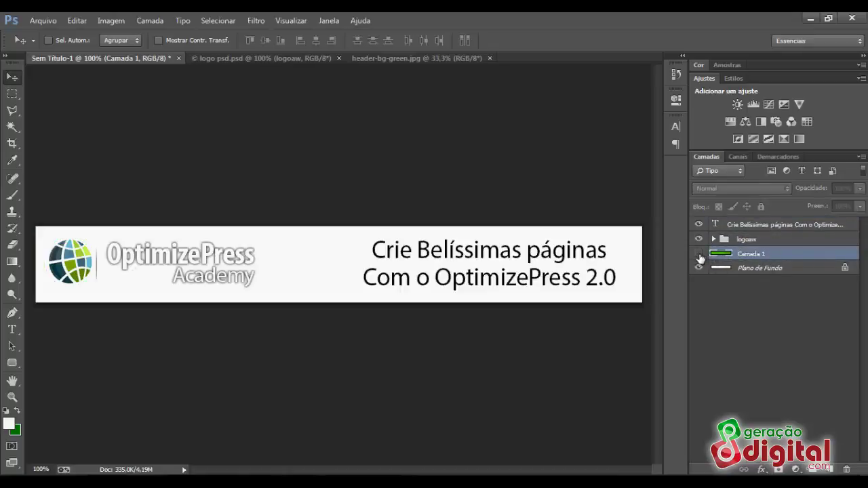
left_click(699, 256)
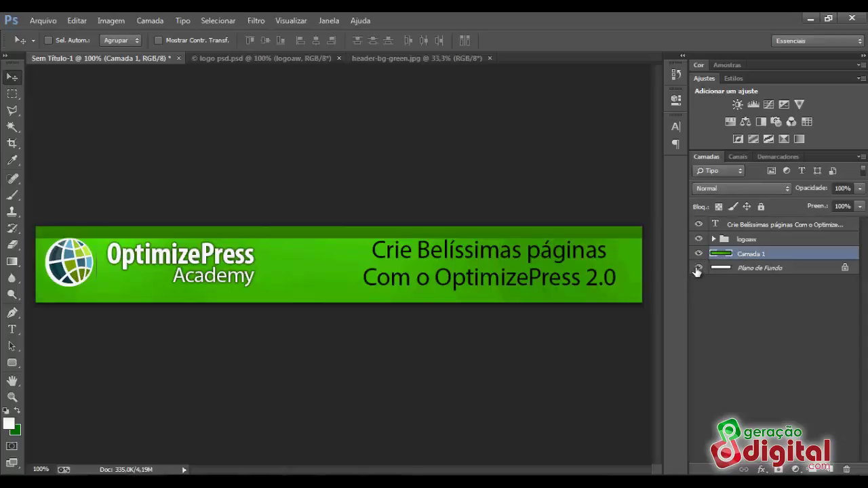
left_click(700, 241)
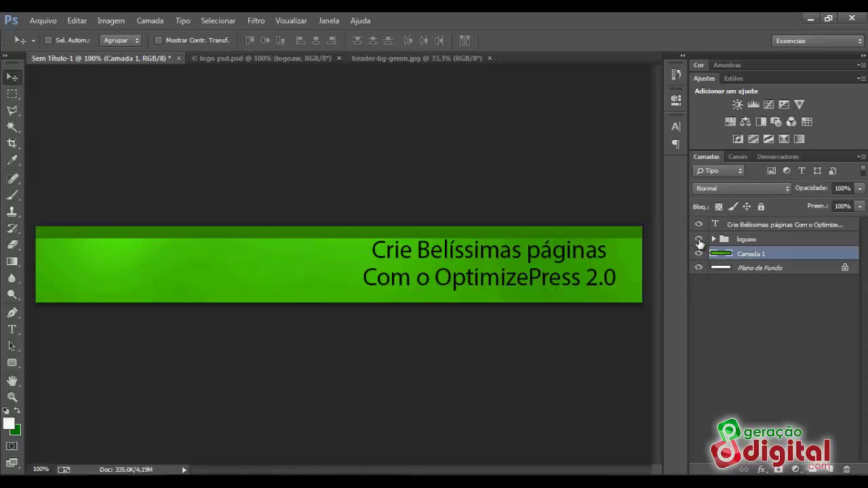
left_click(700, 240)
left_click(698, 226)
left_click(697, 226)
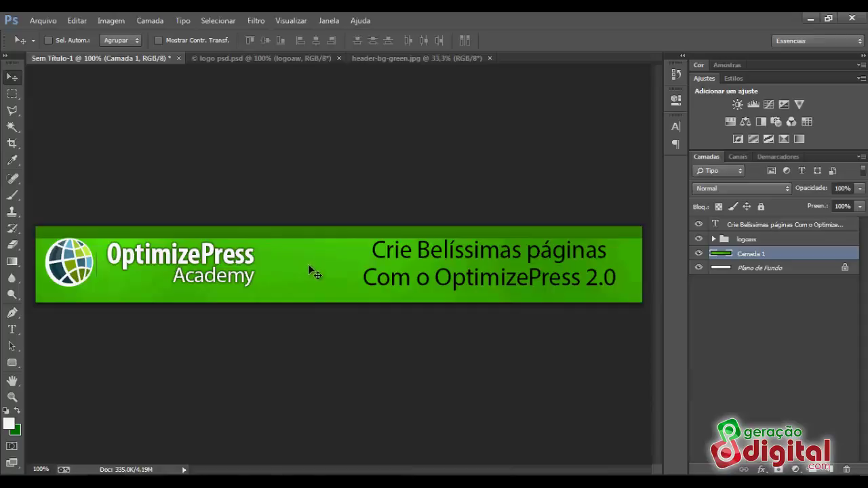
Move the green background image slightly upward so its dark upper band is thinner in the banner
left_click_drag(309, 265, 314, 270)
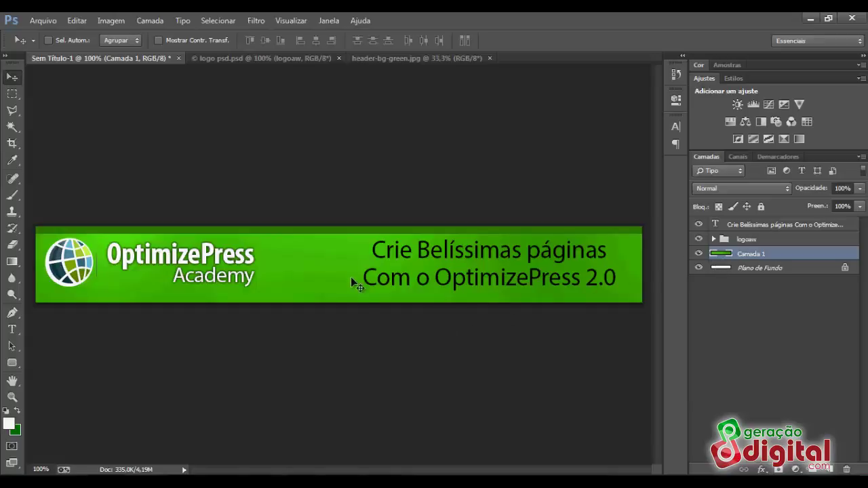
Colorize the green background layer using Hue/Saturation with hue 104, saturation 74 and lightness +17
left_click(118, 22)
mouse_move(131, 55)
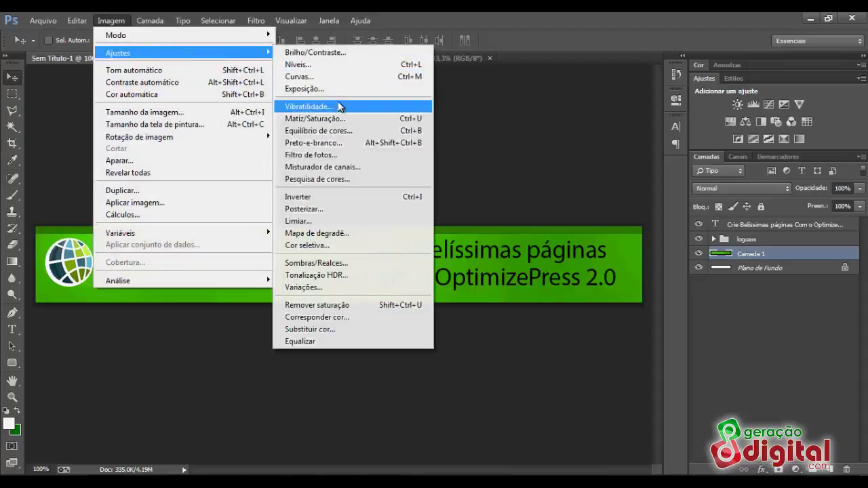
left_click(328, 118)
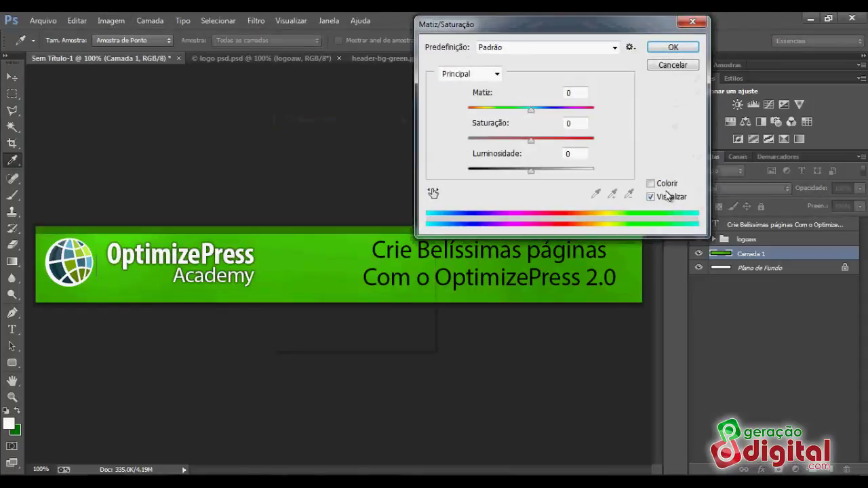
left_click(651, 184)
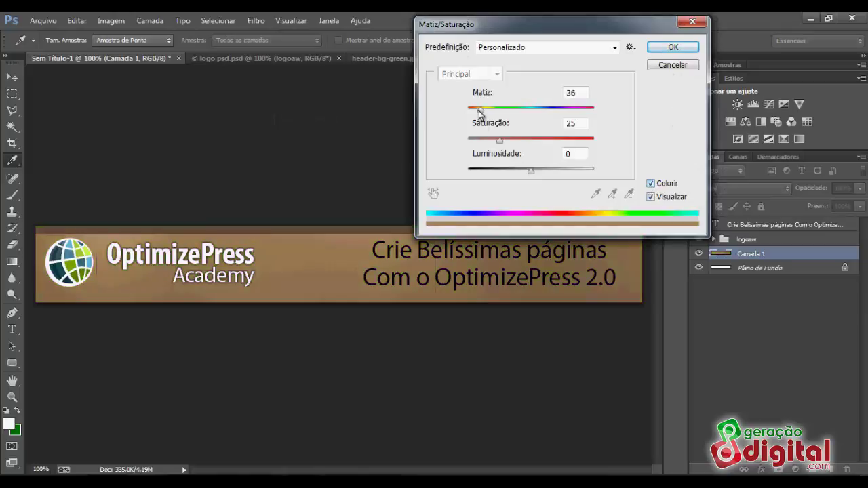
left_click_drag(479, 110, 506, 110)
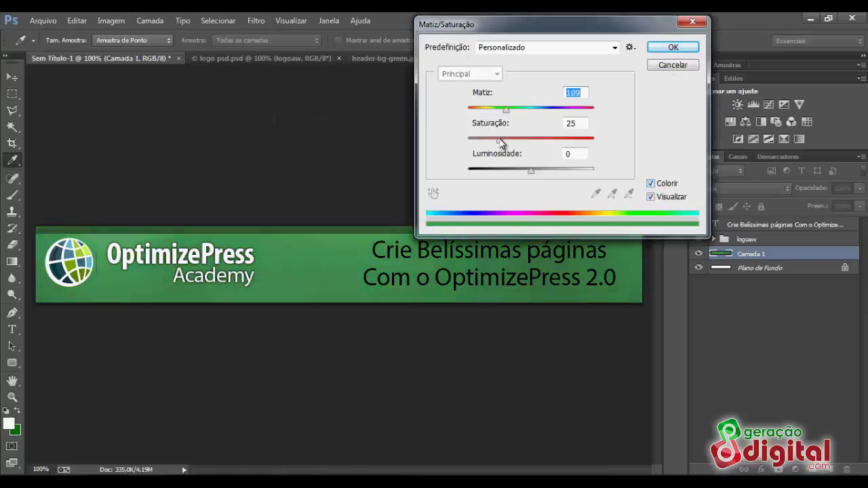
left_click_drag(500, 140, 542, 140)
mouse_move(531, 170)
left_mouse_down()
mouse_move(548, 172)
mouse_move(537, 171)
left_mouse_up()
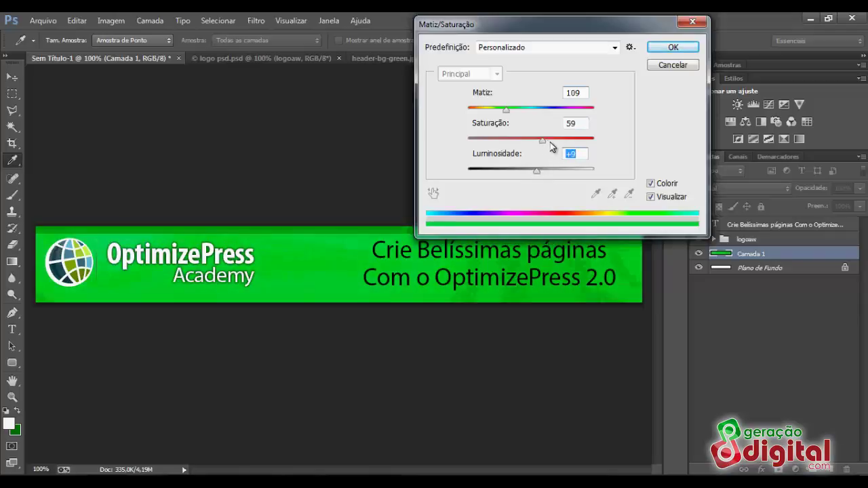
left_click_drag(551, 143, 555, 143)
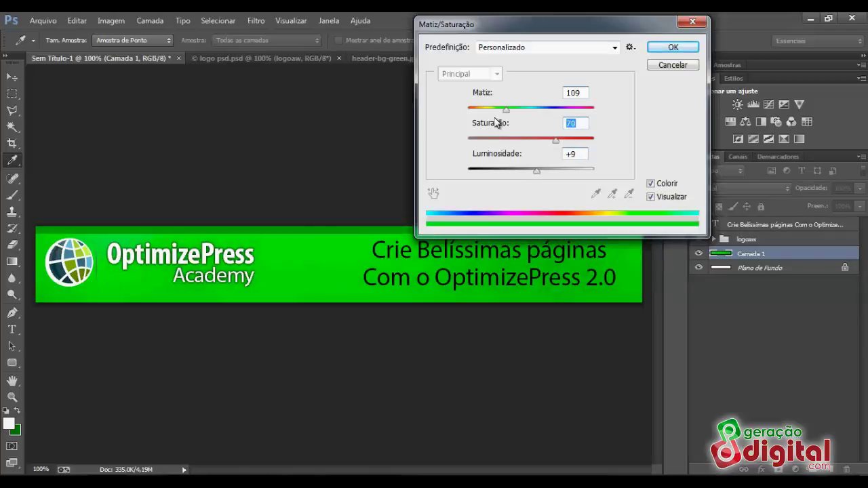
mouse_move(506, 110)
left_mouse_down()
mouse_move(516, 118)
mouse_move(456, 116)
mouse_move(508, 121)
left_mouse_up()
left_click_drag(556, 140, 560, 140)
mouse_move(538, 171)
left_mouse_down()
mouse_move(524, 174)
mouse_move(542, 175)
left_mouse_up()
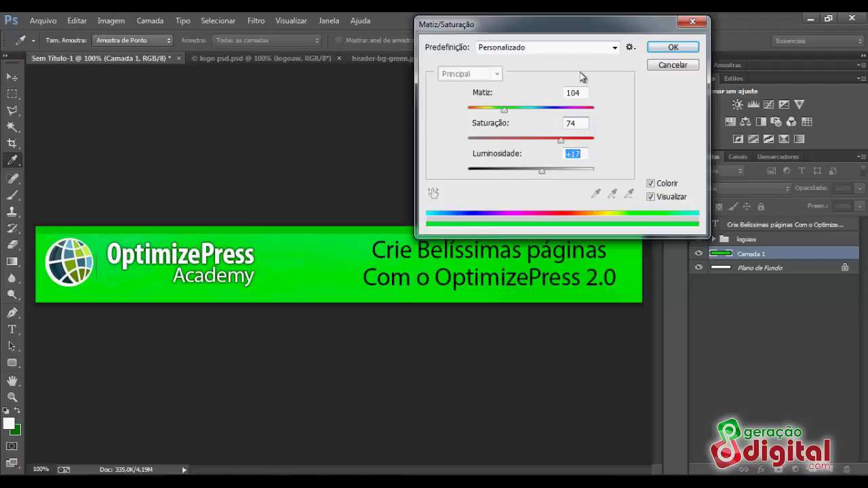
left_click(674, 48)
key("v")
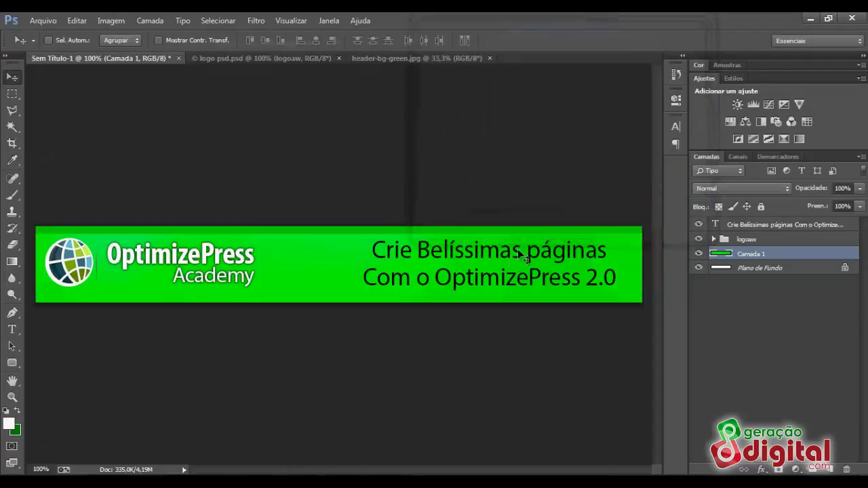
Set the line spacing of the whole two-line slogan to 13 mm
left_click(744, 226)
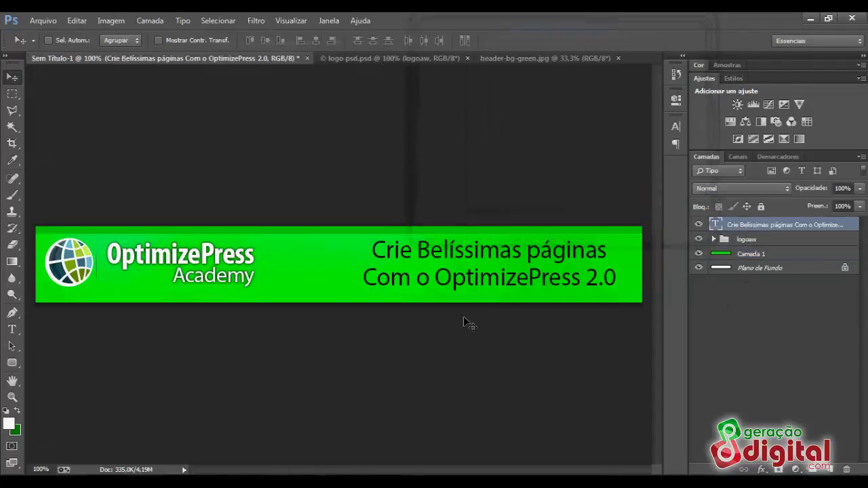
left_click(12, 329)
left_click(477, 257)
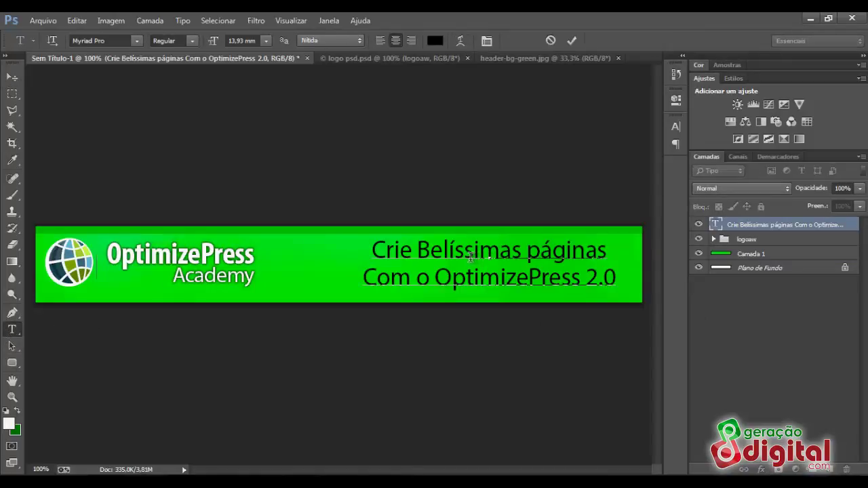
key("ctrl+a")
left_click(486, 41)
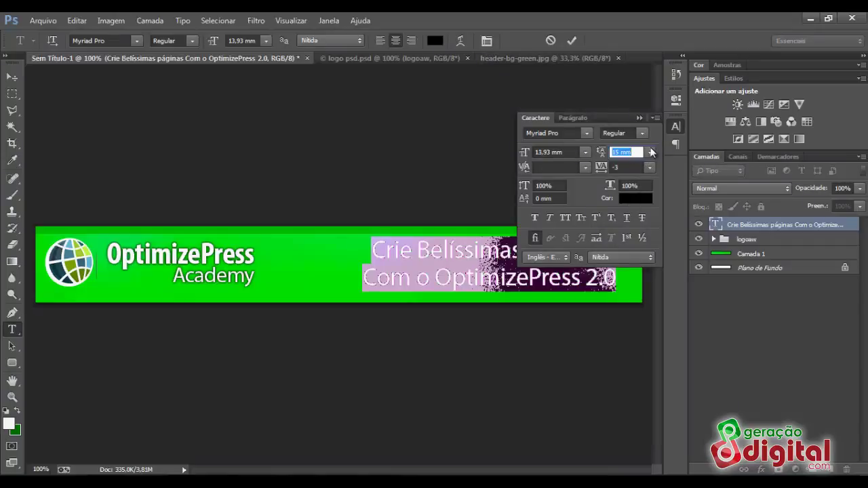
type("14")
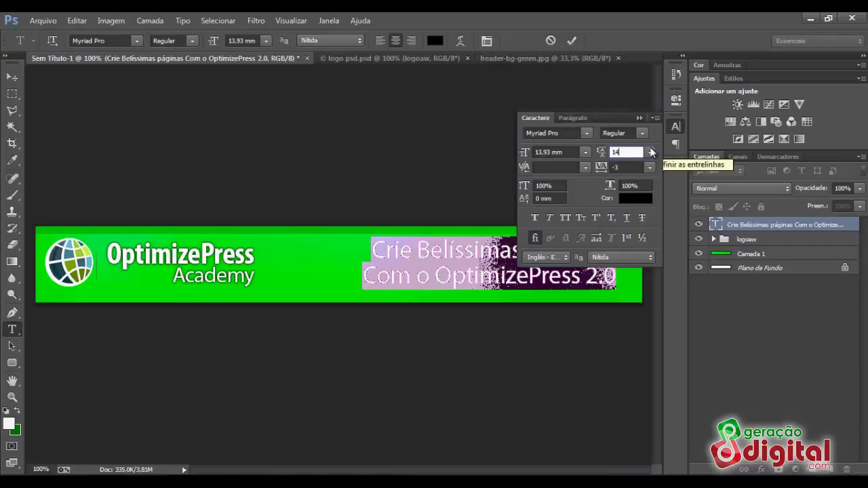
key("BackSpace")
type("3")
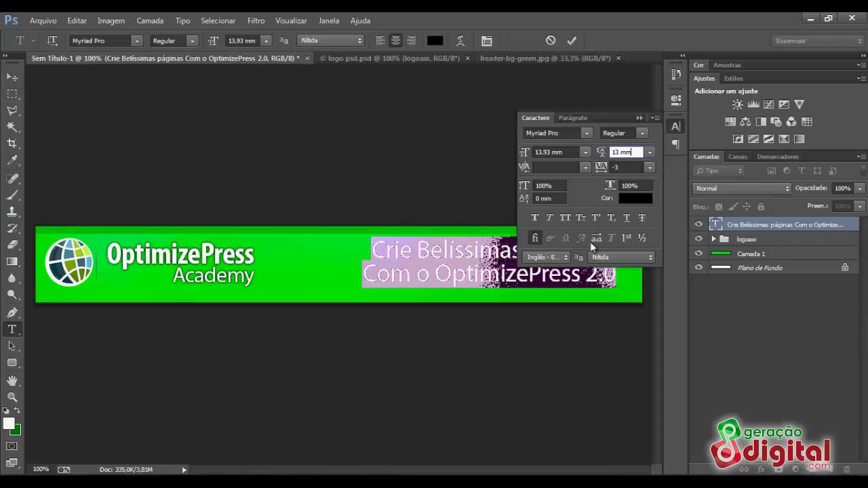
Apply faux bold to the entire slogan and shift it slightly left and down in the banner
left_click(535, 218)
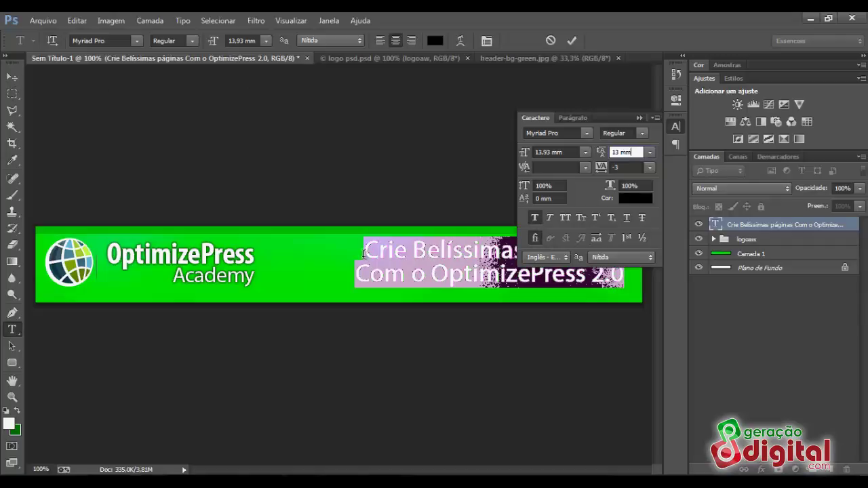
left_click(430, 266)
key("ctrl+a")
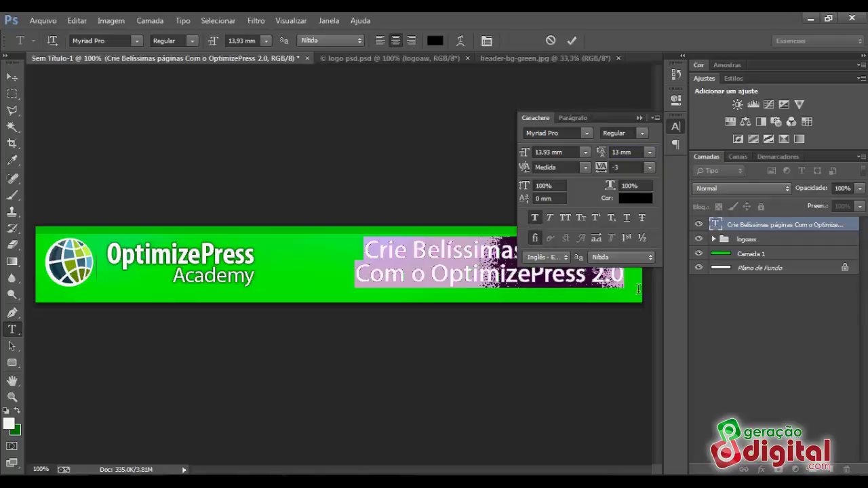
left_click(13, 75)
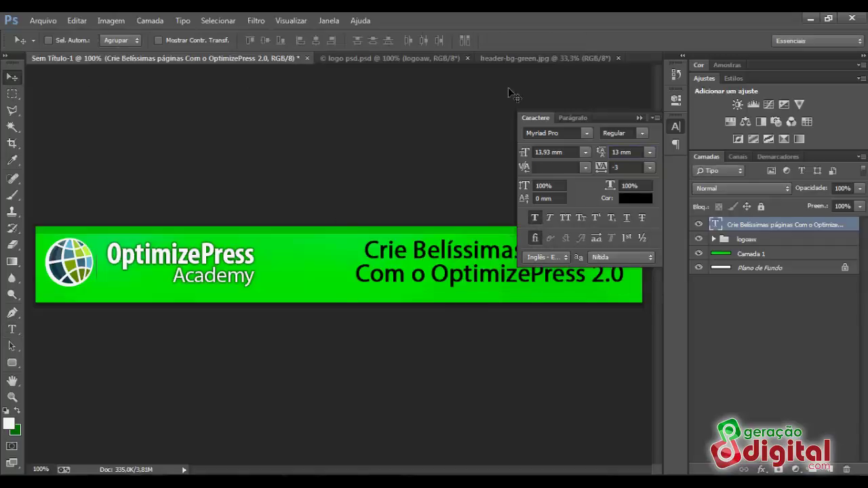
left_click(639, 118)
left_click_drag(538, 253, 531, 257)
Change the color of all the slogan text to white, ffffff
left_click(12, 331)
left_click(523, 278)
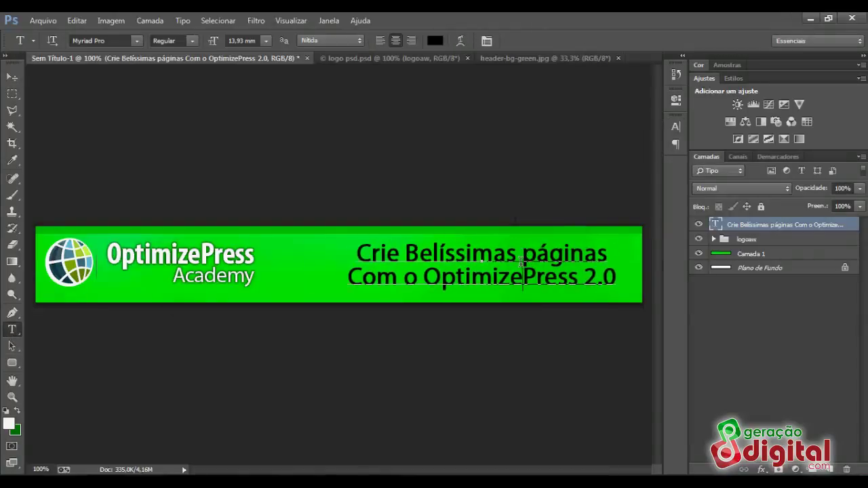
key("ctrl+a")
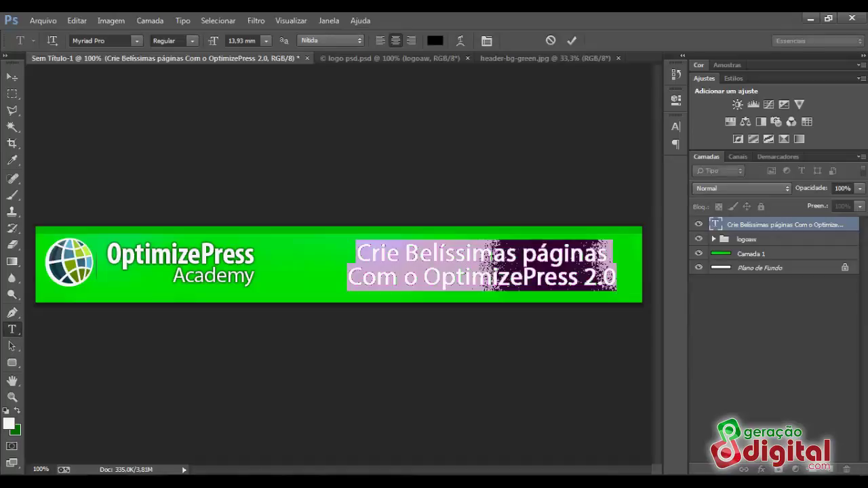
left_click(435, 40)
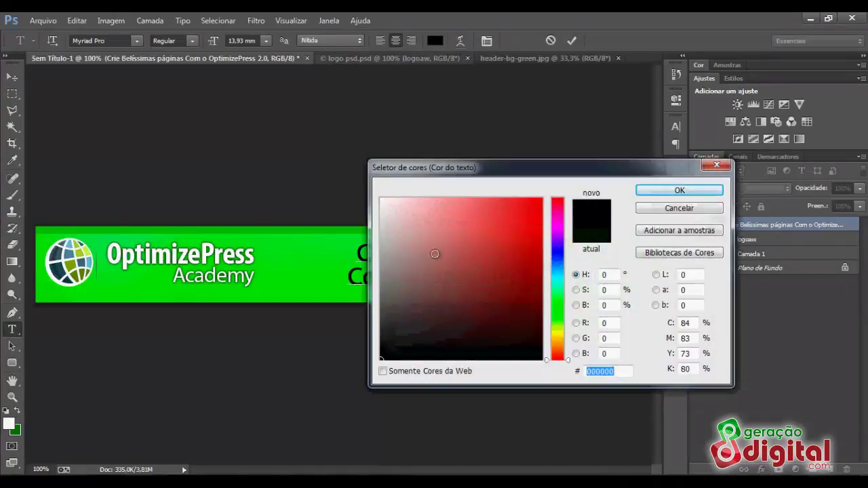
type("ffffff")
left_click_drag(456, 170, 366, 149)
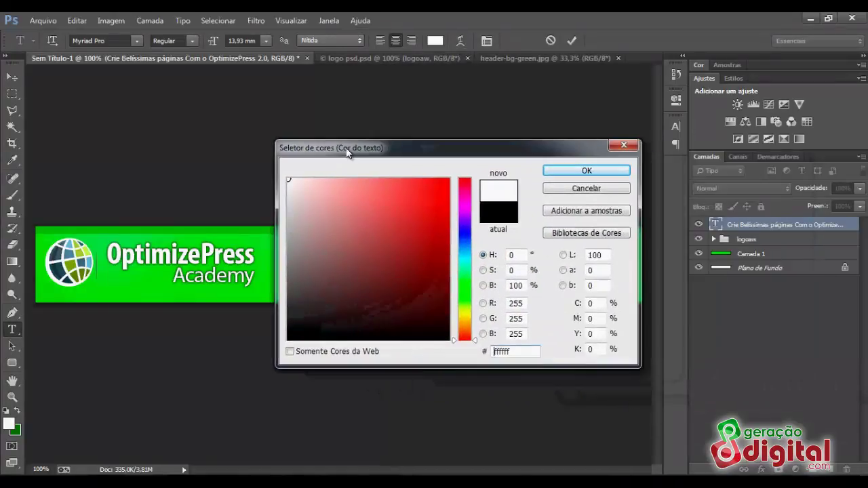
left_click(583, 168)
Add a drop shadow to the slogan layer with the default settings
left_click(763, 235)
right_click(763, 235)
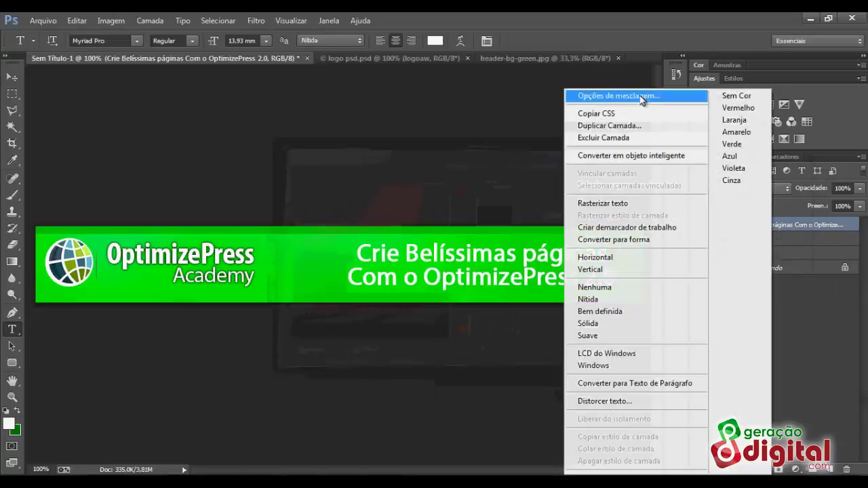
left_click(558, 220)
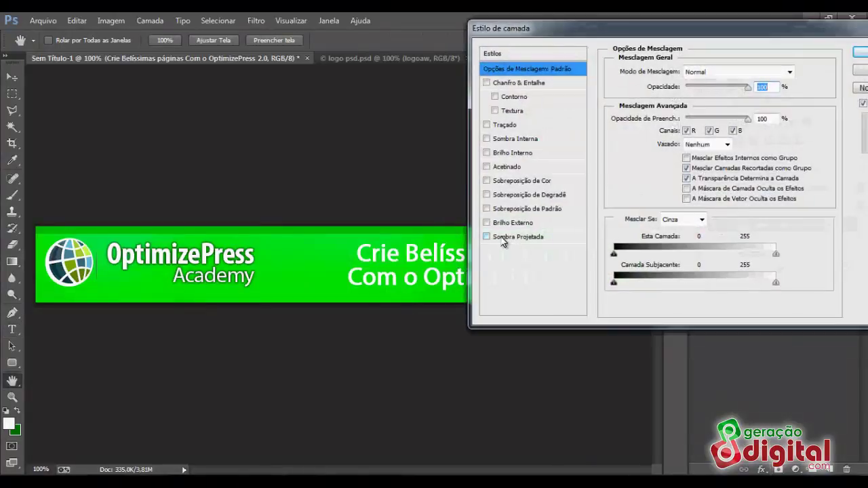
left_click(502, 238)
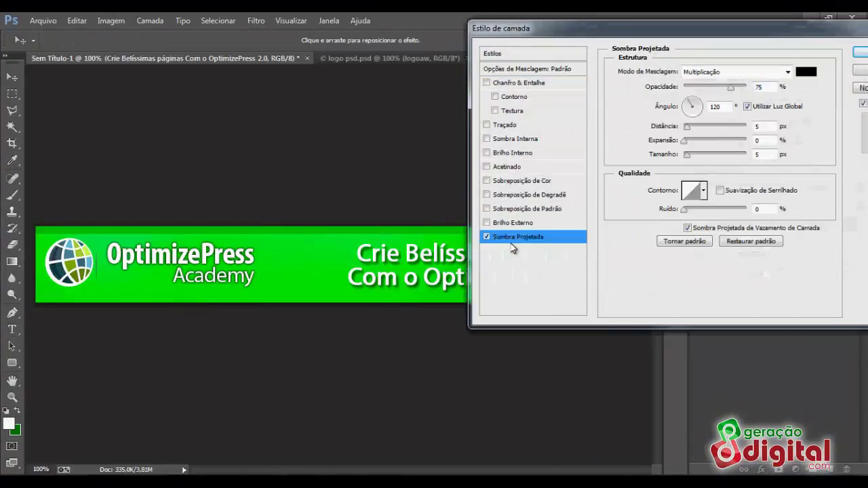
left_click(862, 55)
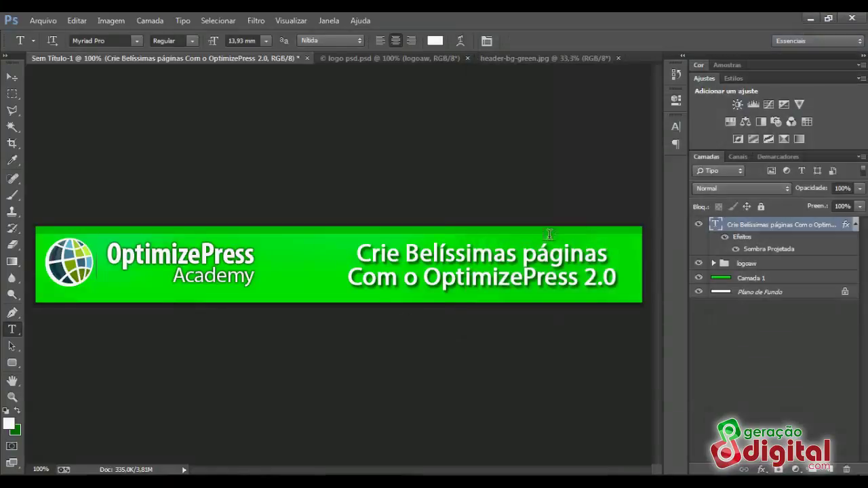
Review the slogan's drop shadow settings and move the slogan slightly downward
right_click(776, 234)
left_click(619, 95)
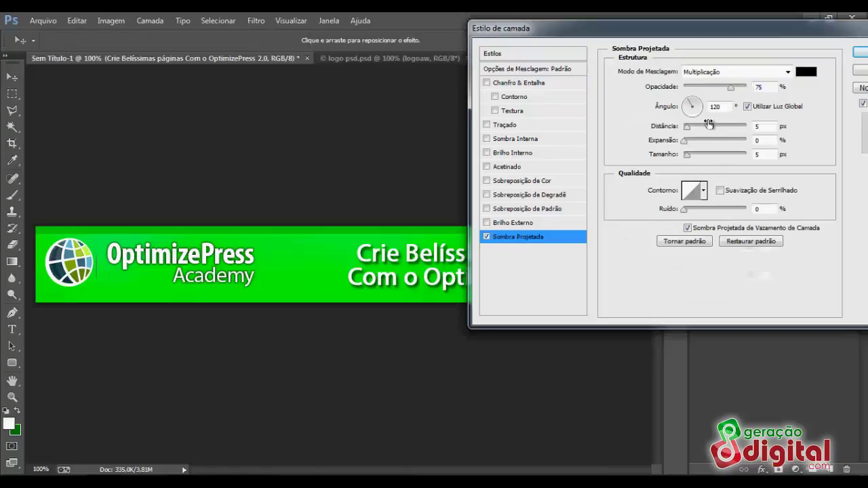
left_click(860, 53)
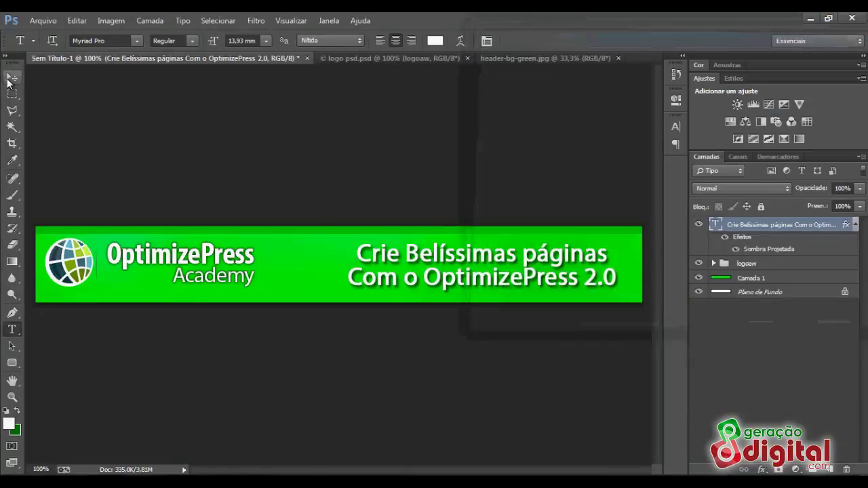
left_click(11, 76)
left_click_drag(543, 263, 543, 266)
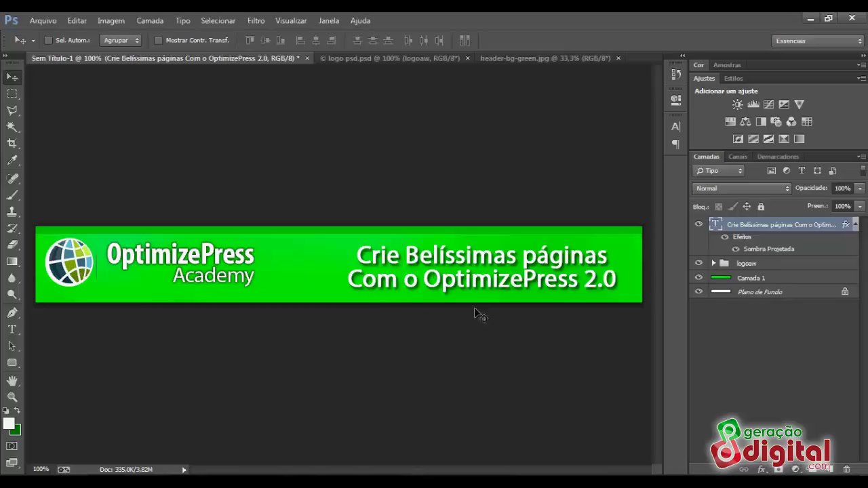
Start exporting the banner for the web, and switch to Firefox to view the Configurações de Blog page
left_click(36, 23)
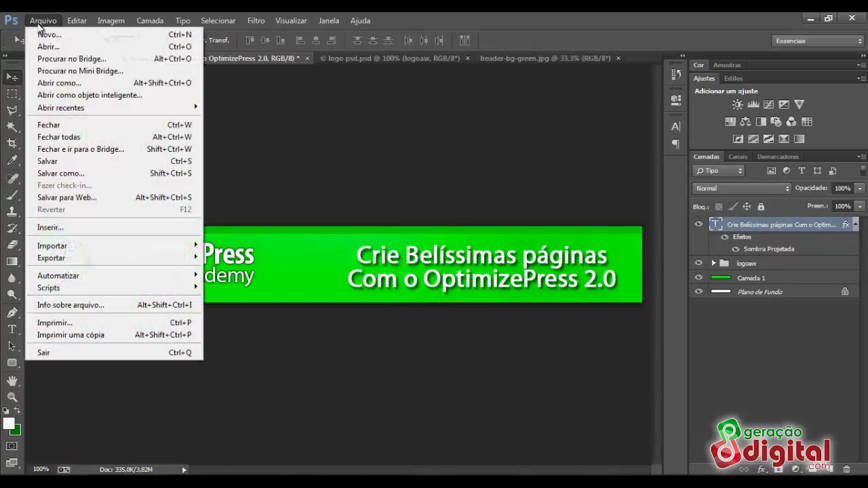
left_click(156, 197)
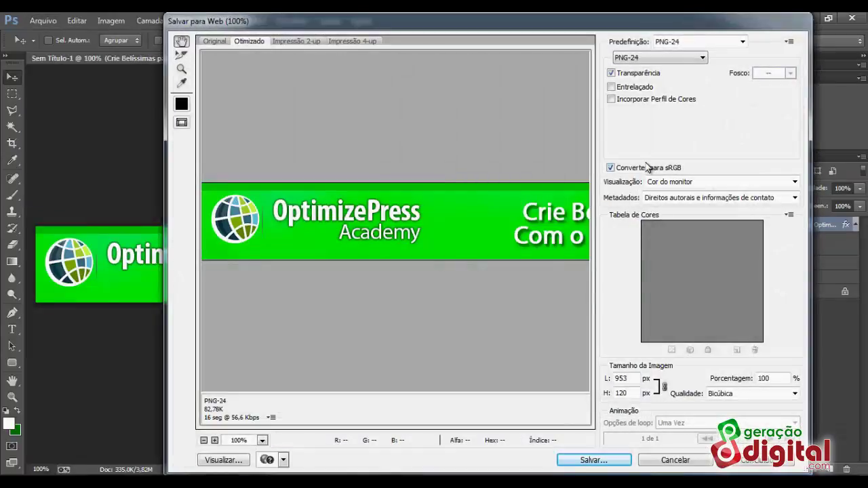
left_click(186, 483)
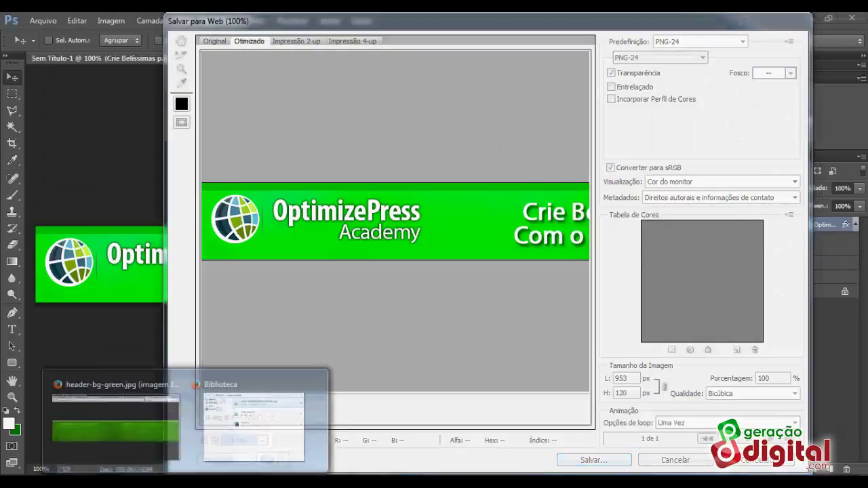
left_click(127, 439)
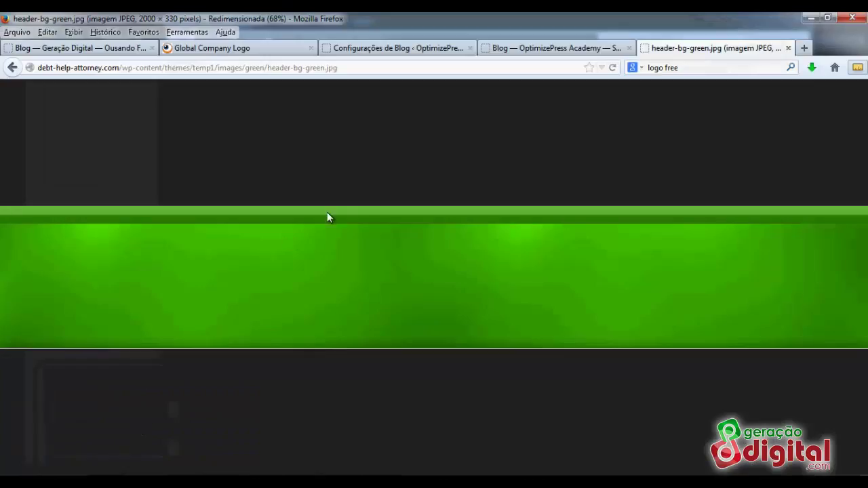
left_click(353, 49)
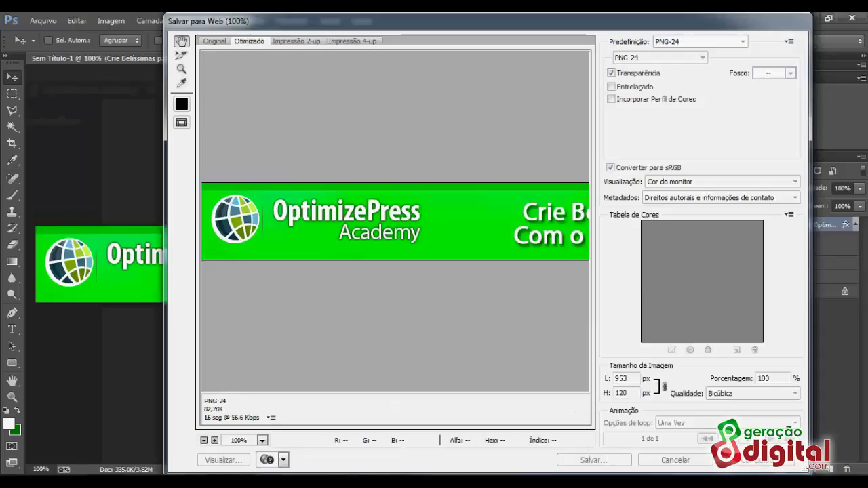
Back in Photoshop, set the web export size to 975 × 123 px and the format to JPEG at quality 100
double_click(634, 379)
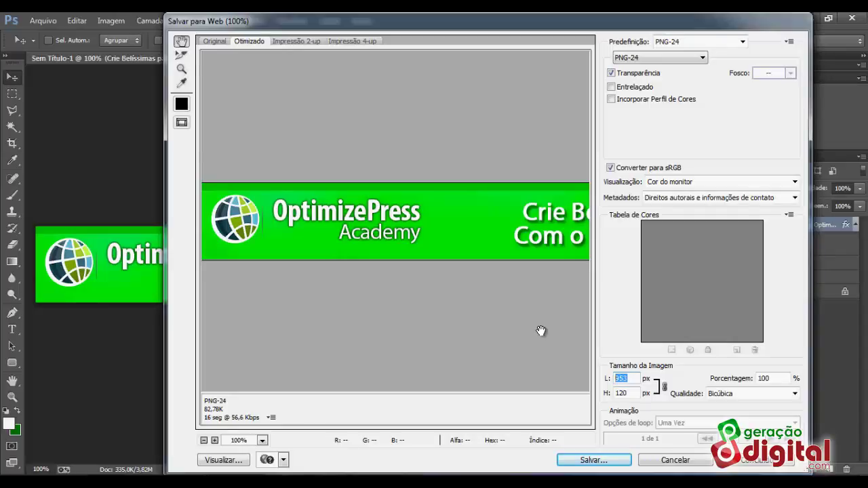
type("975")
left_click(627, 394)
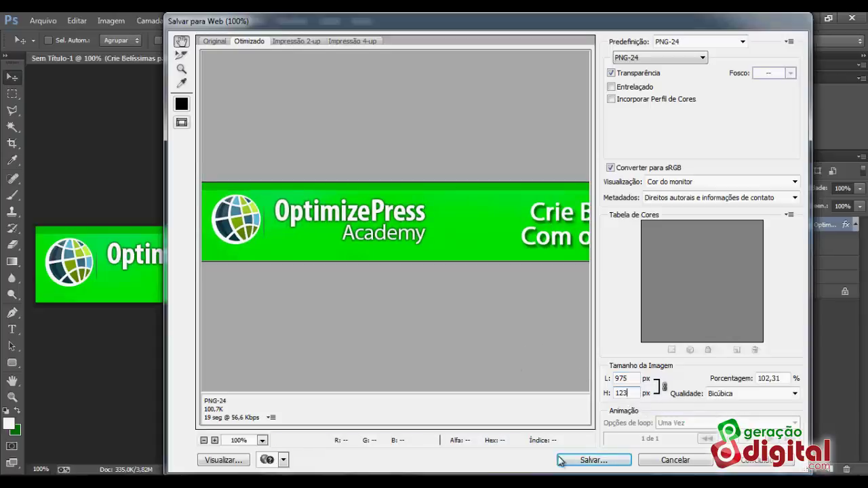
left_click(702, 58)
left_click(627, 78)
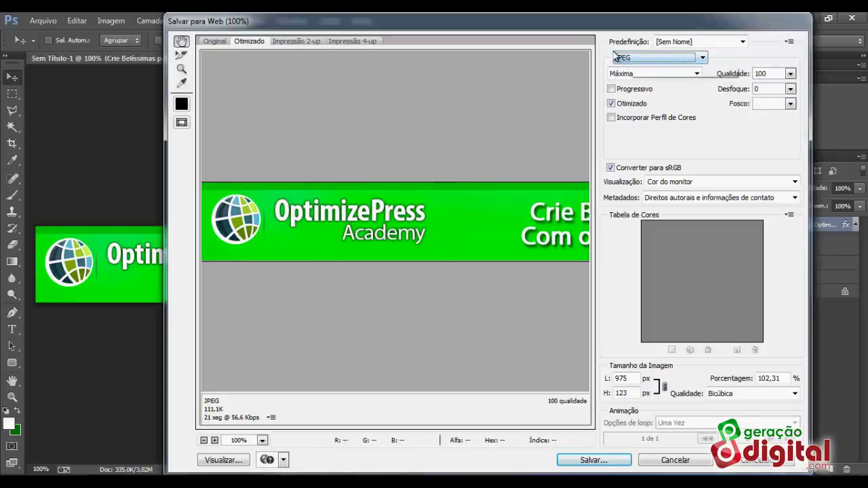
Lower the JPEG export quality preset to Alta (60), keeping the banner size at 975 × 123 px
left_click(696, 74)
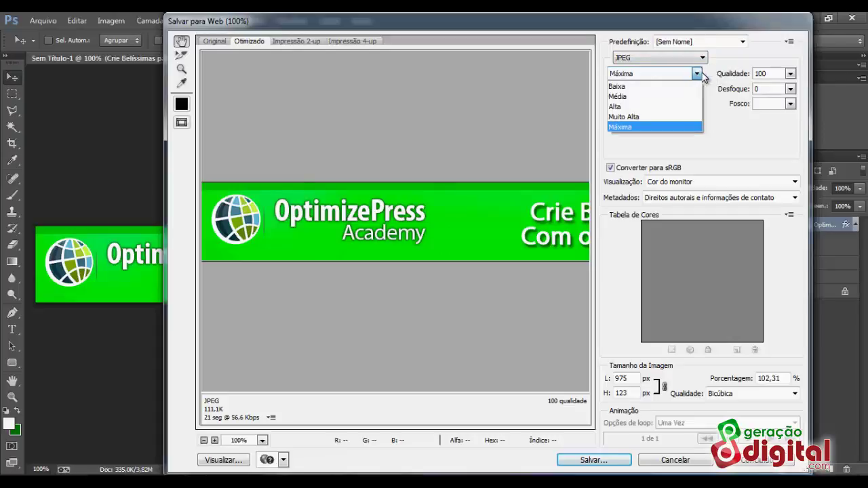
left_click(697, 74)
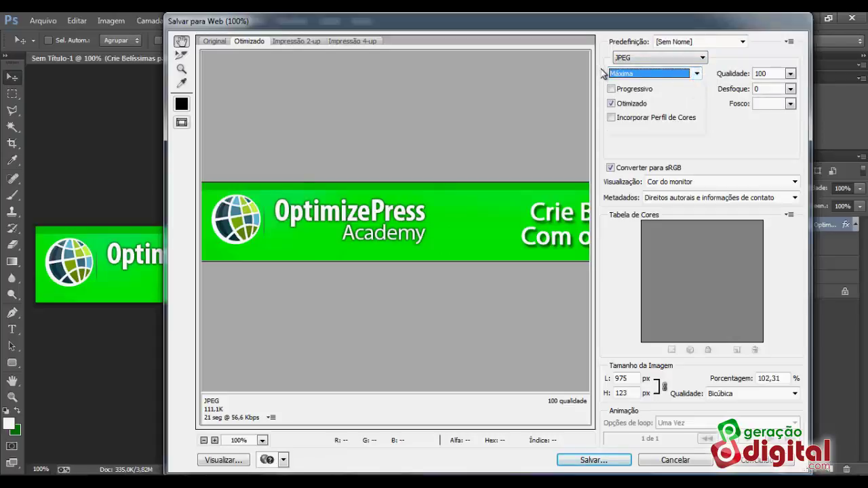
left_click(697, 75)
left_click(655, 106)
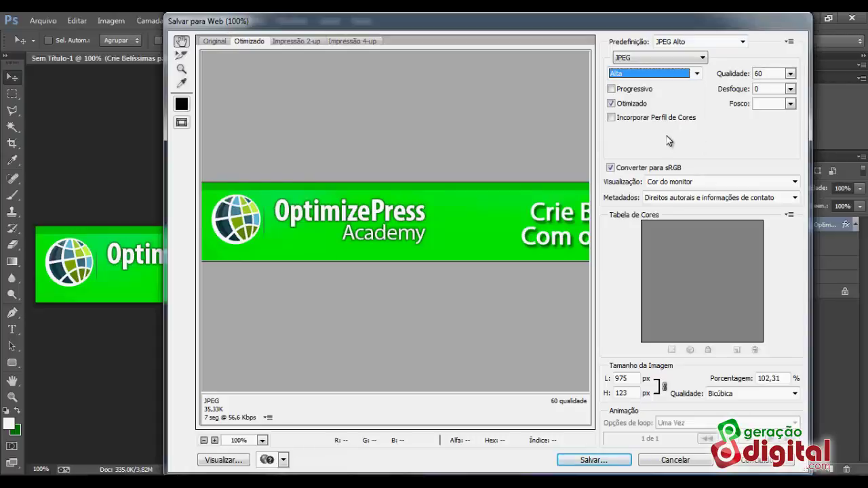
left_click(620, 378)
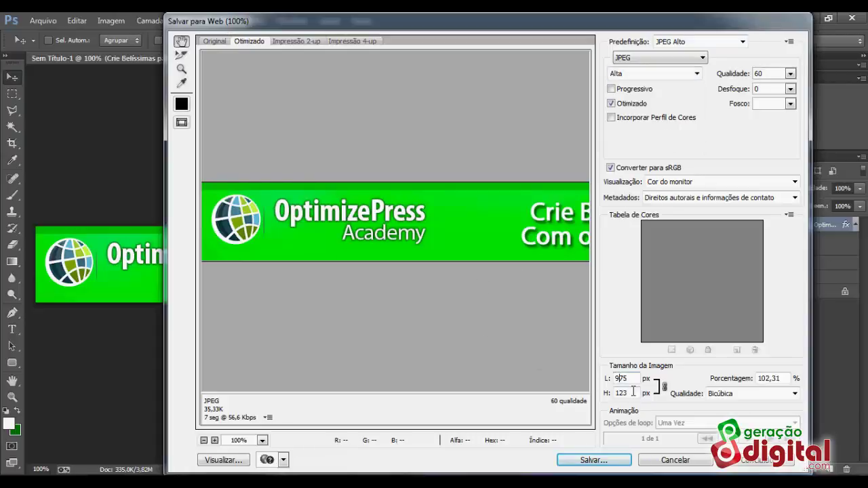
Save the optimized banner image as header-op in the Modulo 4 folder
left_click(595, 461)
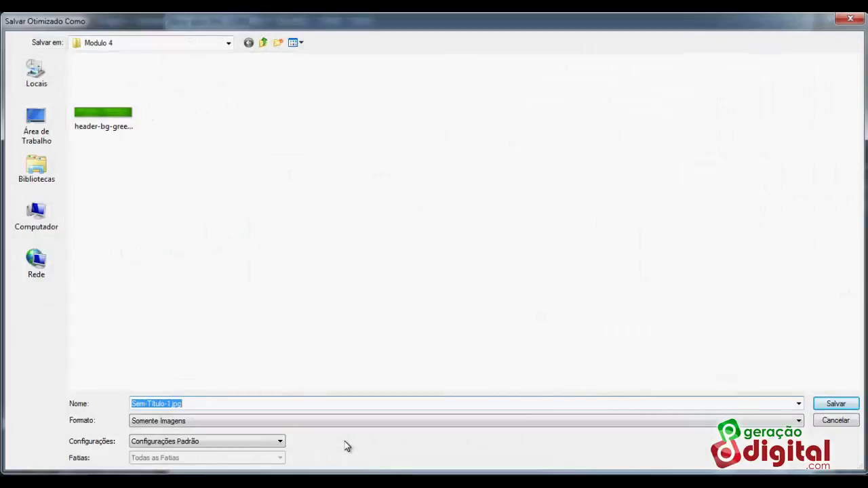
type("header-")
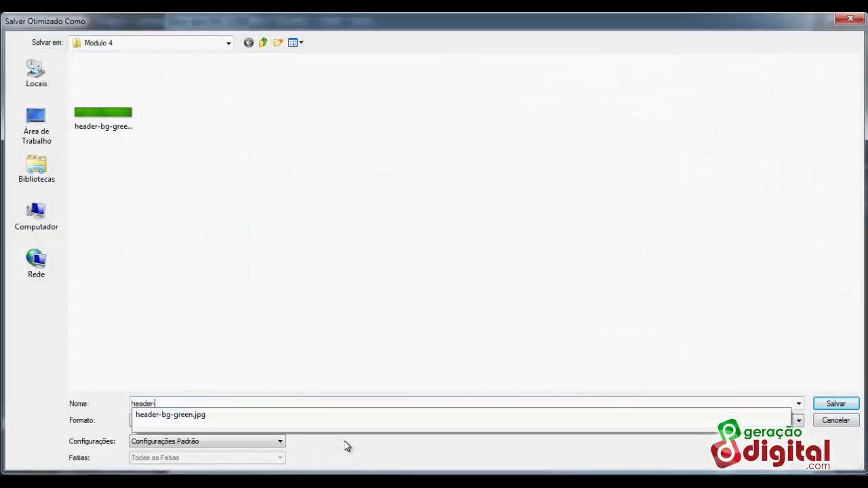
type("op")
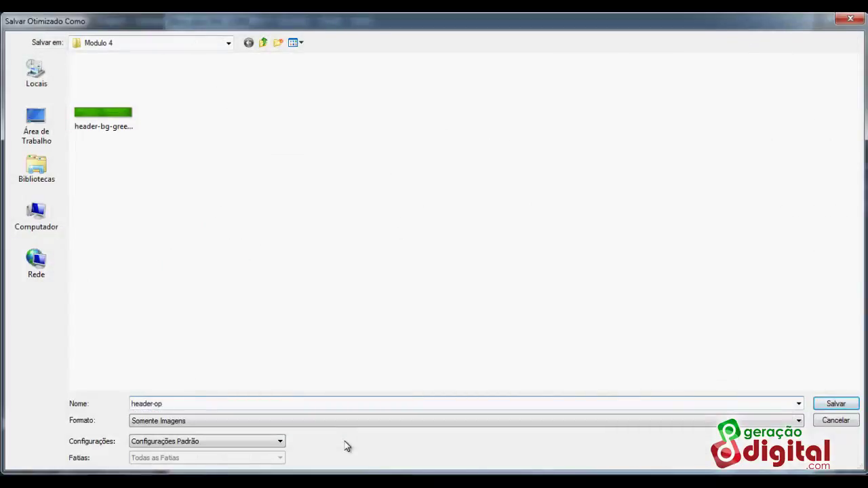
left_click(836, 404)
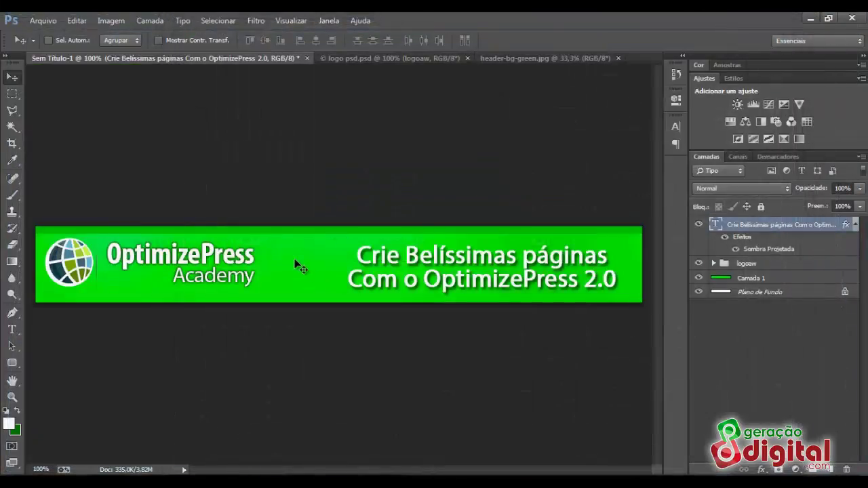
Switch to Firefox and upload header-op.jpg from the computer as the blog header's banner image
mouse_move(146, 475)
left_click(128, 438)
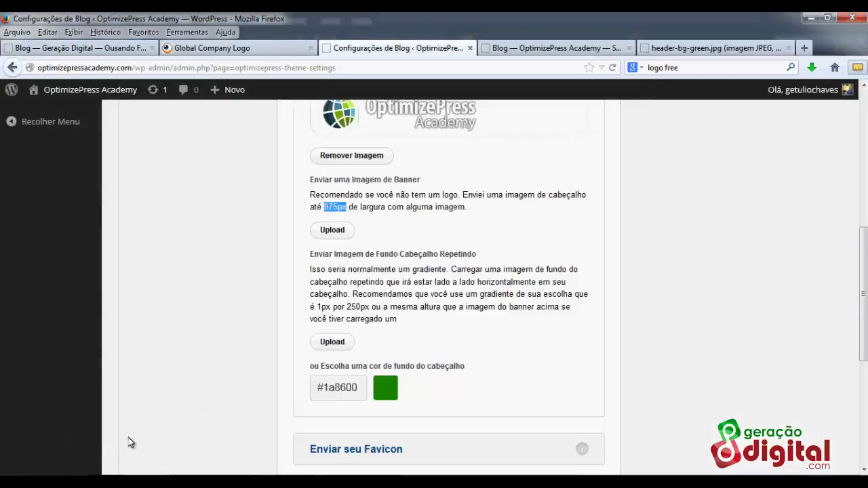
scroll(530, 259, "down", 2)
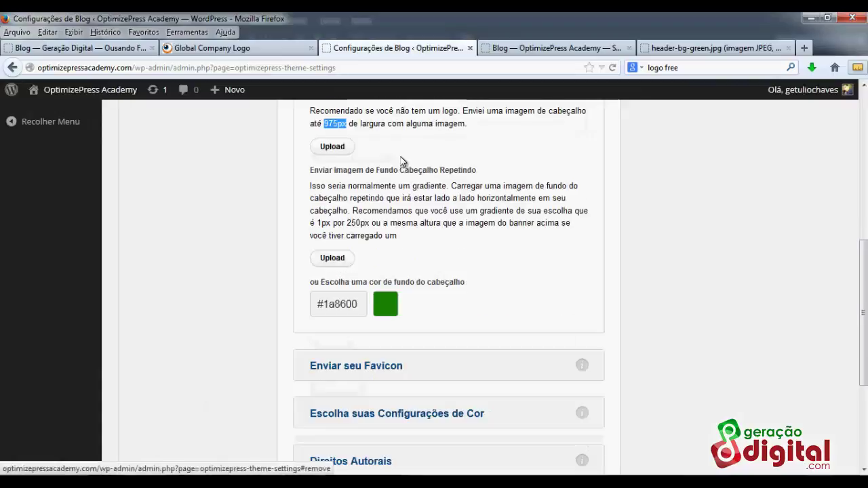
scroll(531, 259, "up", 4)
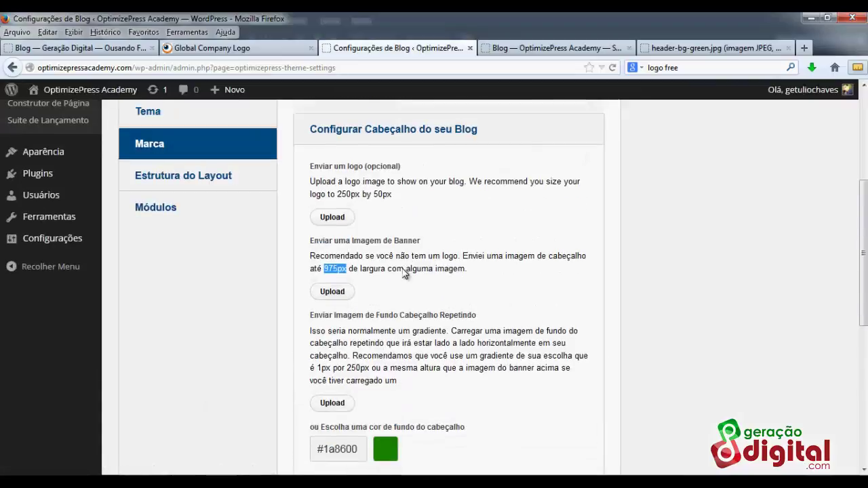
left_click(333, 293)
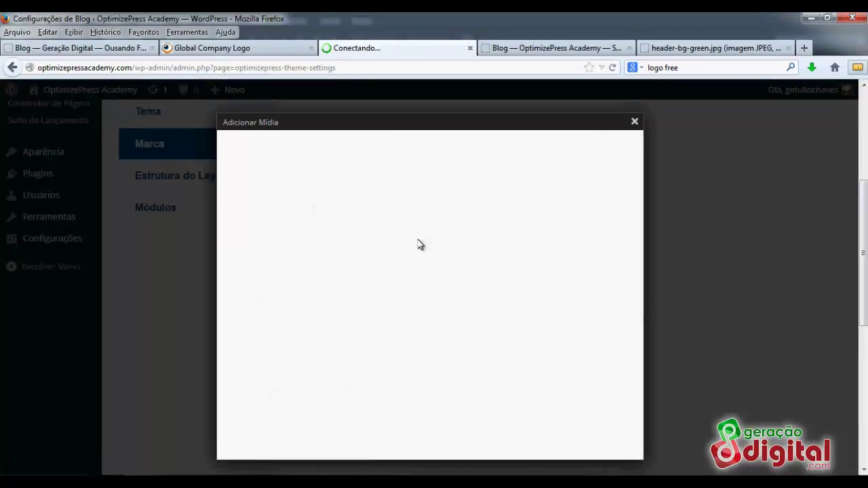
left_click(431, 286)
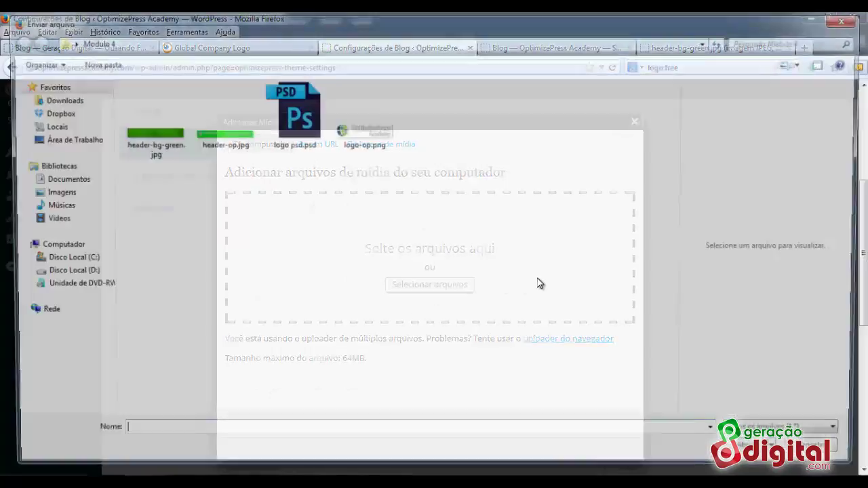
double_click(220, 133)
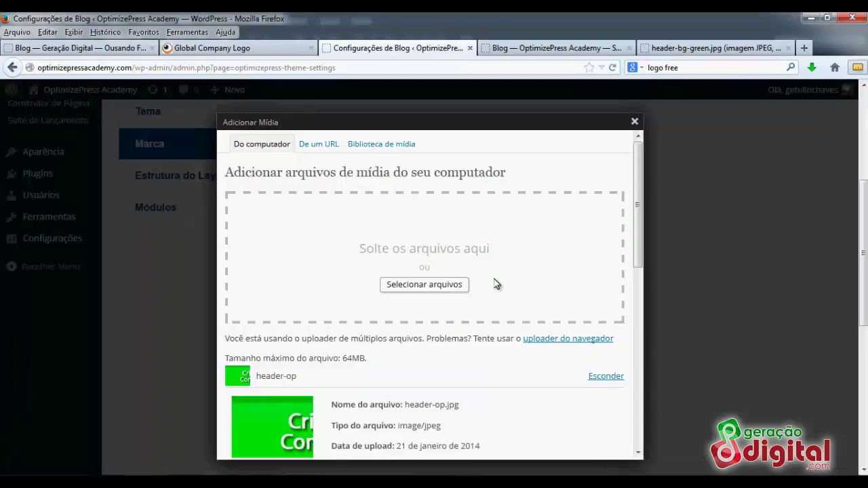
Insert the uploaded banner at full size (975 × 123) and save the blog settings
scroll(496, 285, "down", 10)
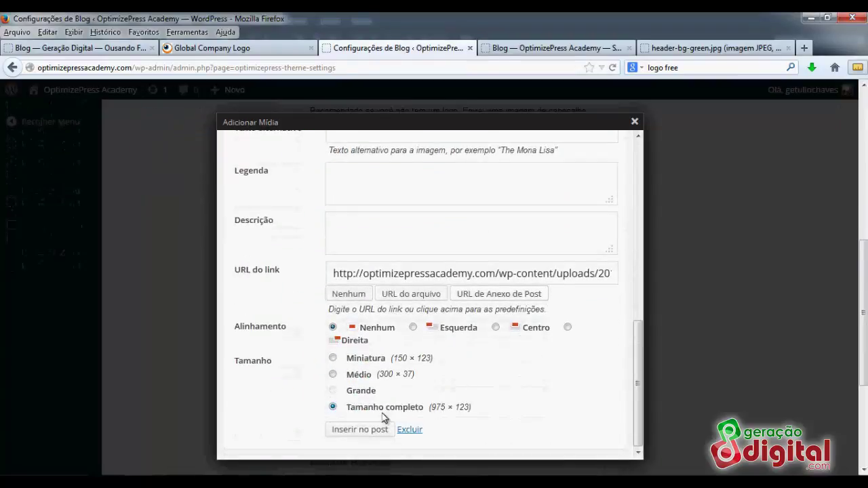
left_click(382, 430)
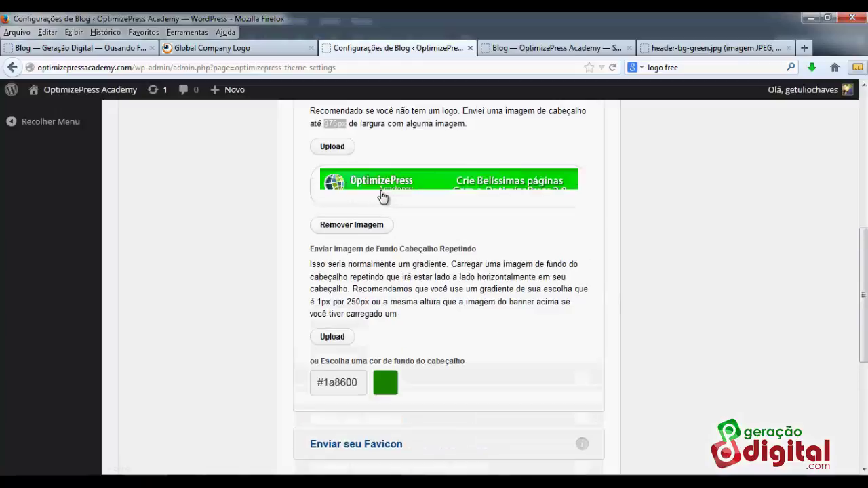
scroll(503, 311, "down", 4)
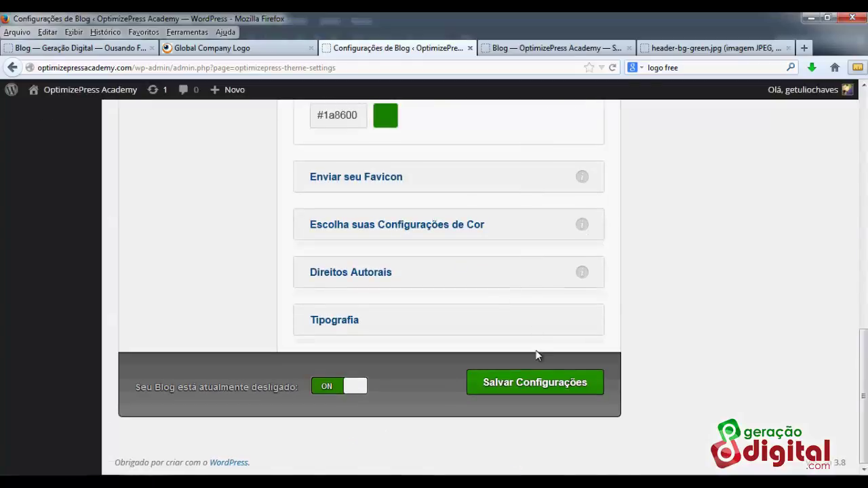
left_click(546, 391)
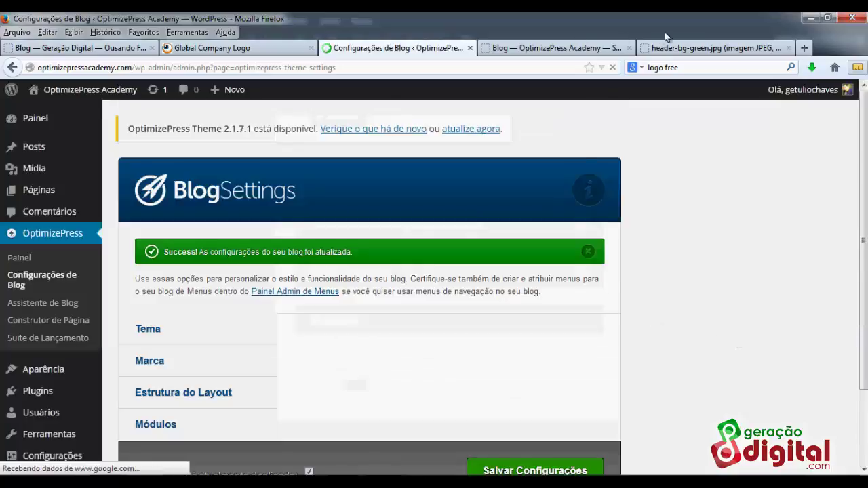
Open the OptimizePress Academy blog page and close the measuring overlay to check the new header banner
left_click(692, 49)
left_click(576, 49)
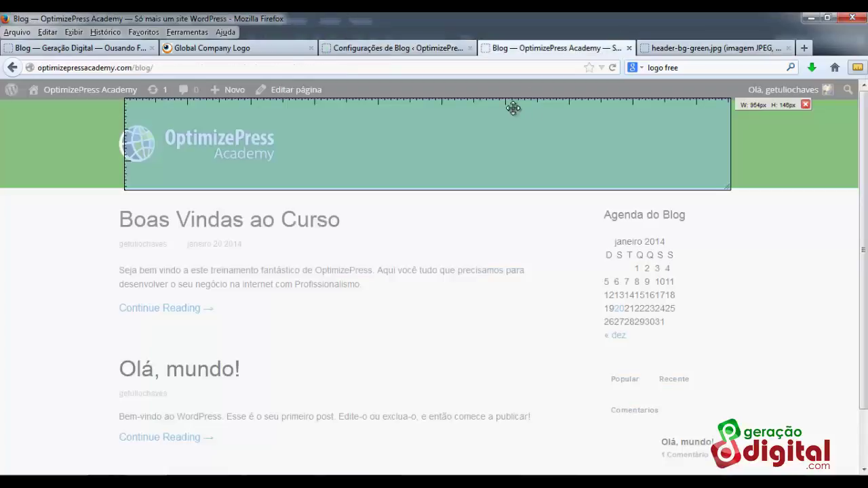
left_click(805, 105)
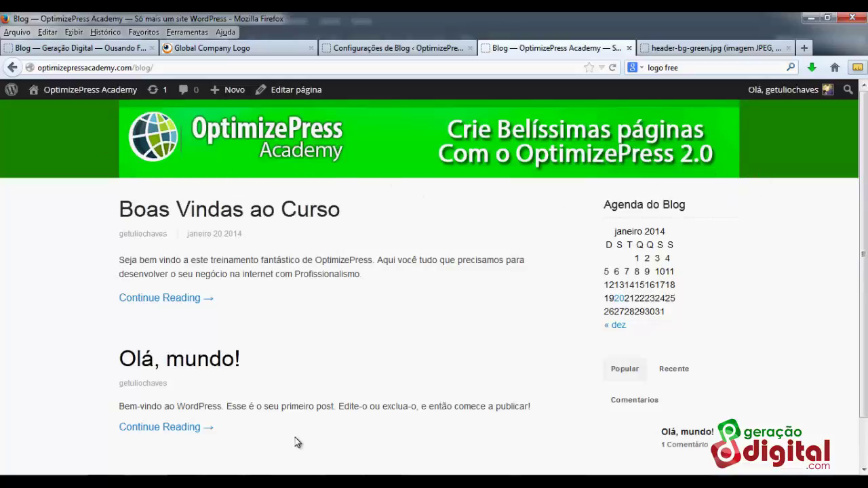
Switch back to Photoshop and save the banner document as header.psd in the Modulo 4 folder
key("alt+Tab")
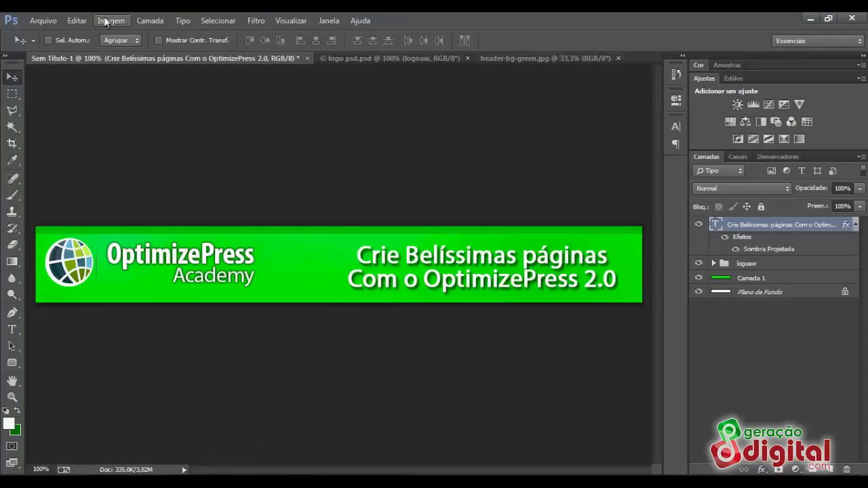
left_click(42, 20)
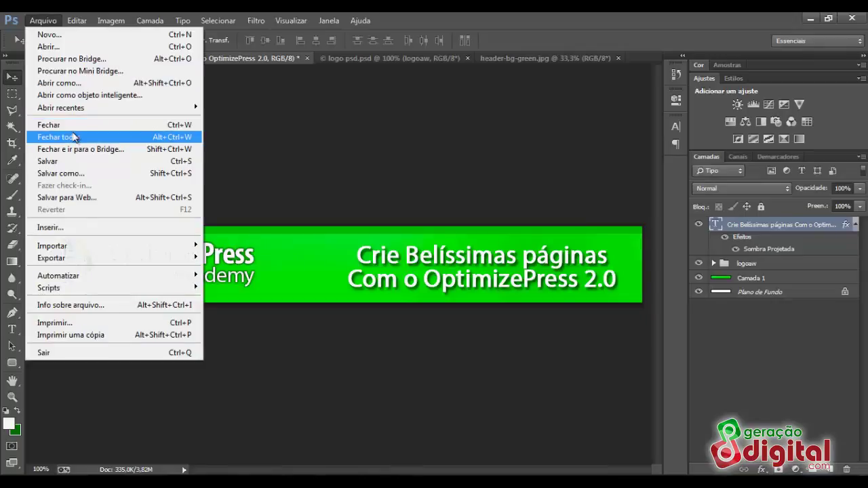
left_click(49, 162)
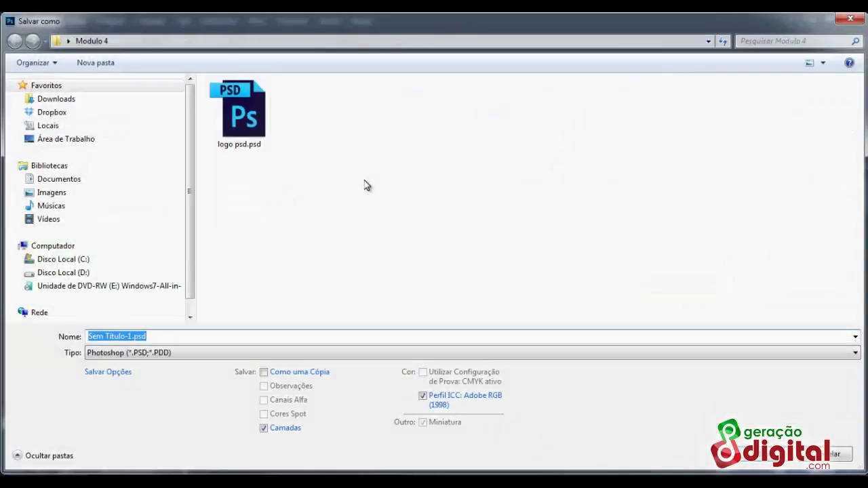
type("header")
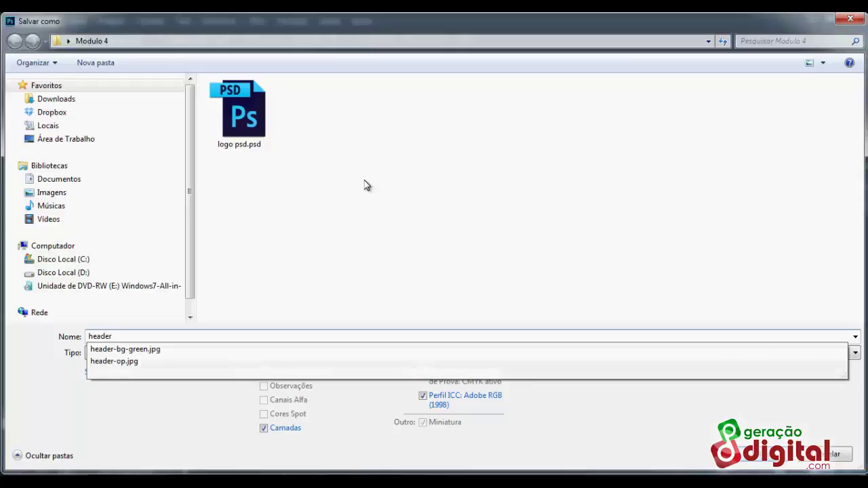
key("Return")
key("Return")
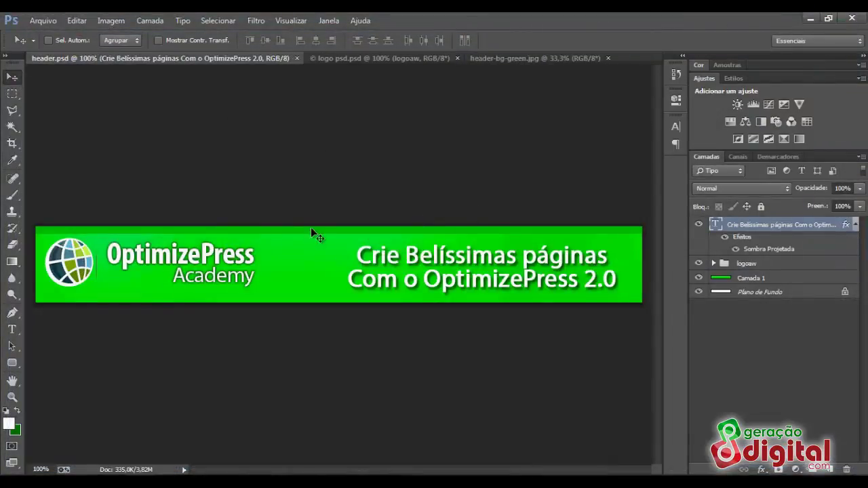
Crop the banner to its full canvas bounds with cropped pixels deleted
left_click(12, 143)
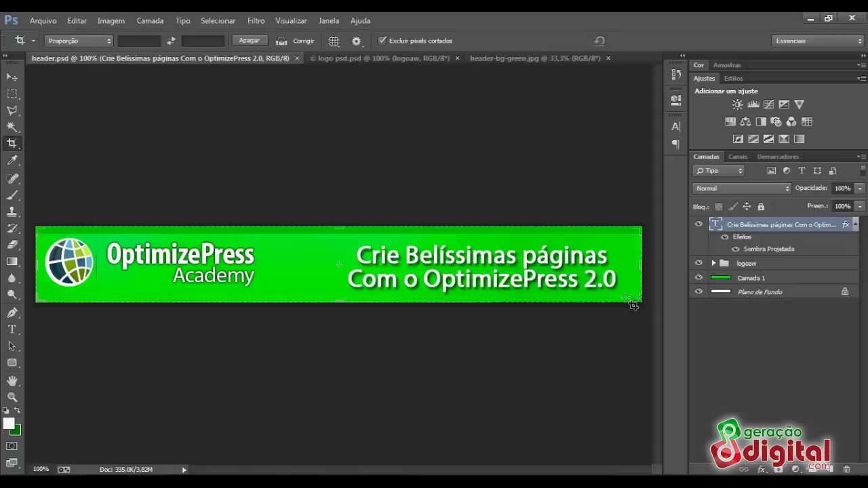
left_click_drag(633, 306, 631, 260)
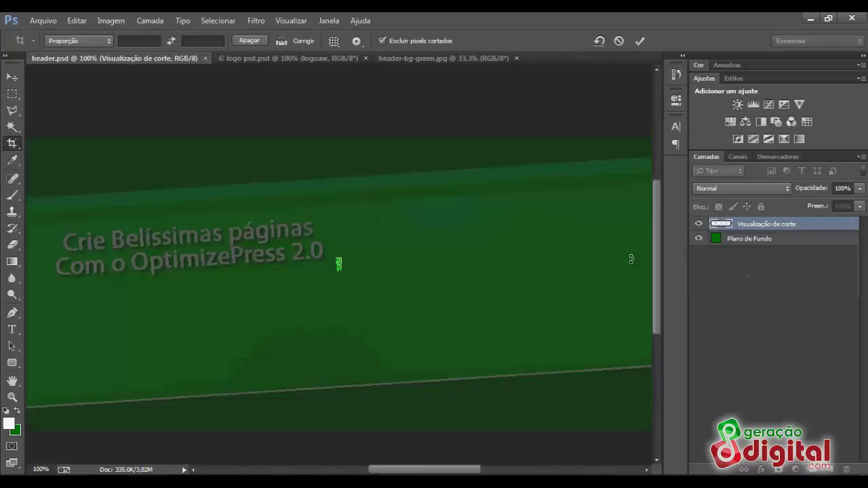
key("Escape")
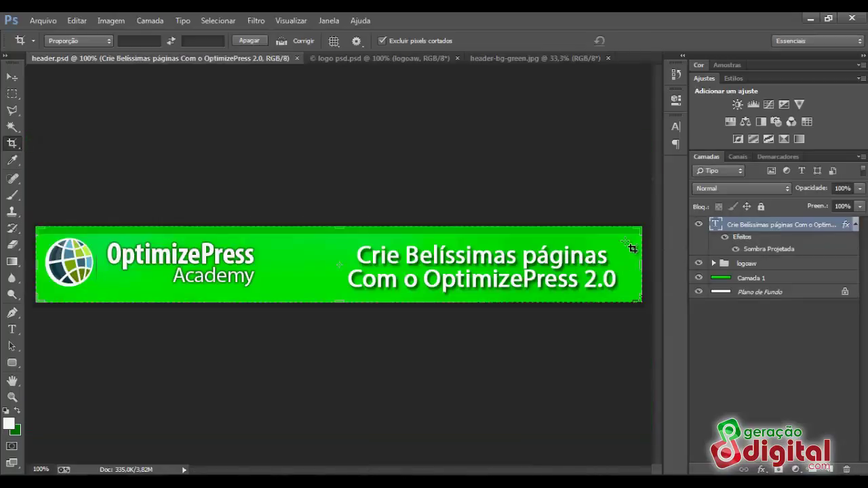
key("Return")
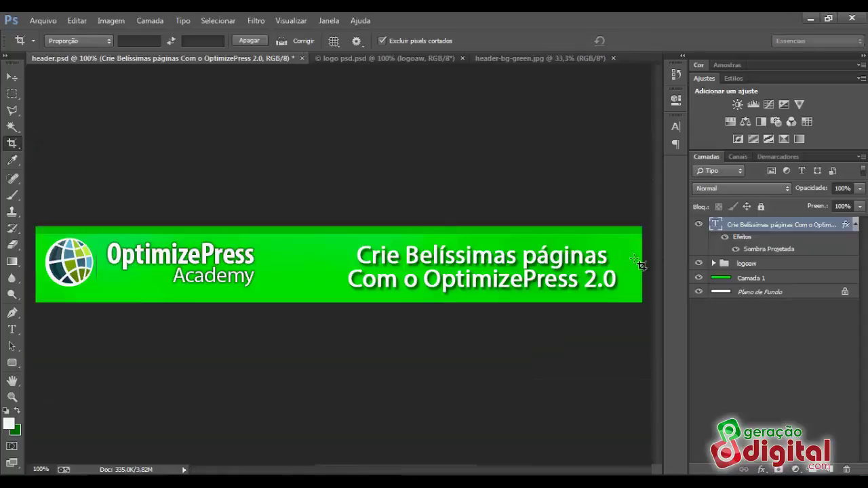
left_click_drag(631, 233, 614, 250)
key("Escape")
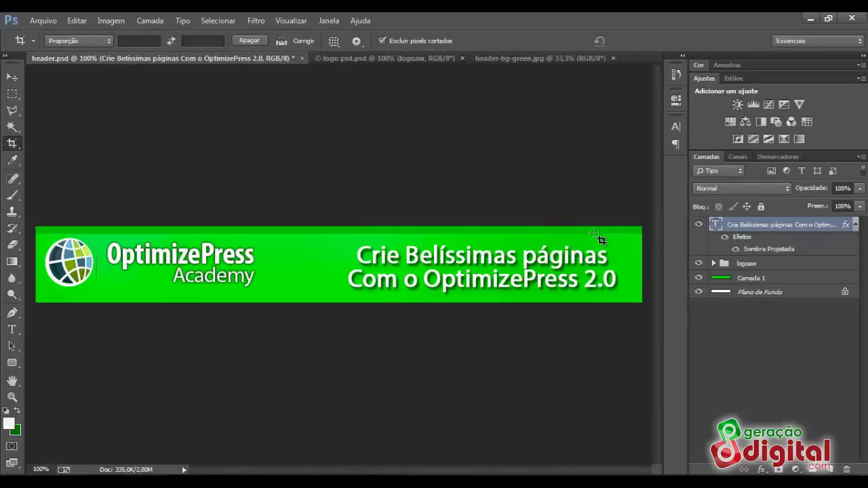
left_click(14, 77)
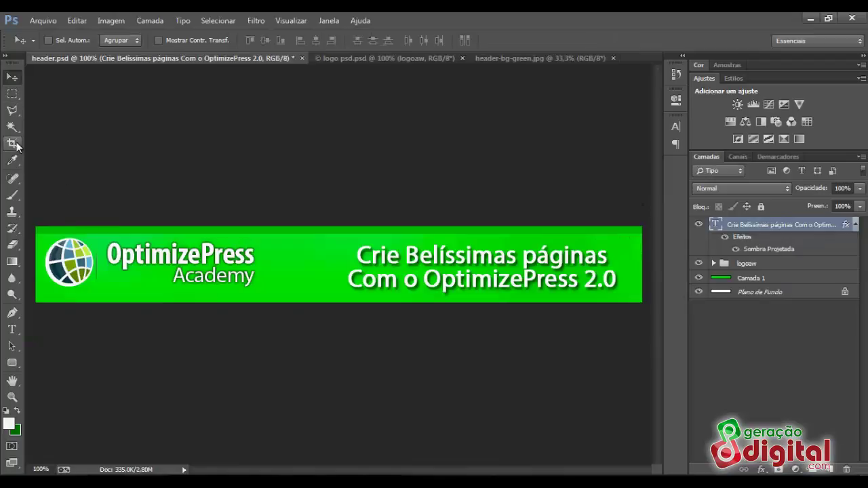
left_click(12, 143)
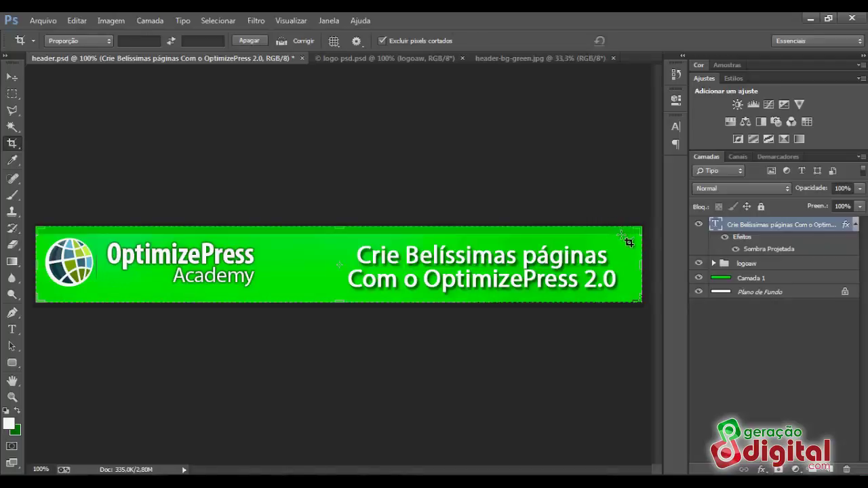
left_click_drag(623, 234, 644, 309)
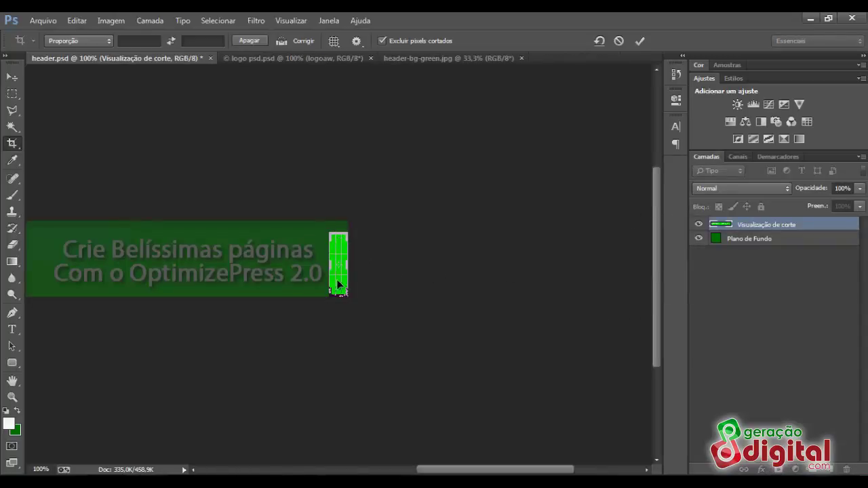
mouse_move(336, 246)
left_mouse_down()
mouse_move(337, 239)
mouse_move(342, 248)
left_mouse_up()
key("Escape")
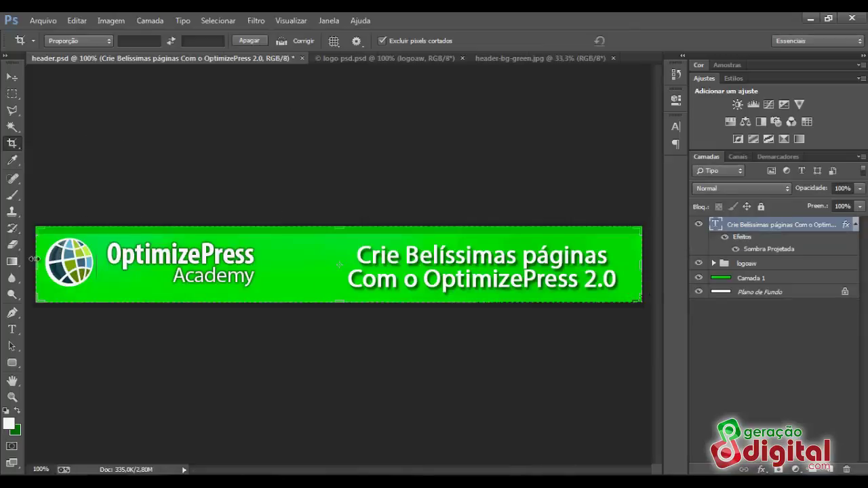
left_click_drag(33, 259, 366, 281)
key("Escape")
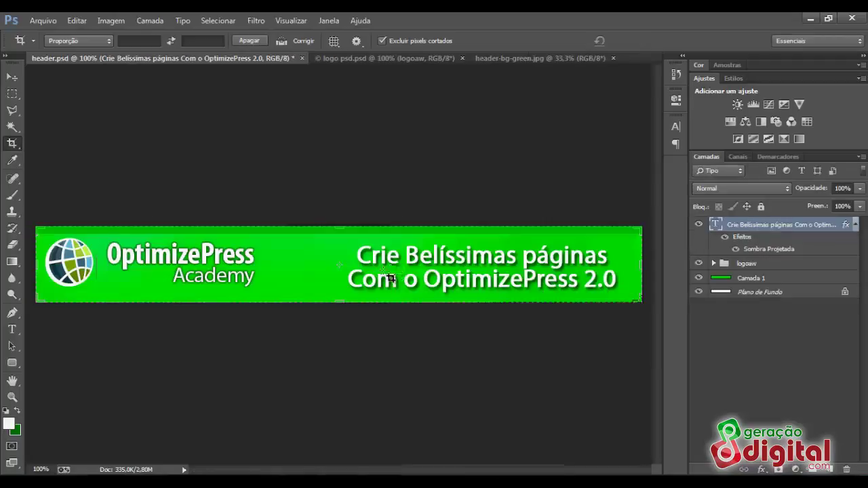
Crop the banner document to a plain green vertical strip about 9 px wide at its right end, keeping the full height
key("Return")
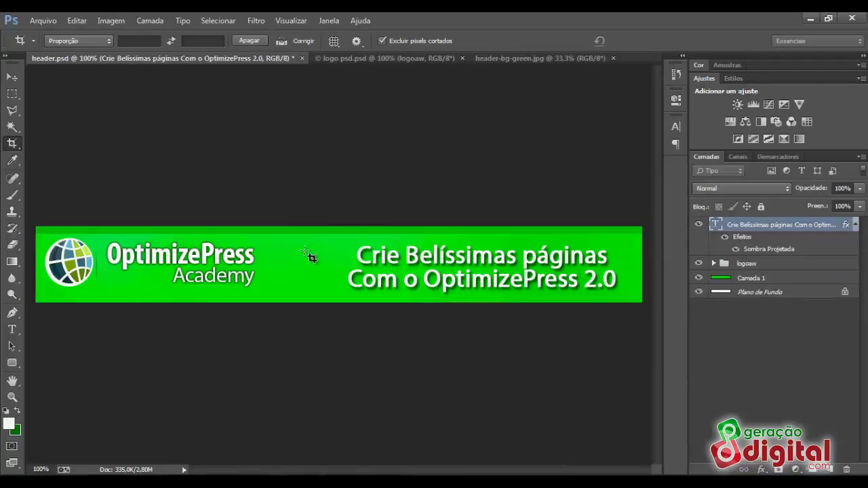
left_click(12, 77)
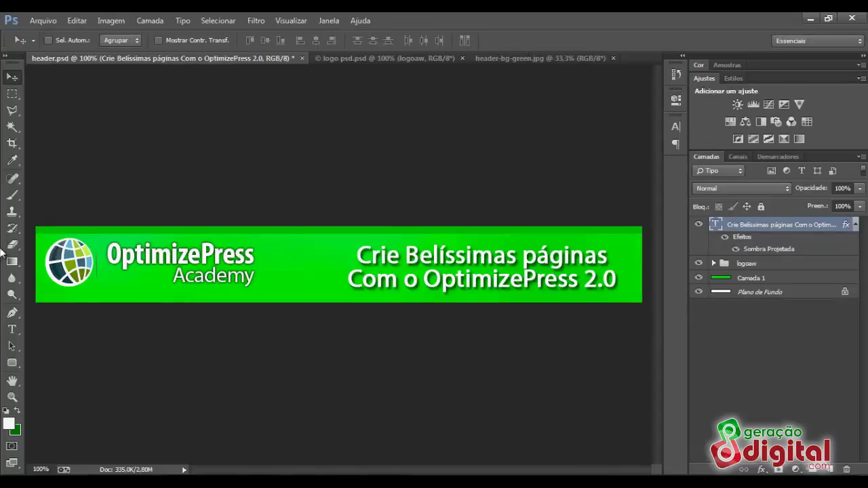
left_click(12, 143)
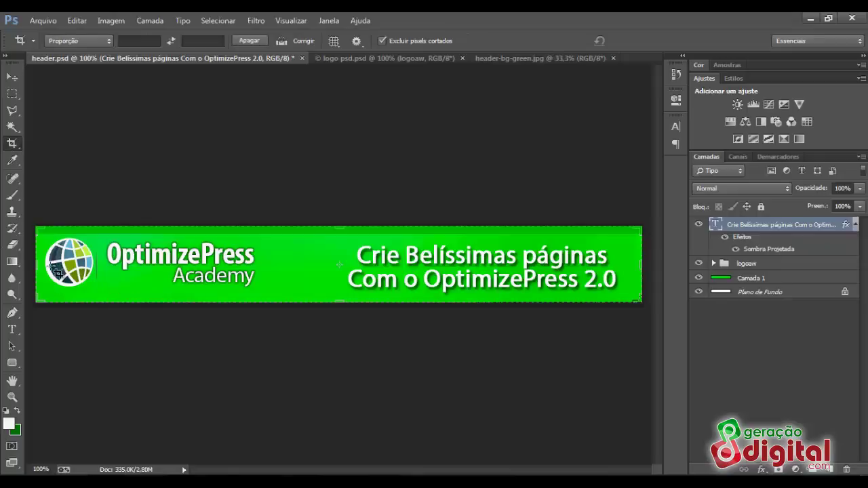
left_click_drag(33, 268, 316, 268)
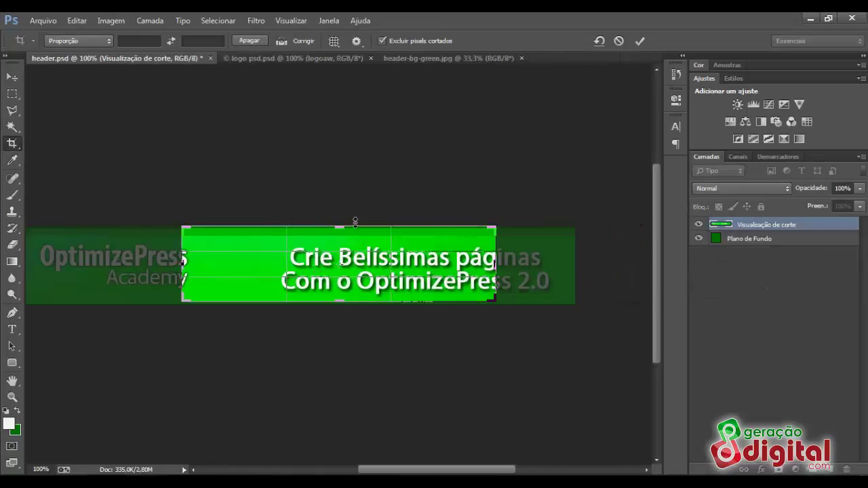
key("Escape")
left_click_drag(35, 269, 340, 260)
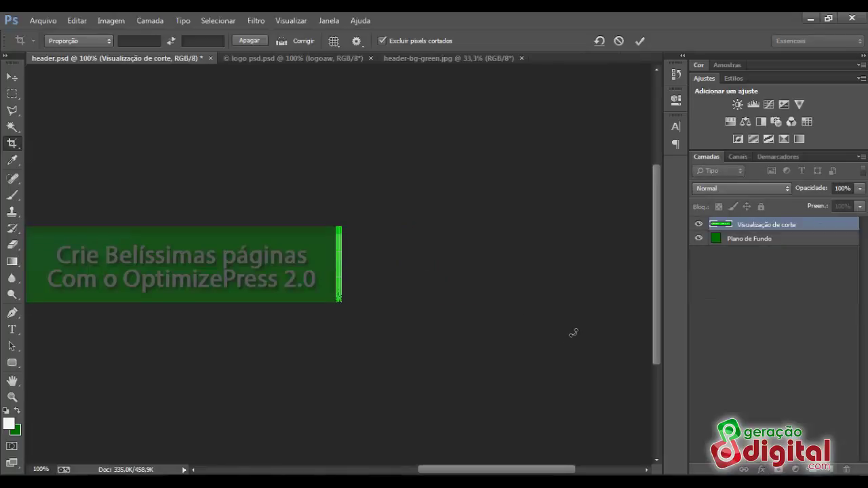
key("Return")
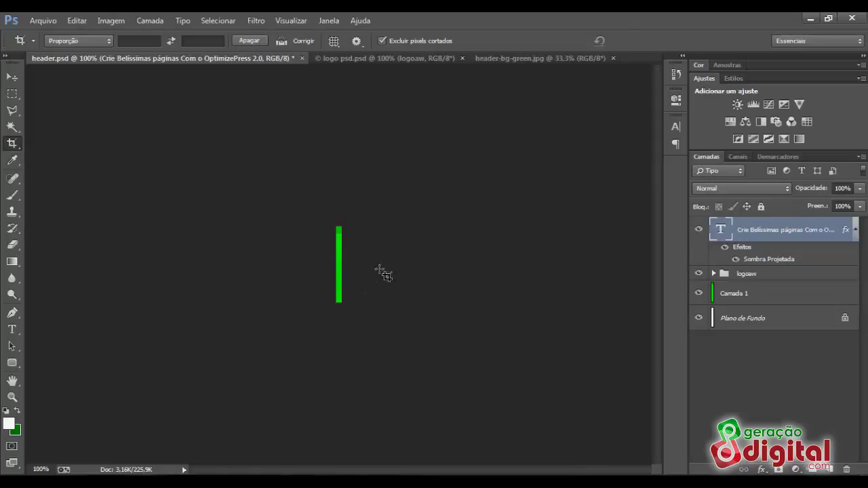
Switch to the blog page in Firefox to check the current header, and return to Photoshop
mouse_move(146, 467)
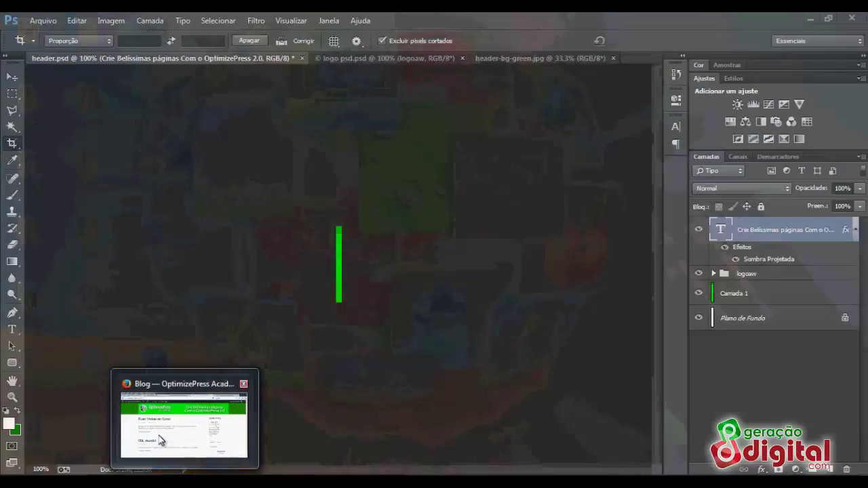
left_click(161, 441)
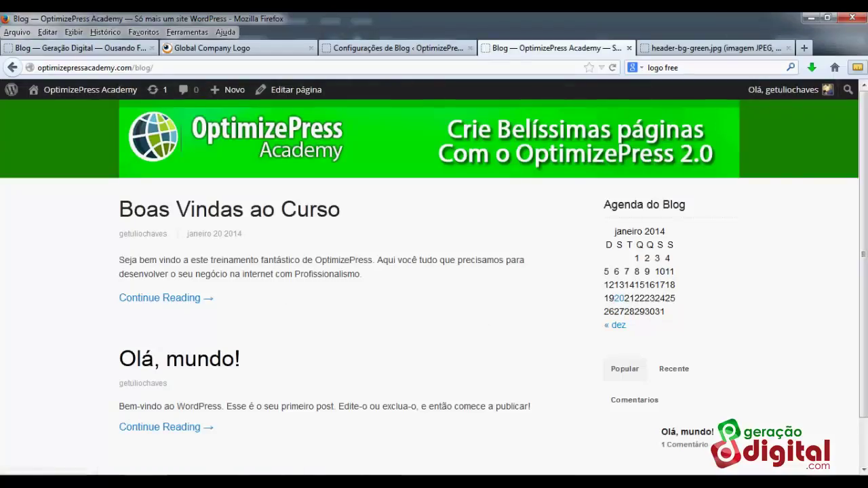
key("alt+Tab")
Prepare a Save for Web export of the strip with the image height set to 123 px
left_click(57, 24)
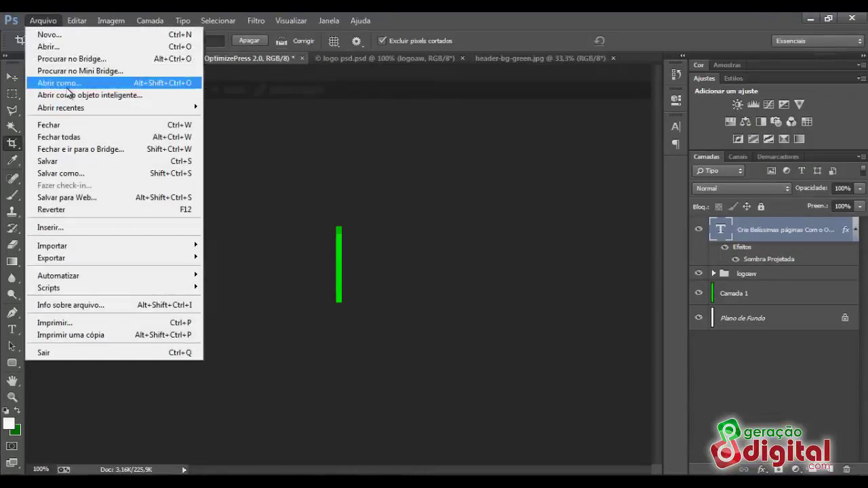
left_click(101, 196)
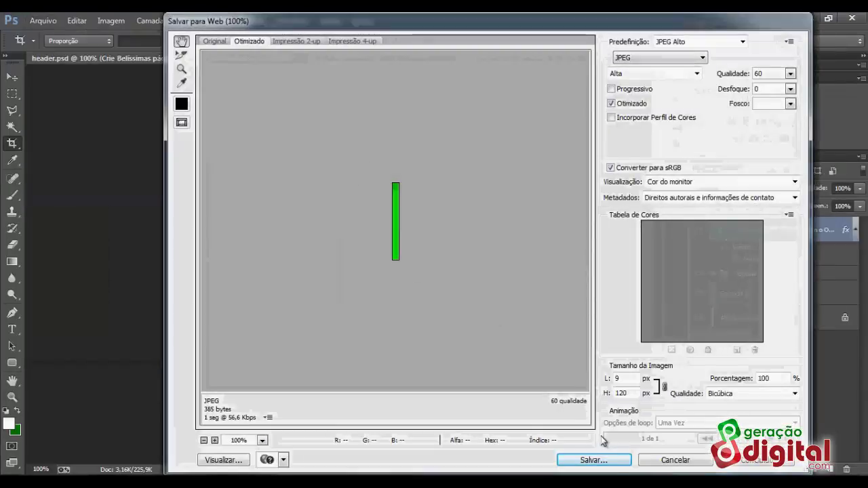
double_click(629, 395)
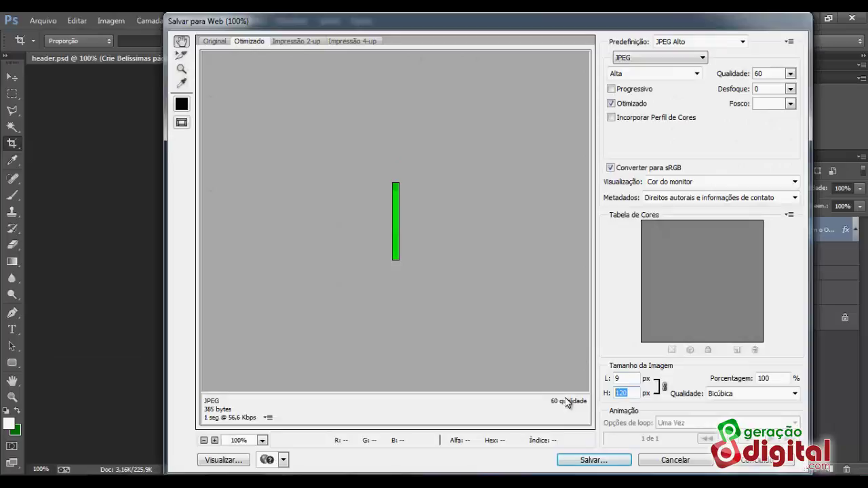
type("123")
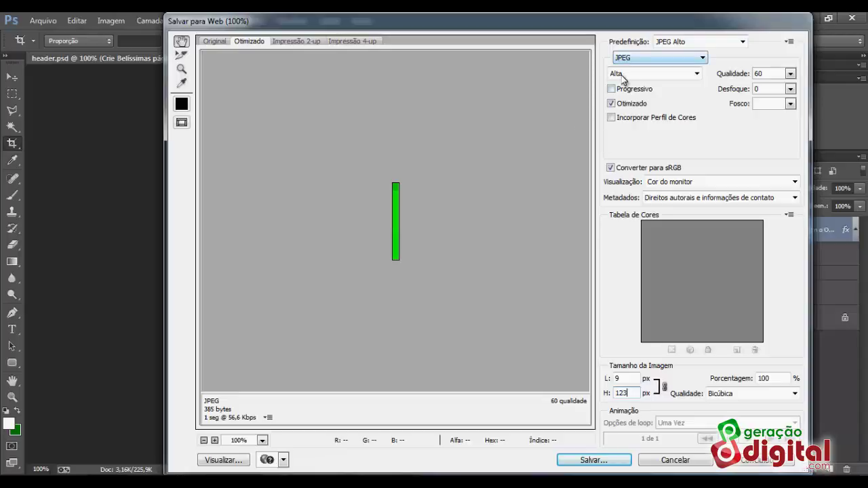
Save the optimized strip as header-bg.jpg in the Modulo 4 folder
left_click(577, 462)
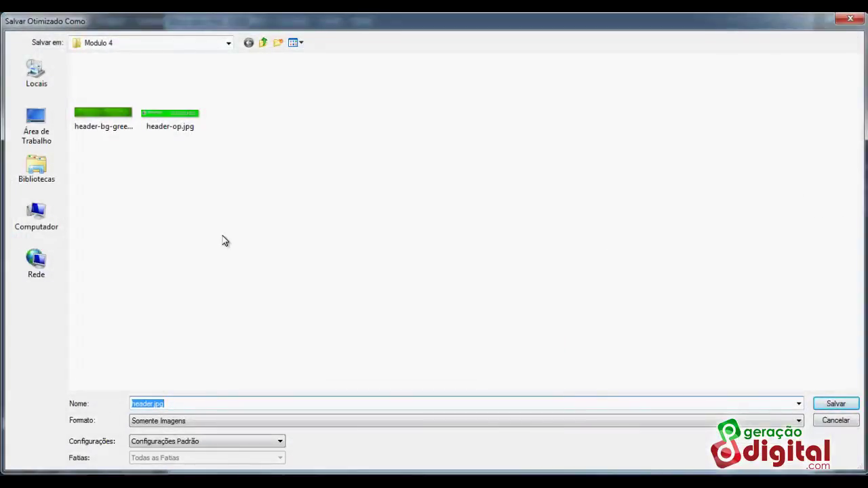
type("header")
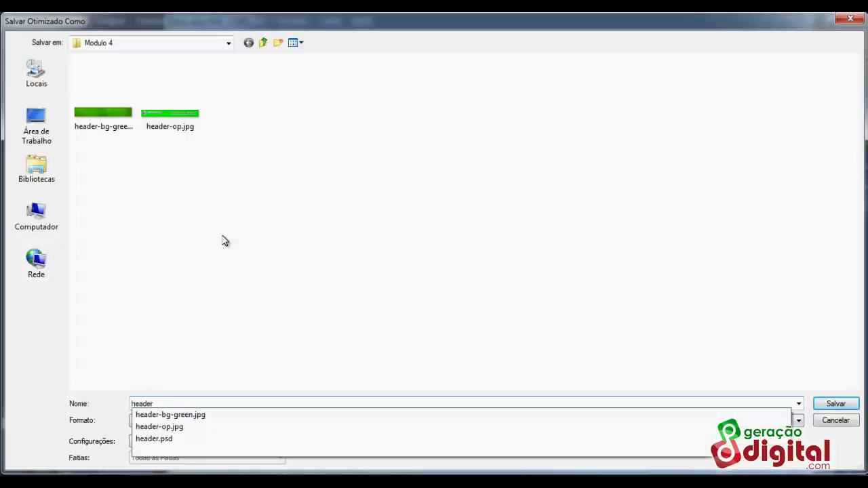
type("-bg")
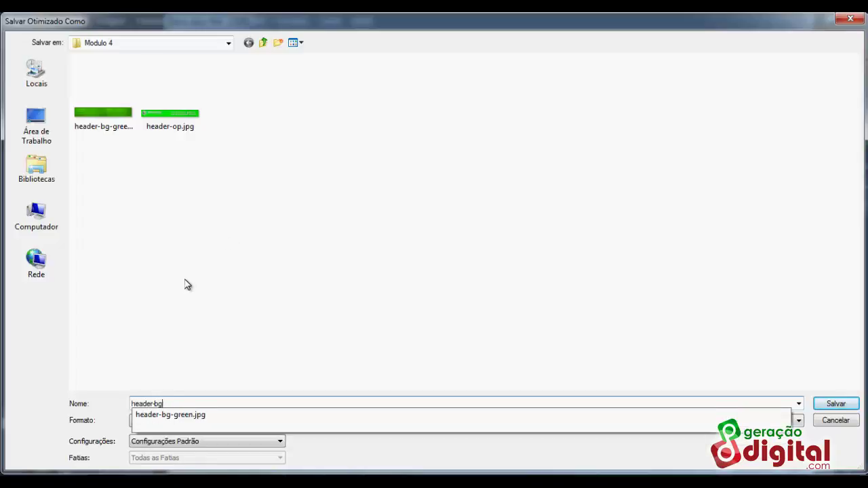
type(".jpg")
double_click(190, 403)
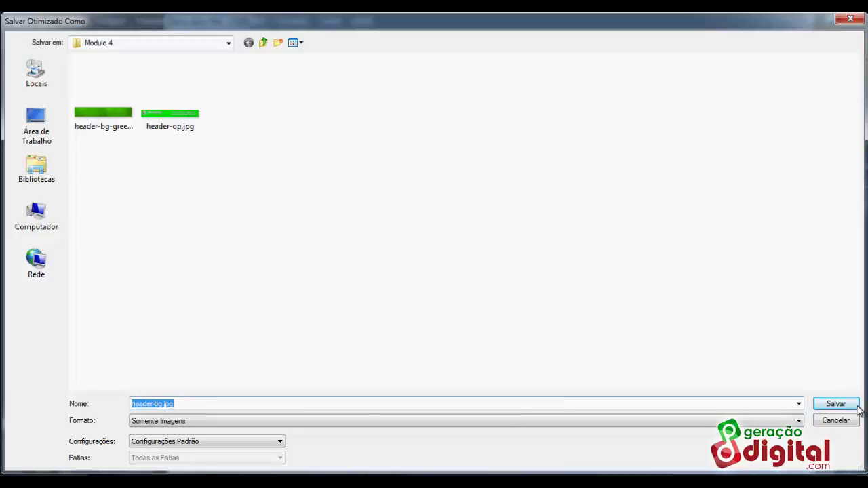
key("Return")
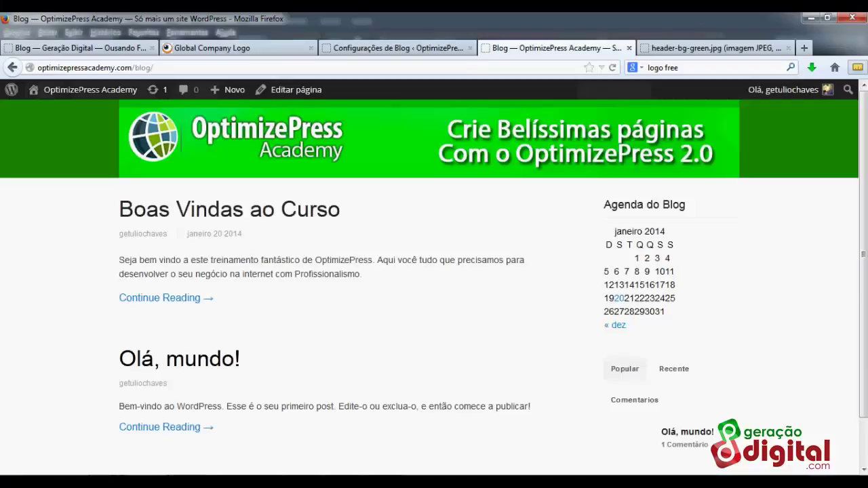
Switch to the OptimizePress blog settings in Firefox and open the blog header configuration in the Marca section
left_click(342, 49)
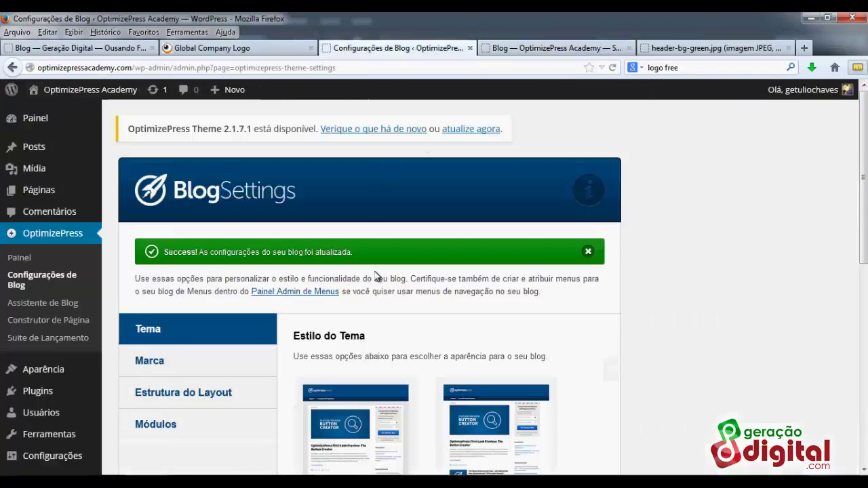
scroll(595, 295, "down", 2)
scroll(570, 244, "down", 4)
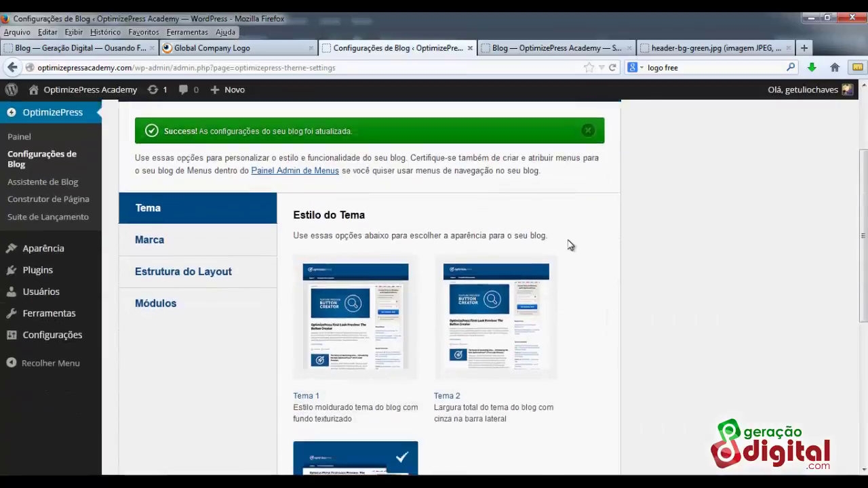
left_click(194, 142)
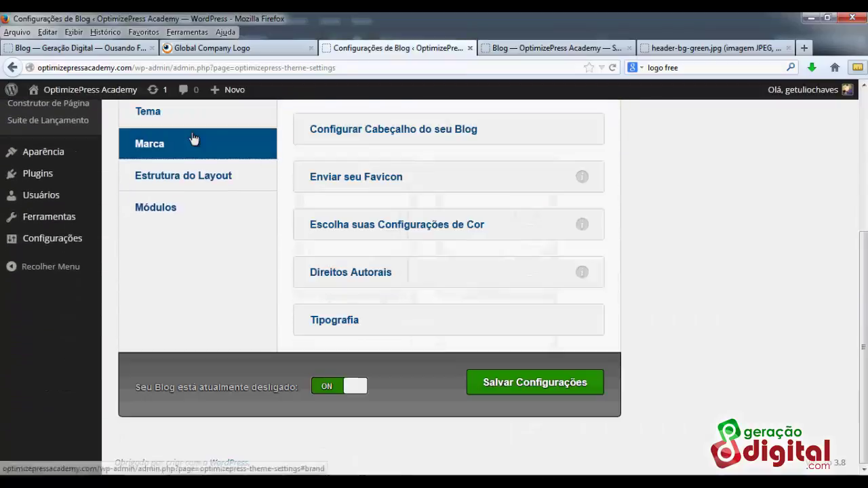
left_click(402, 135)
scroll(739, 283, "down", 6)
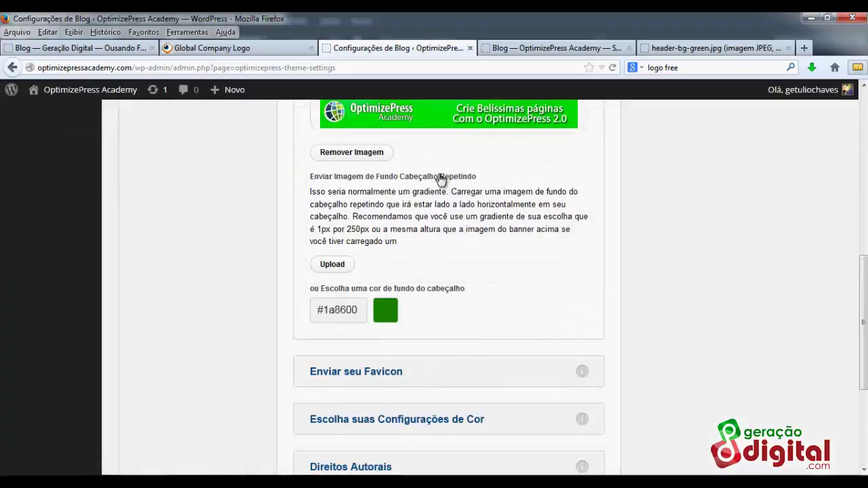
Upload header-bg.jpg from the Modulo 4 folder for the repeating header background image
left_click(340, 268)
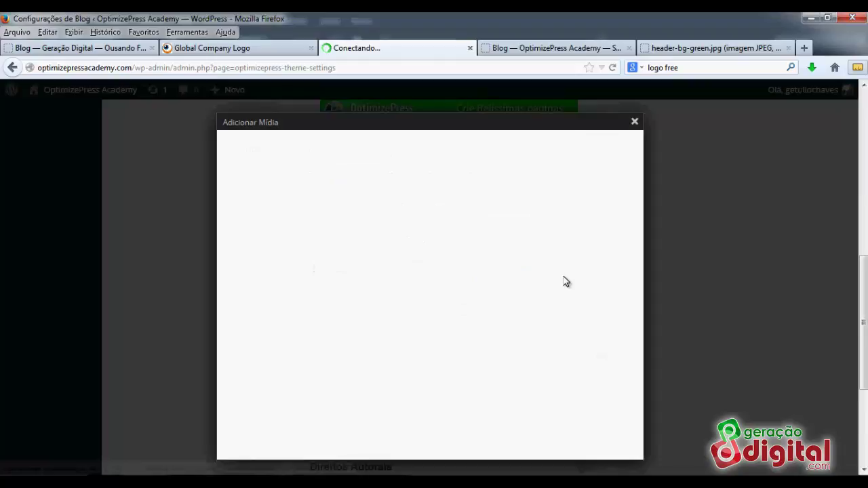
left_click(424, 287)
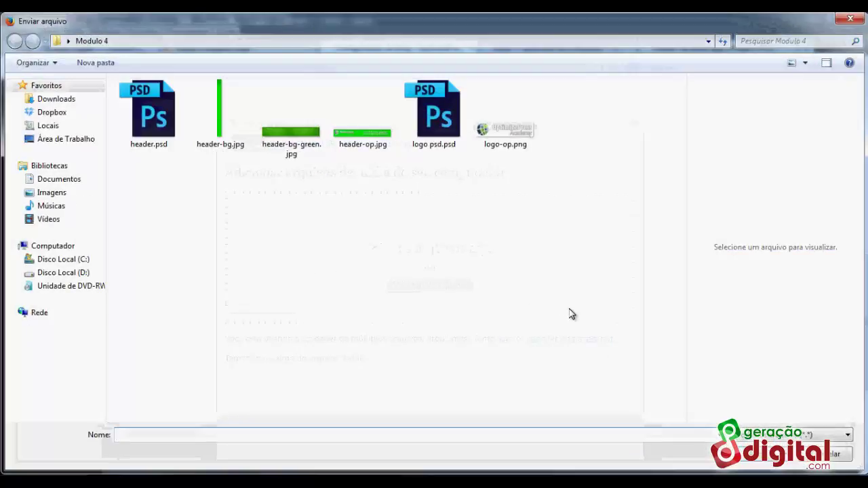
double_click(224, 121)
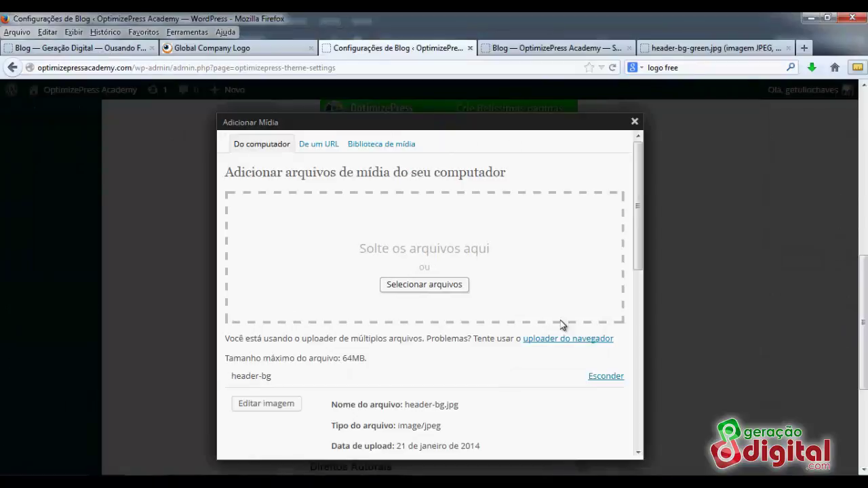
Insert the uploaded strip at full size (9 × 123) as the repeating header background and save the blog settings
scroll(543, 336, "down", 6)
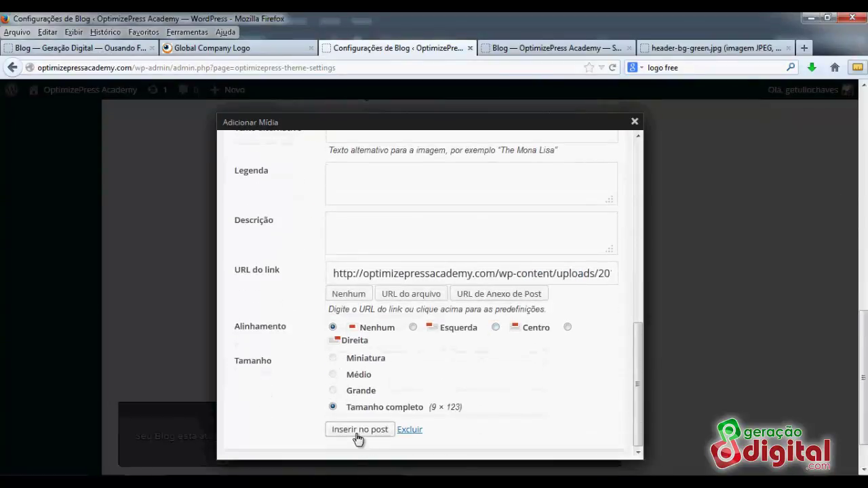
left_click(360, 429)
scroll(477, 324, "down", 5)
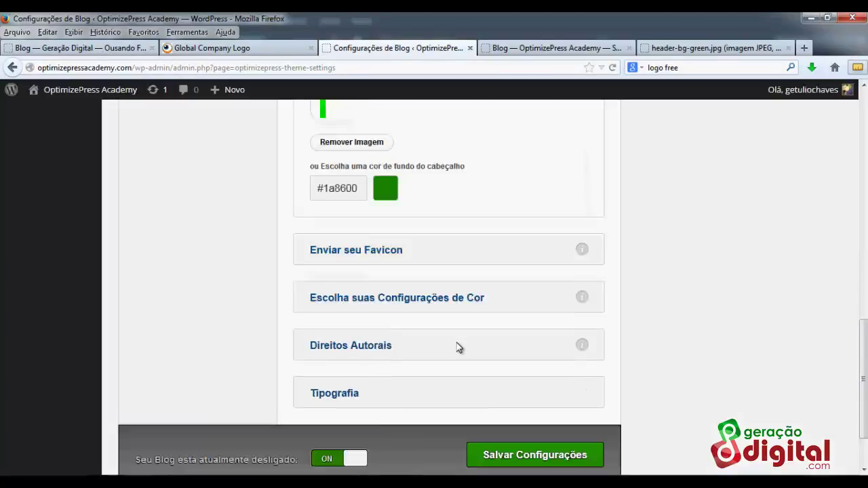
left_click(514, 385)
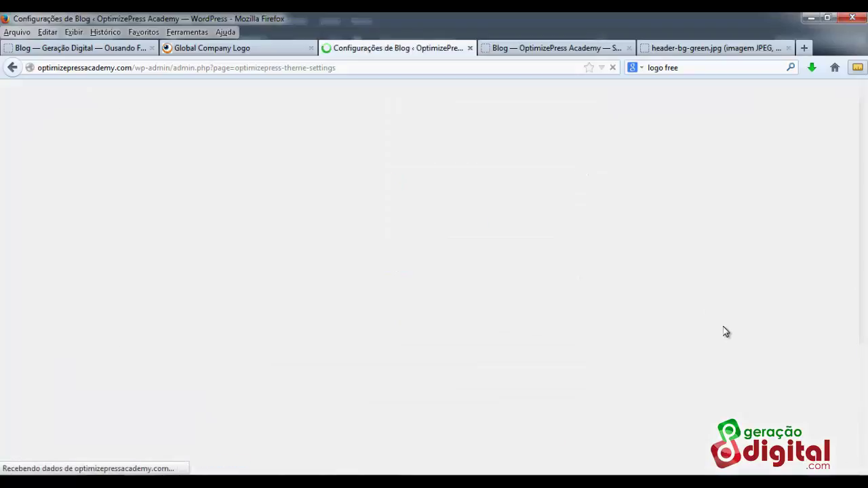
Open the OptimizePress Academy blog page to check the header with its repeating background
left_click(671, 51)
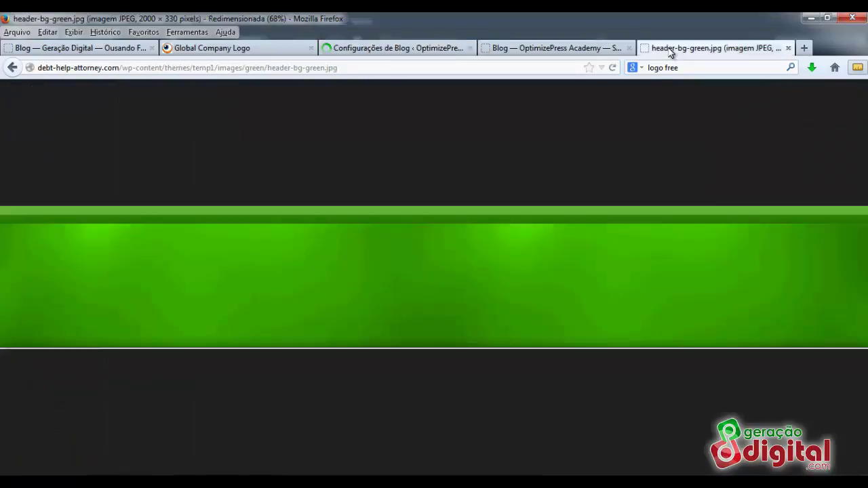
left_click(568, 53)
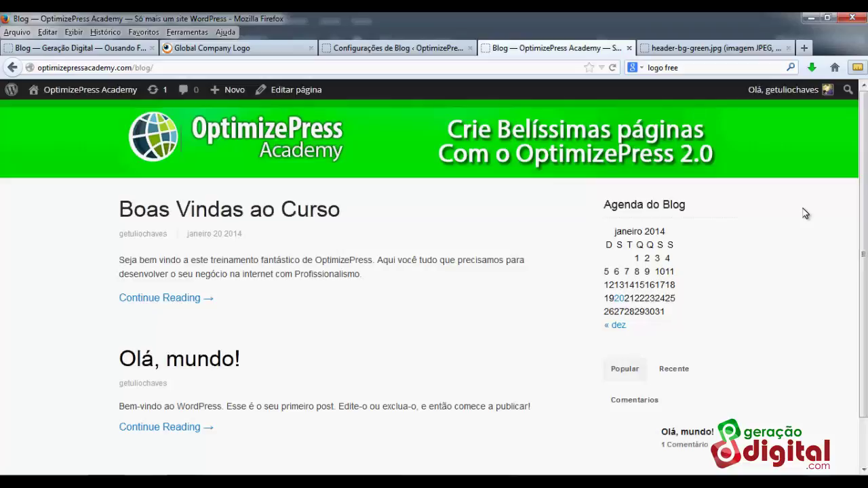
Switch back to Photoshop and step back once to undo the strip crop on the banner document
left_click(275, 474)
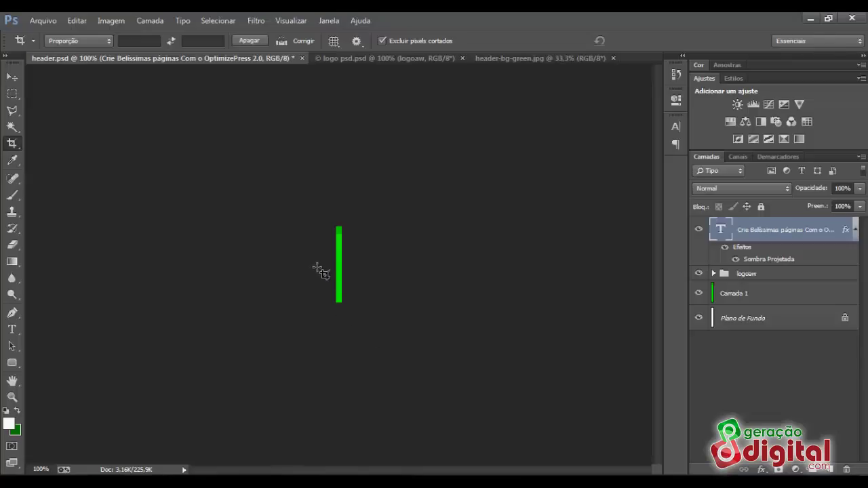
left_click(77, 20)
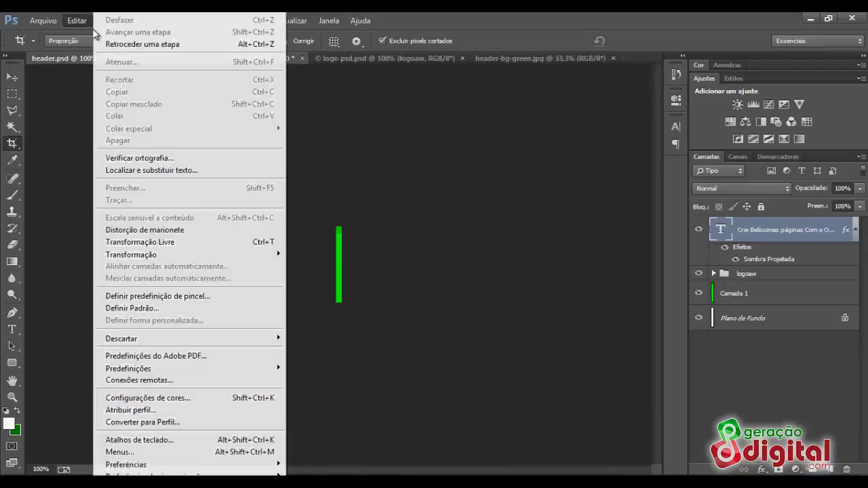
left_click(112, 44)
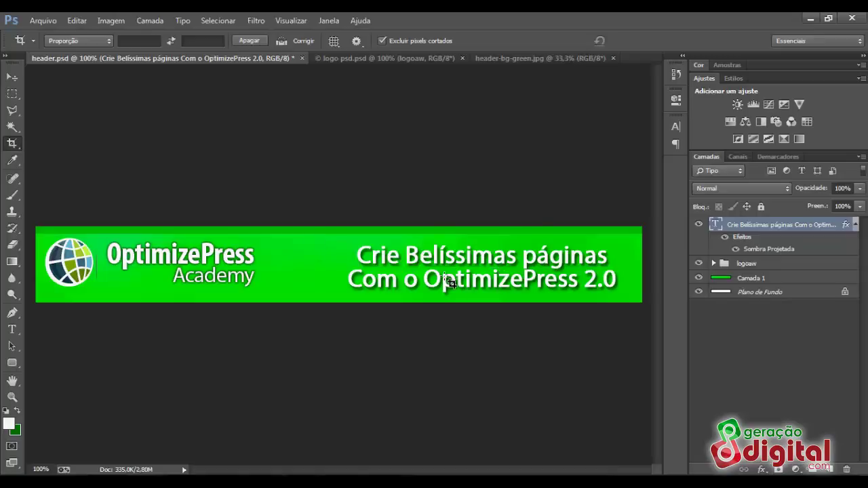
left_click(155, 483)
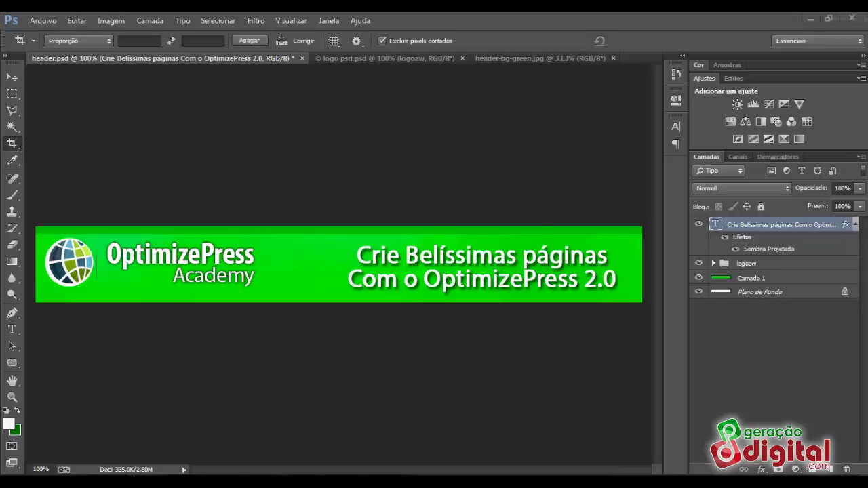